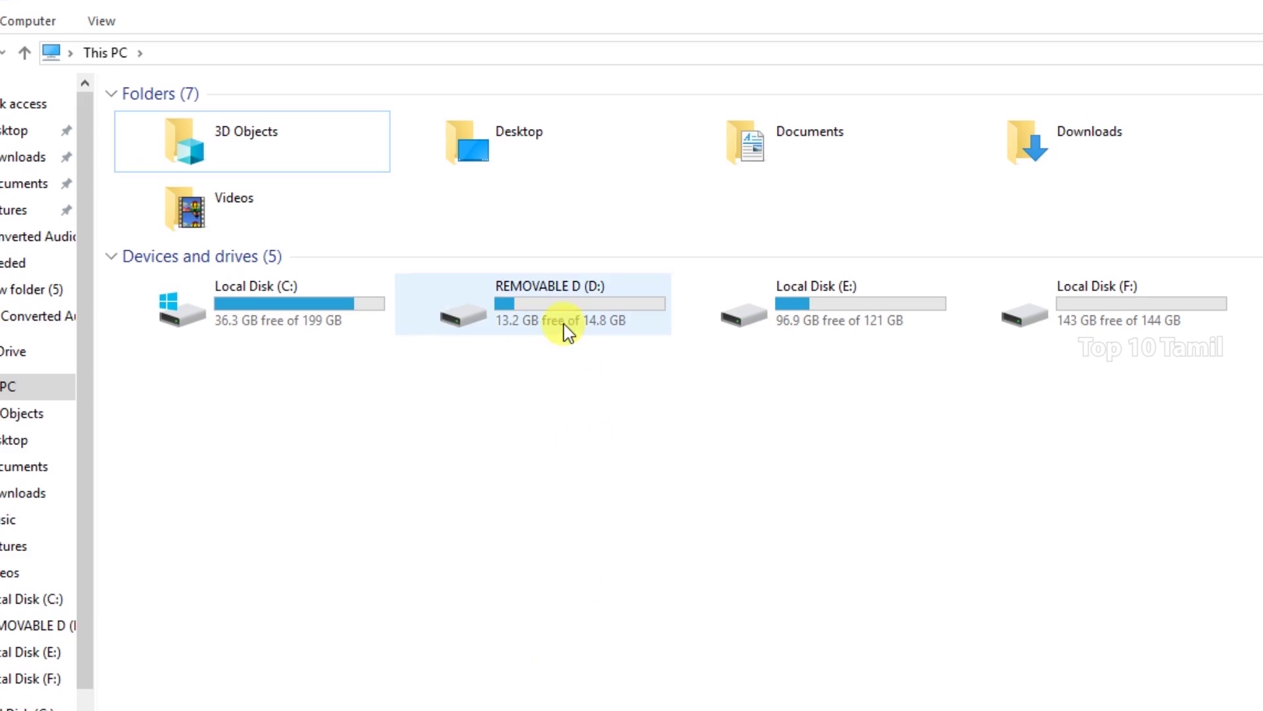
Step: Launch Turn on BitLocker for the REMOVABLE D (D:) drive from its right-click menu
double_click(566, 328)
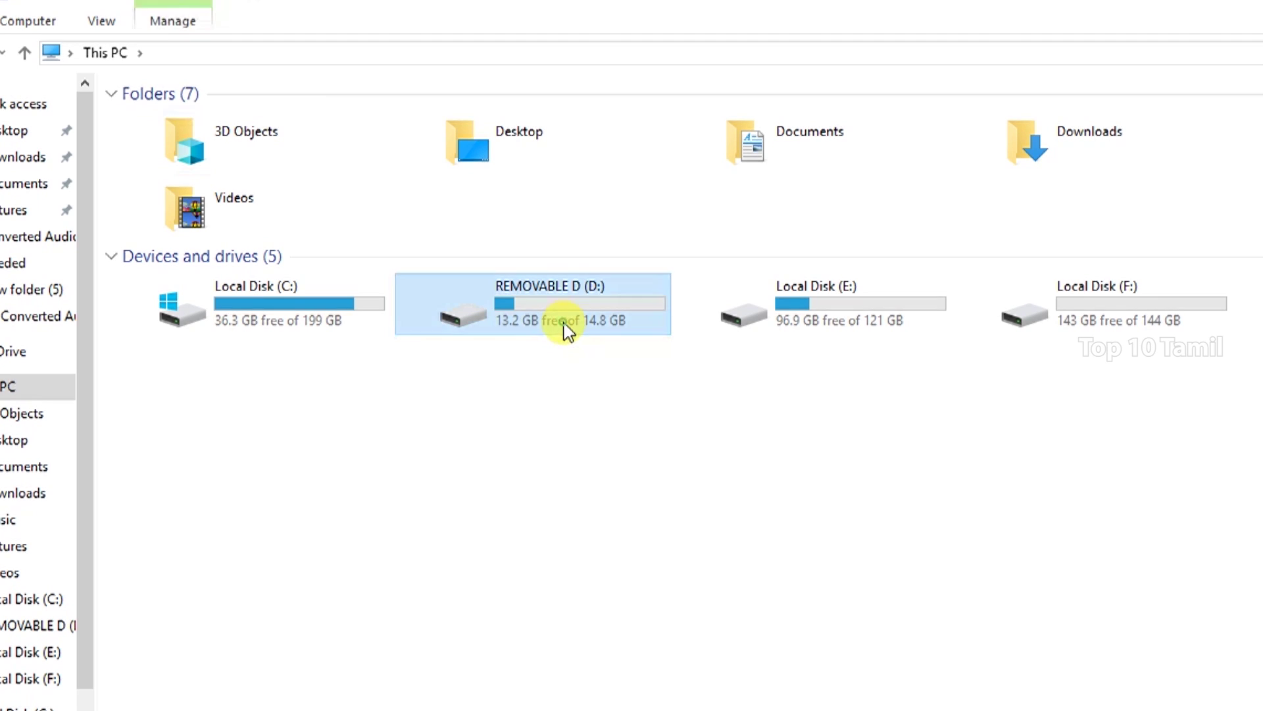
left_click(110, 53)
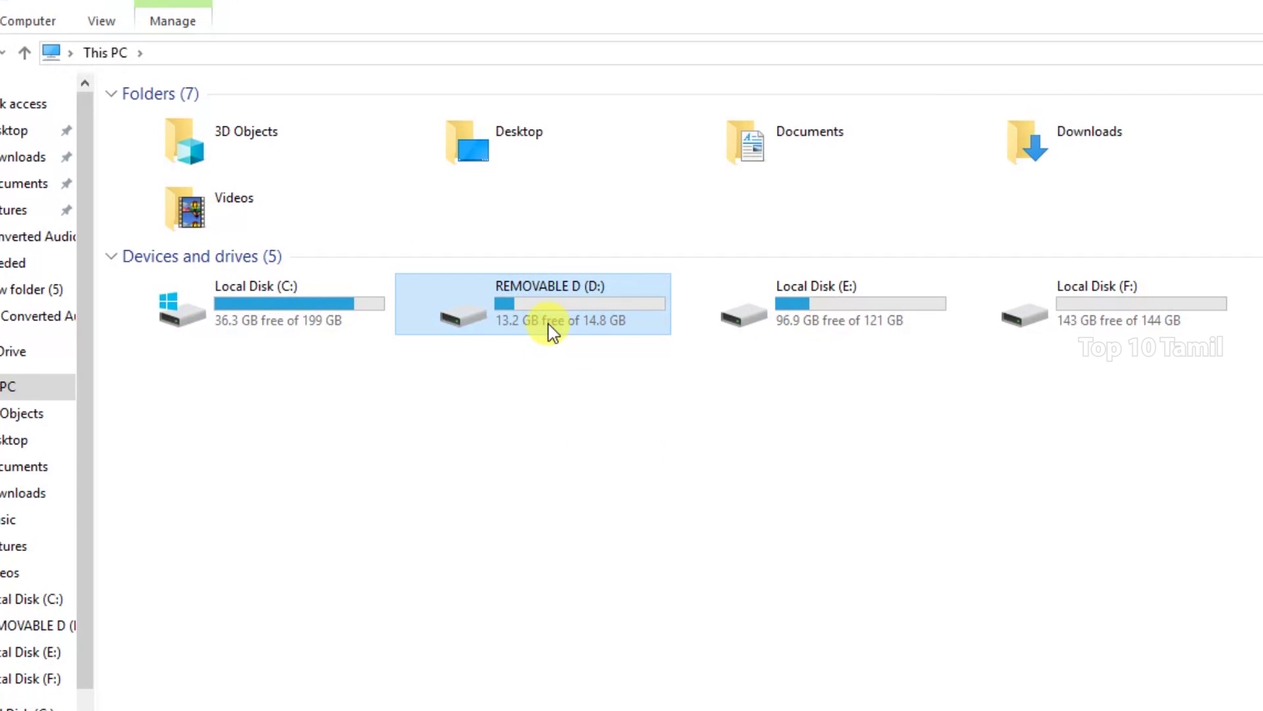
right_click(548, 322)
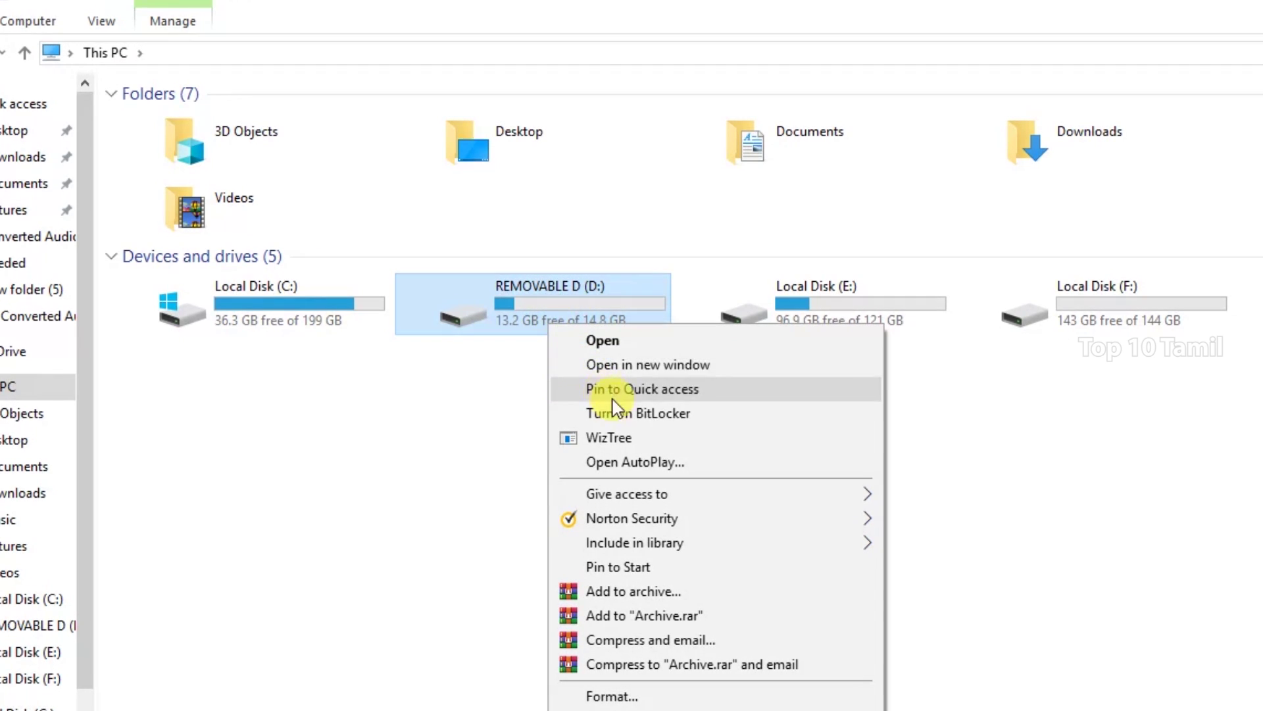
left_click(720, 422)
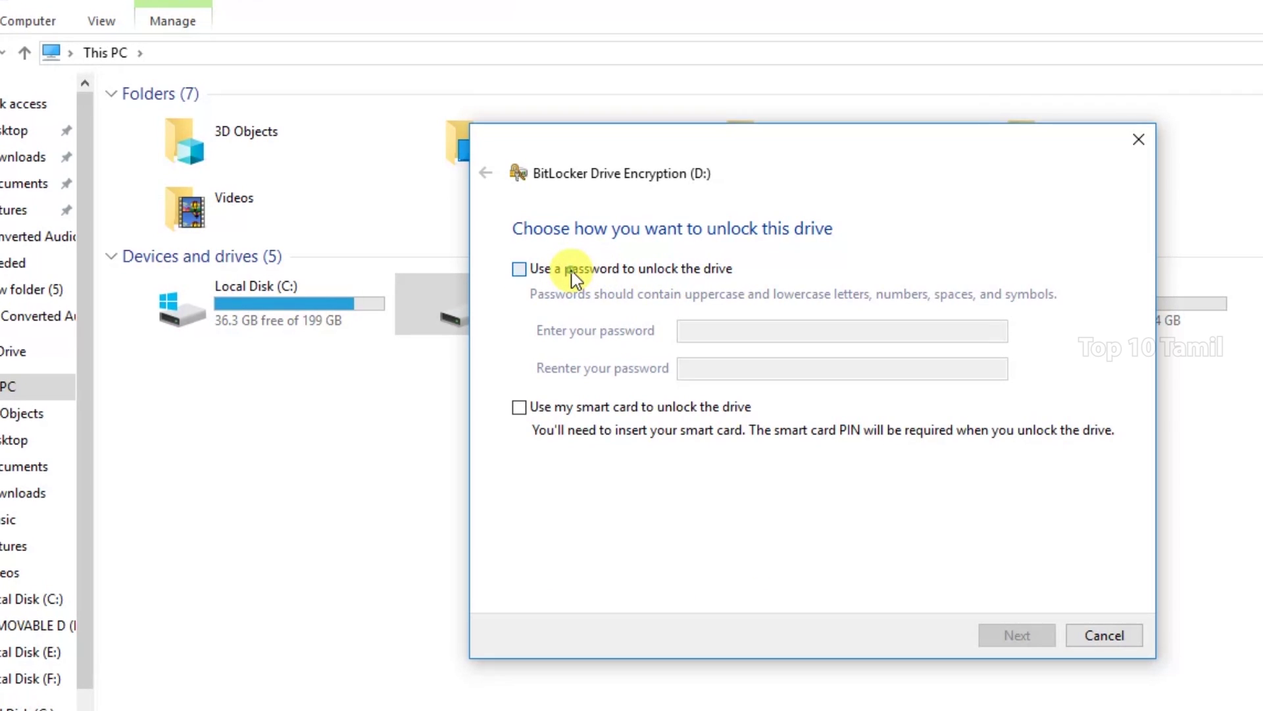
Step: Protect D: with an unlock password, entered and confirmed, and continue
left_click(571, 273)
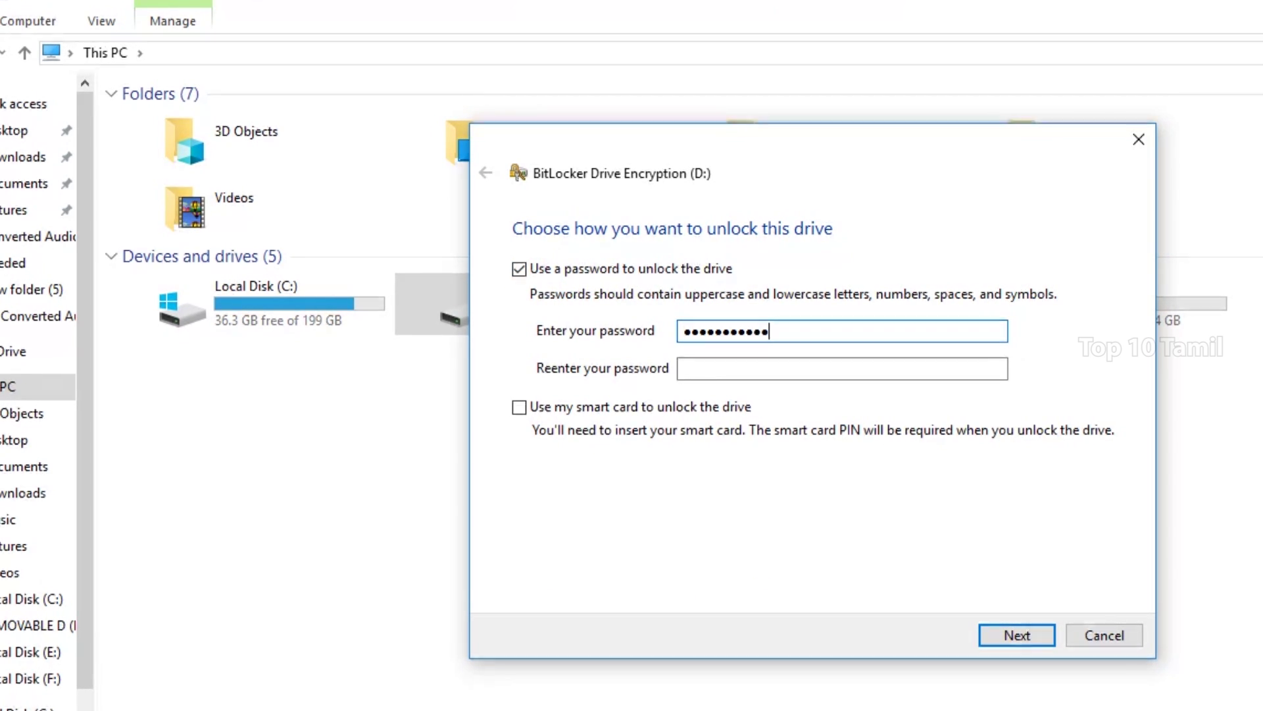
left_click(783, 367)
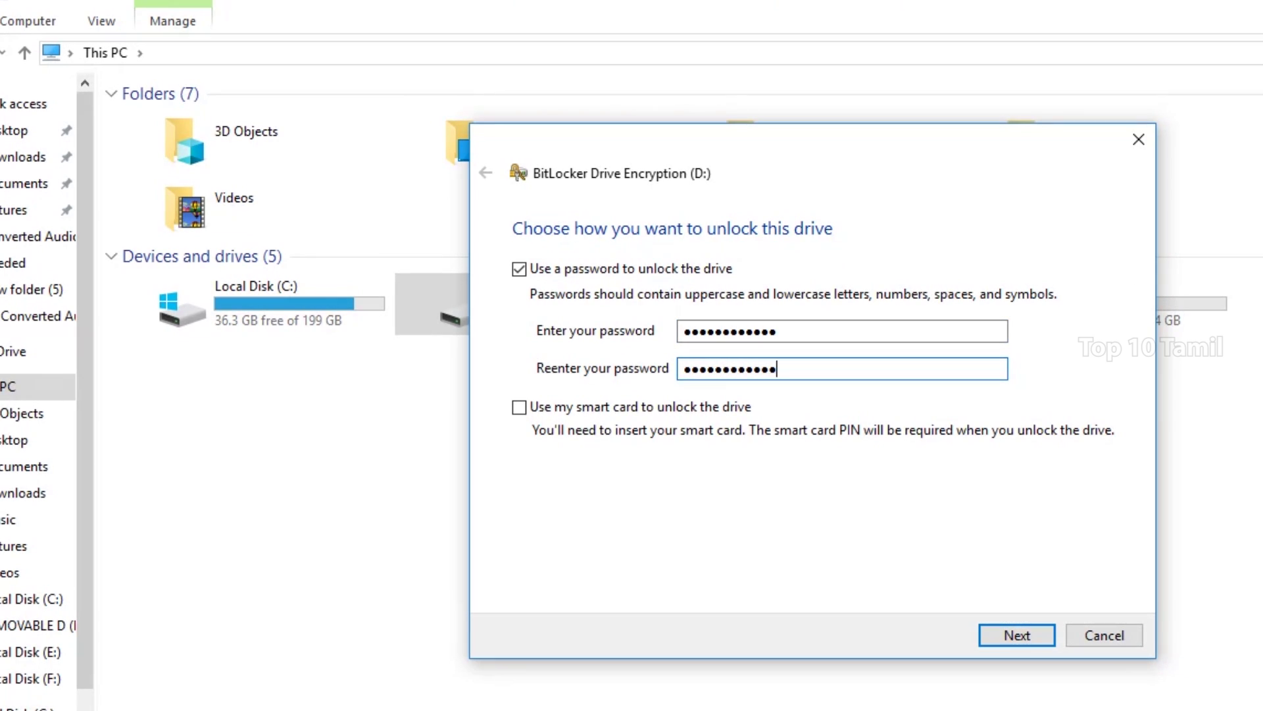
left_click(1022, 633)
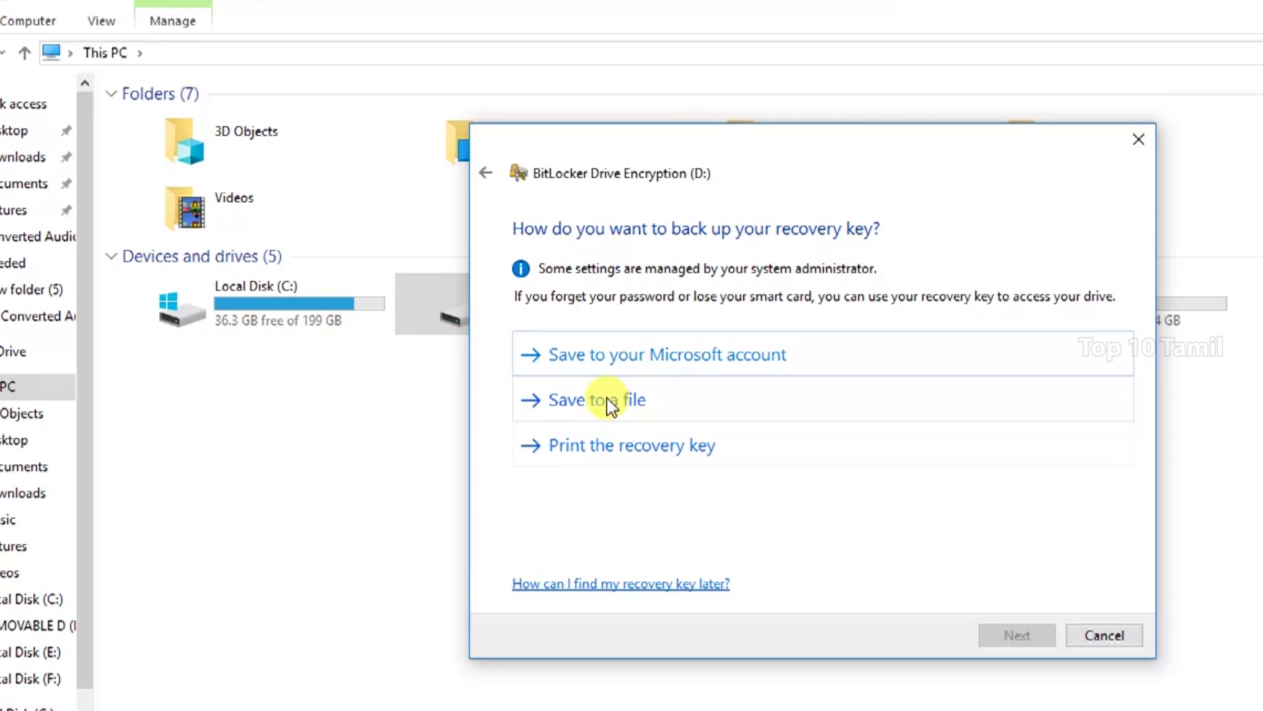
Step: Save the recovery key to the Desktop as 'BitLocker Recovery Key' and continue
left_click(616, 412)
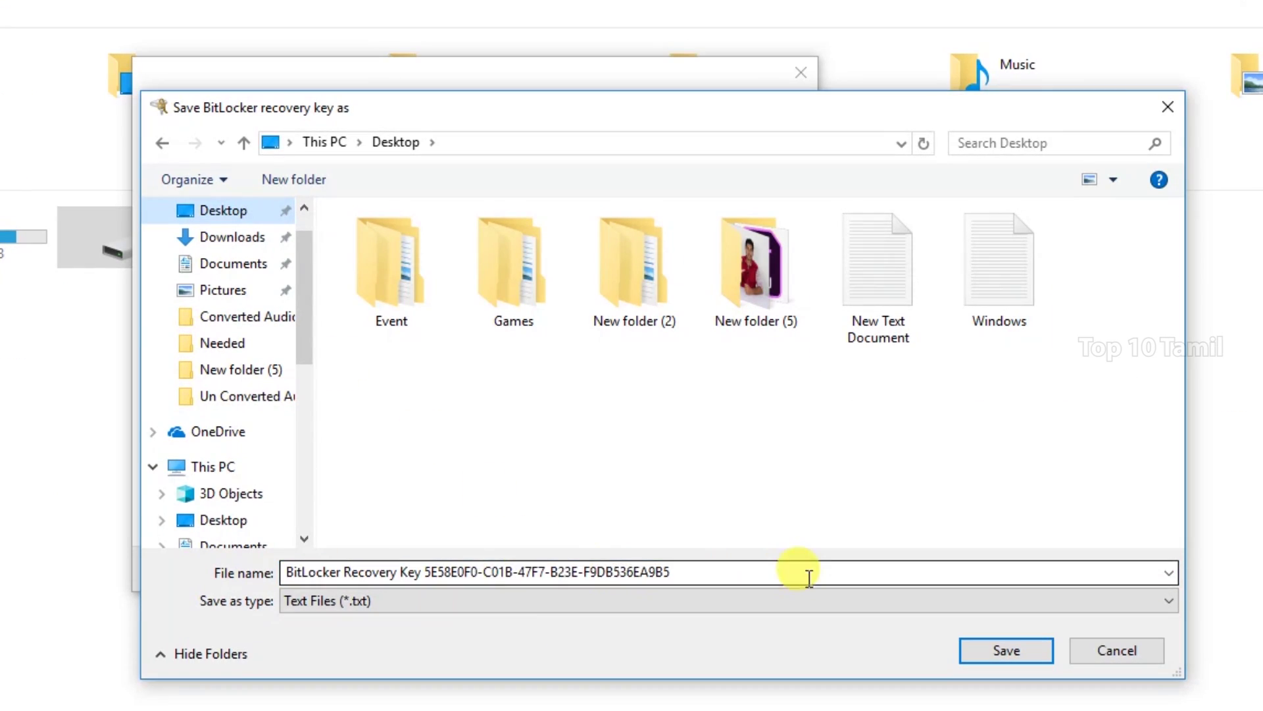
double_click(515, 572)
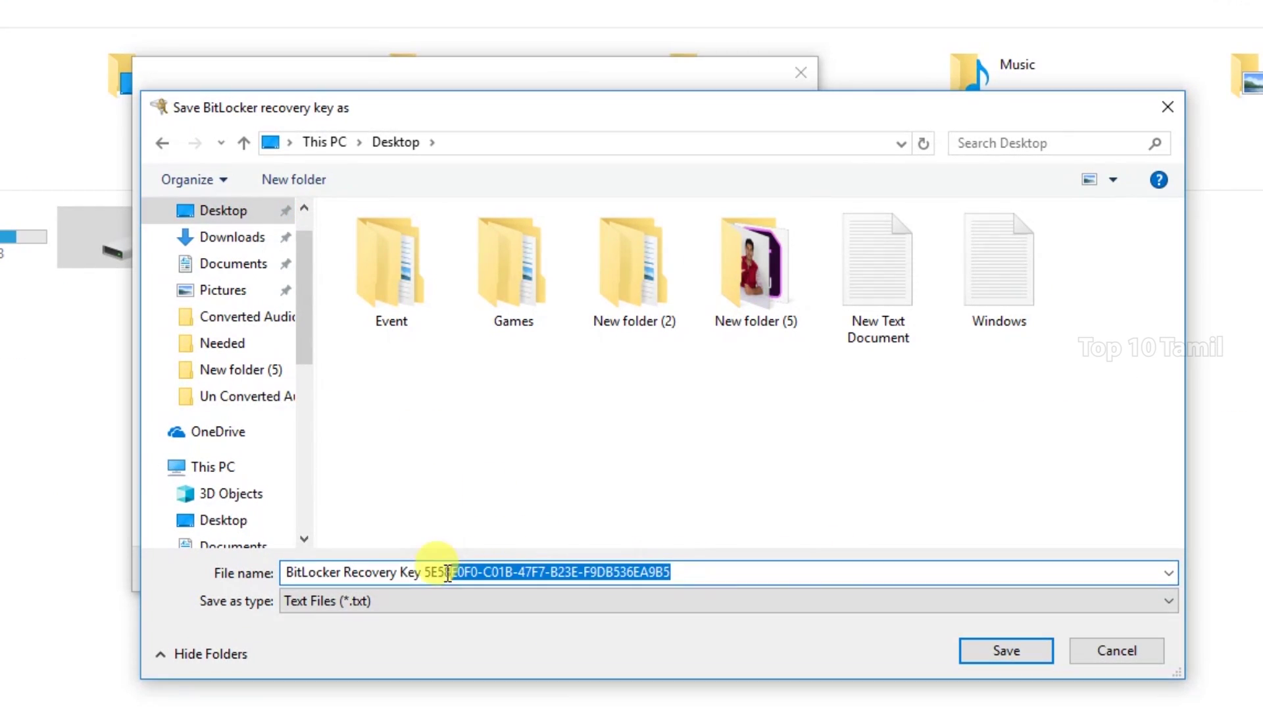
key("BackSpace")
left_click(1043, 651)
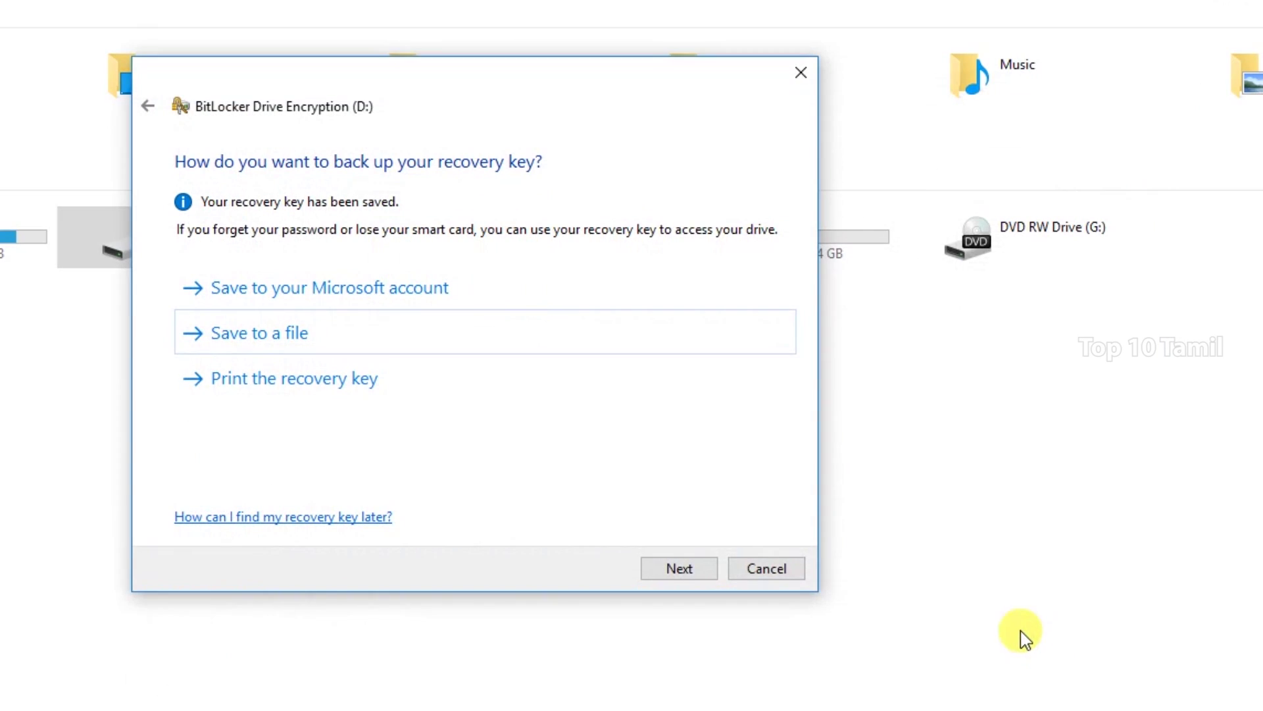
left_click(698, 573)
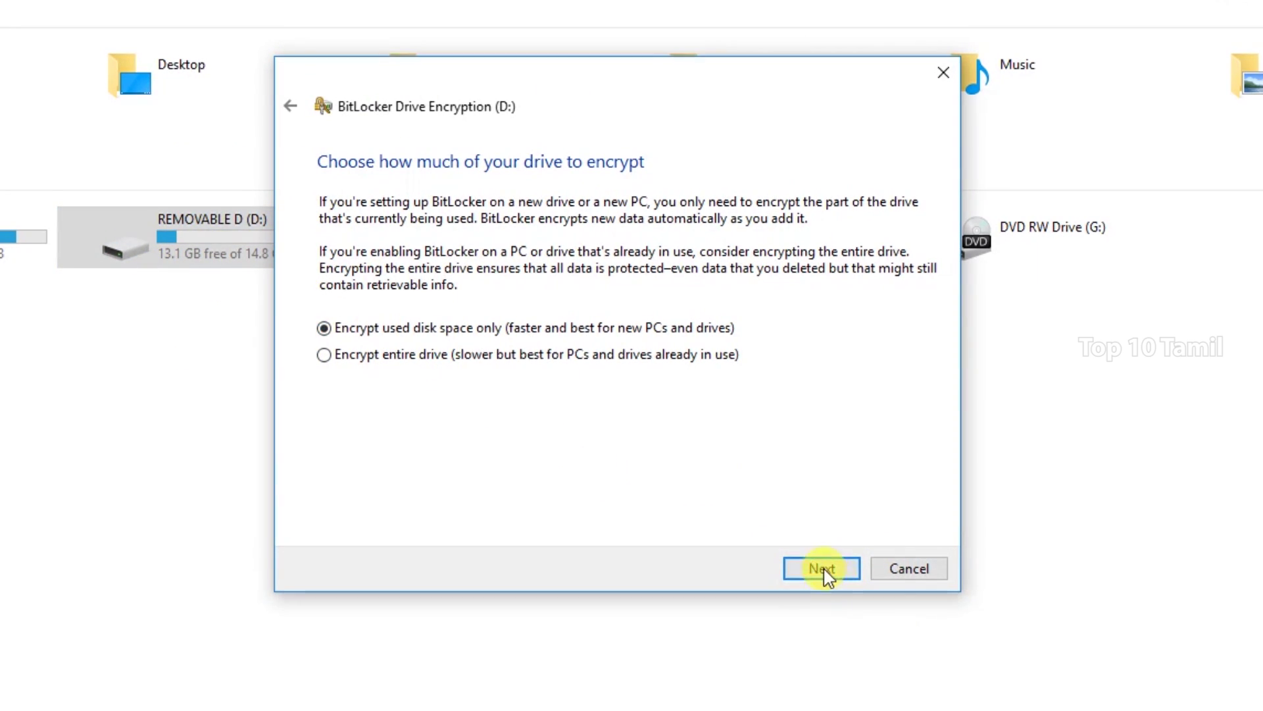
Step: Encrypt only the used disk space of D: in compatible mode
left_click(825, 574)
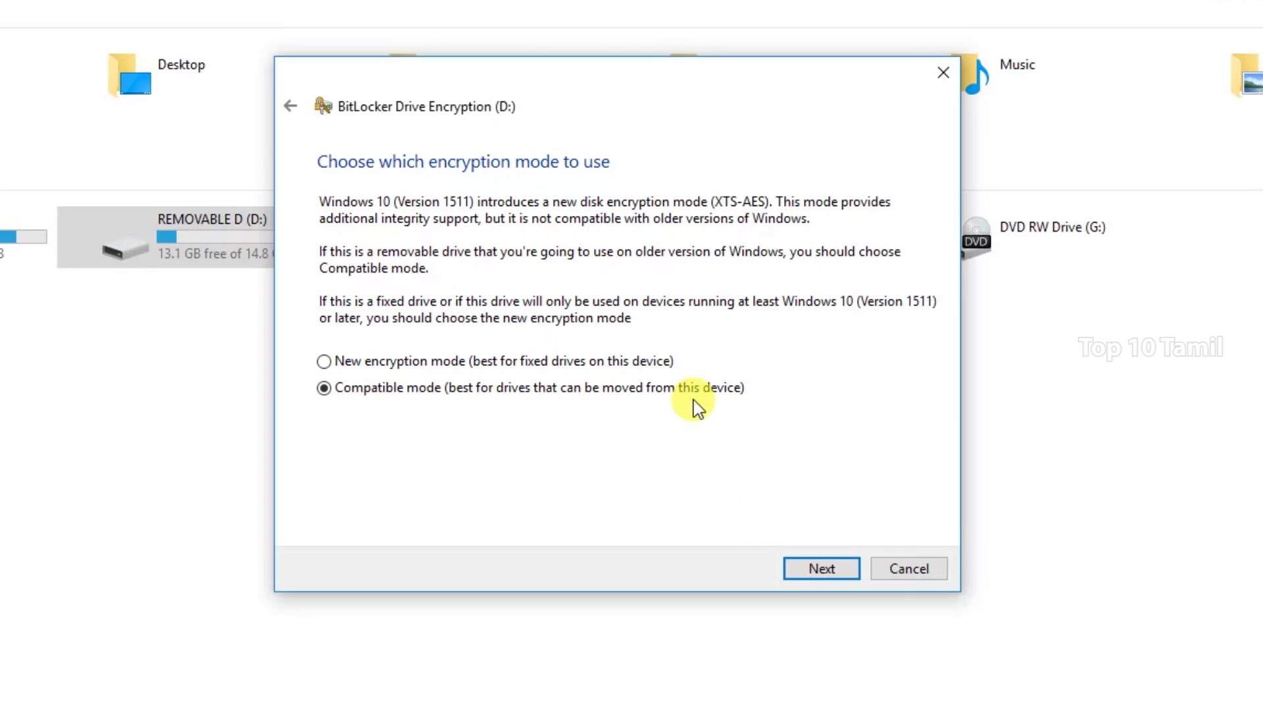
left_click(826, 572)
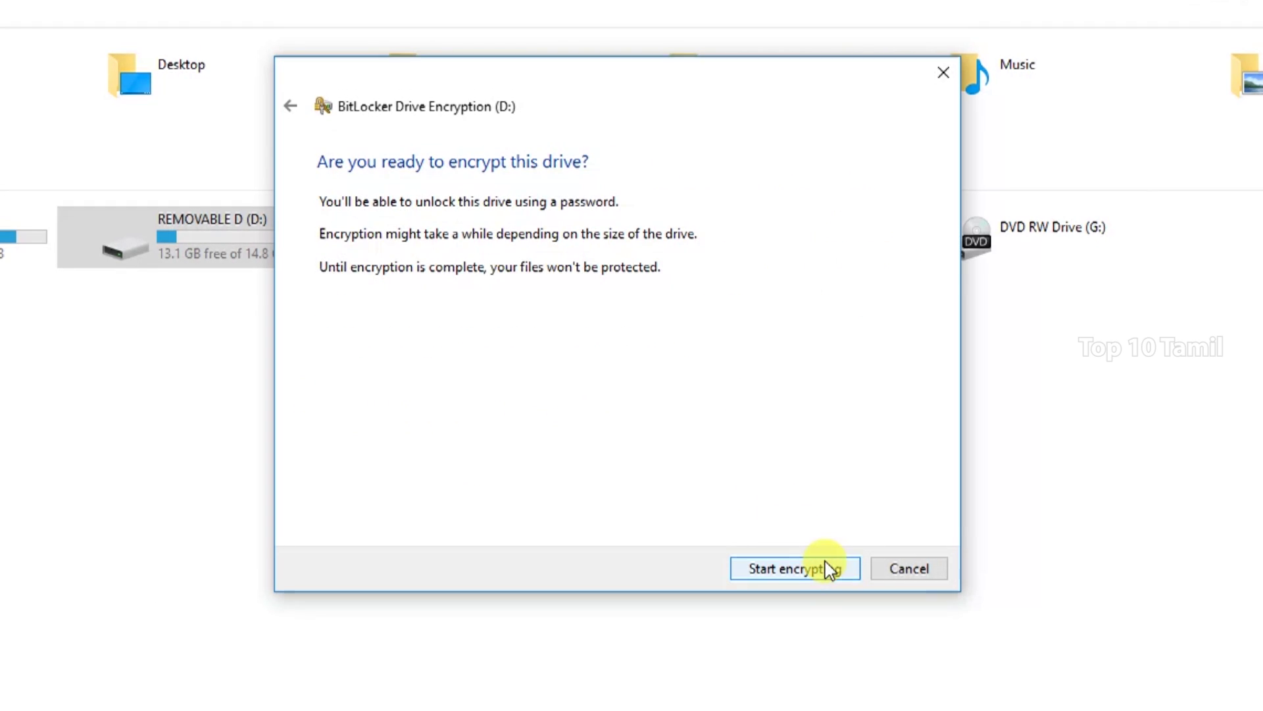
left_click(804, 575)
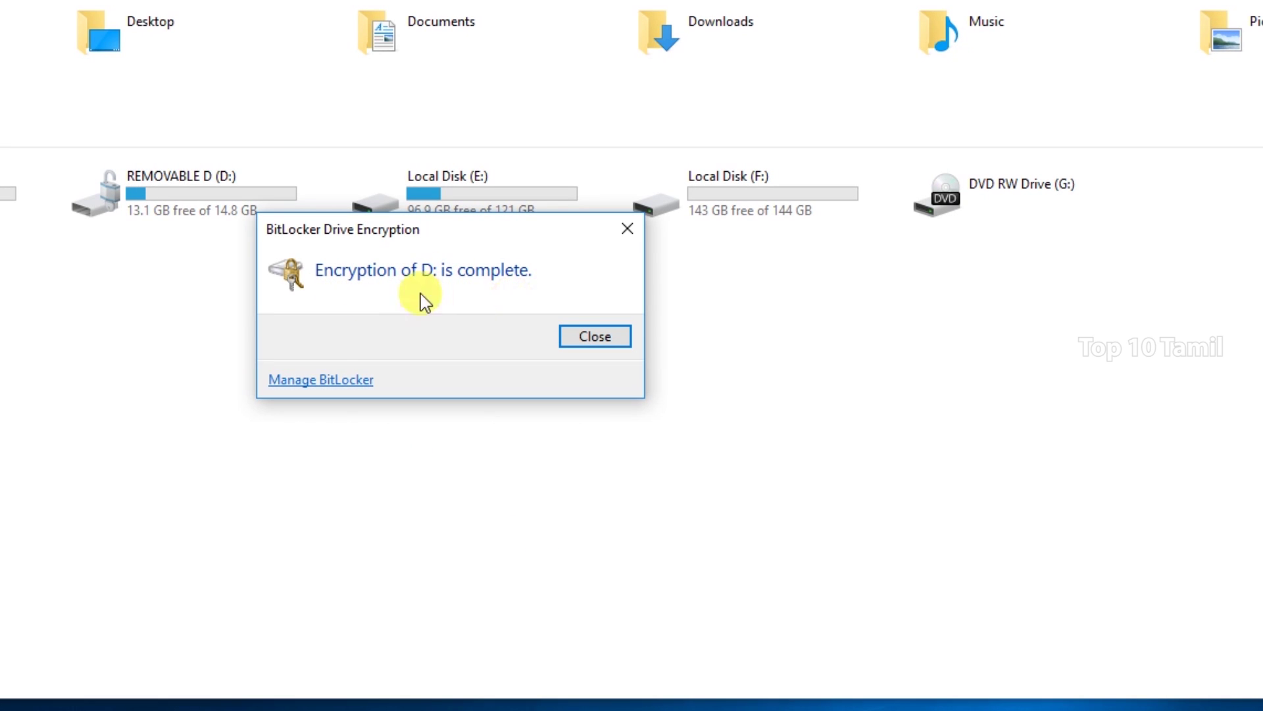
Step: Dismiss the completion and access-denied messages, unlock USB Drive (D:) with its password, then reopen it
left_click(609, 341)
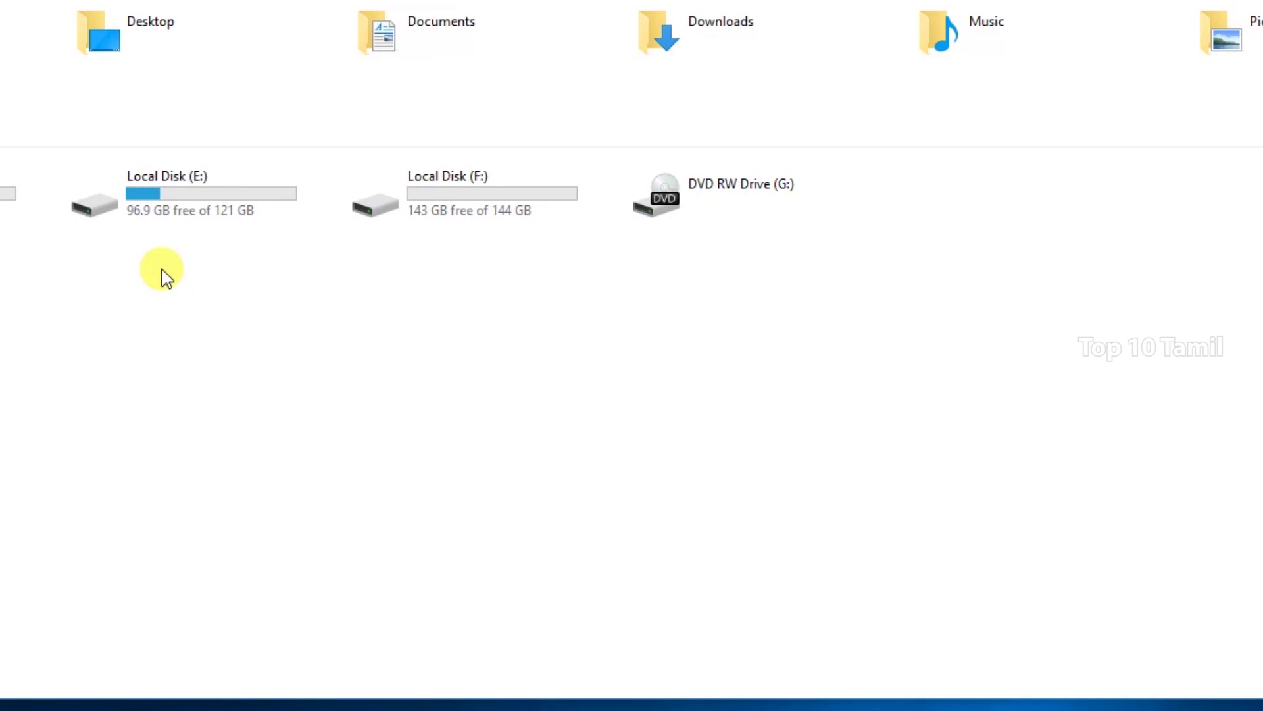
key("Return")
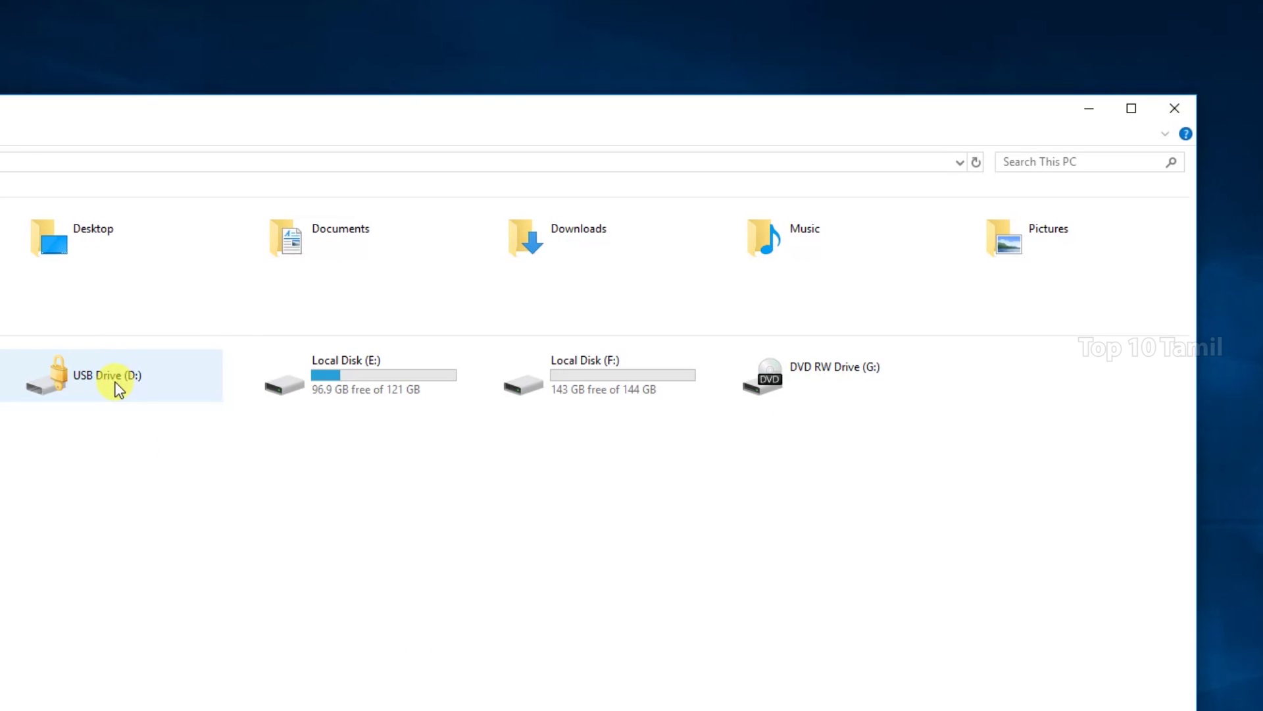
double_click(116, 381)
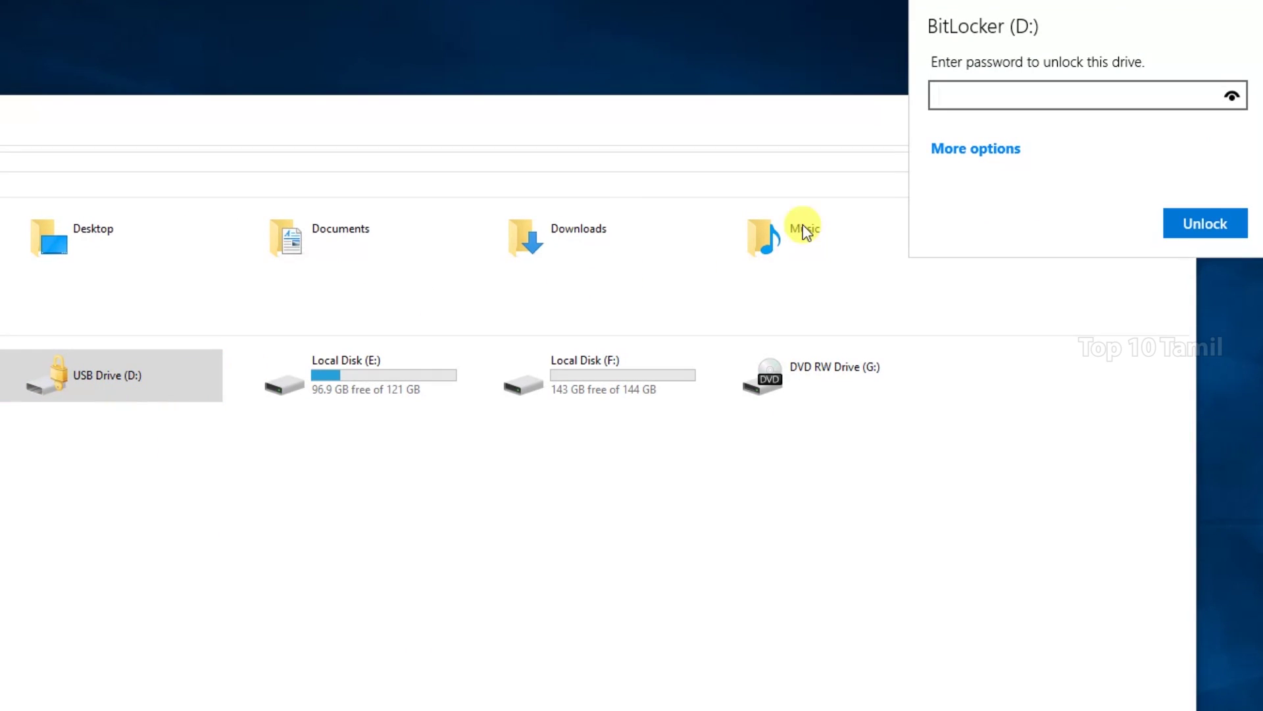
type("********")
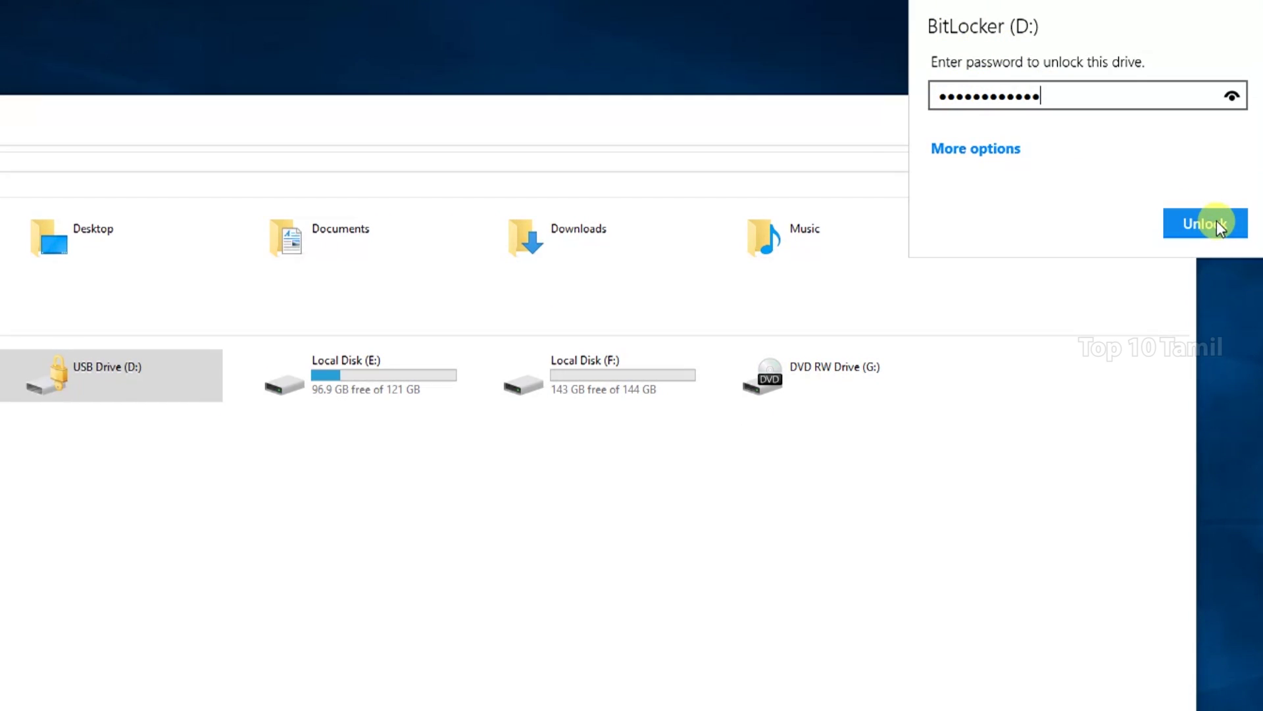
key("Return")
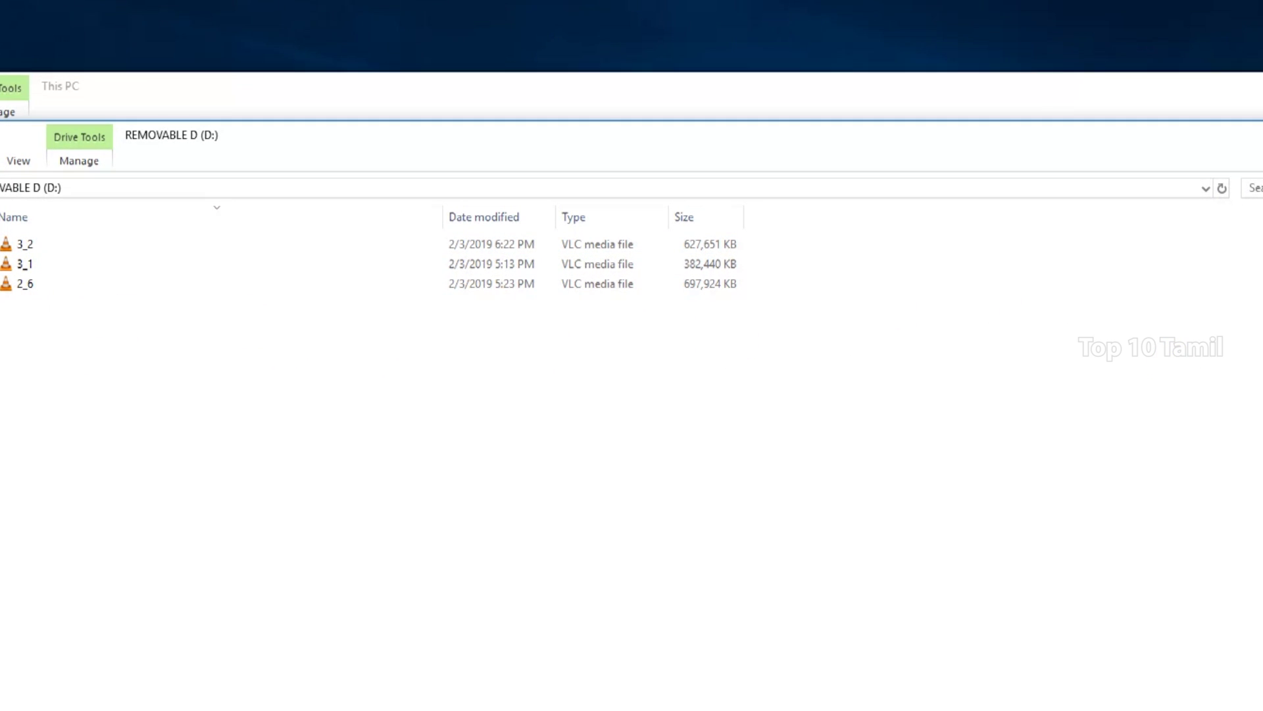
key("alt+F4")
double_click(365, 365)
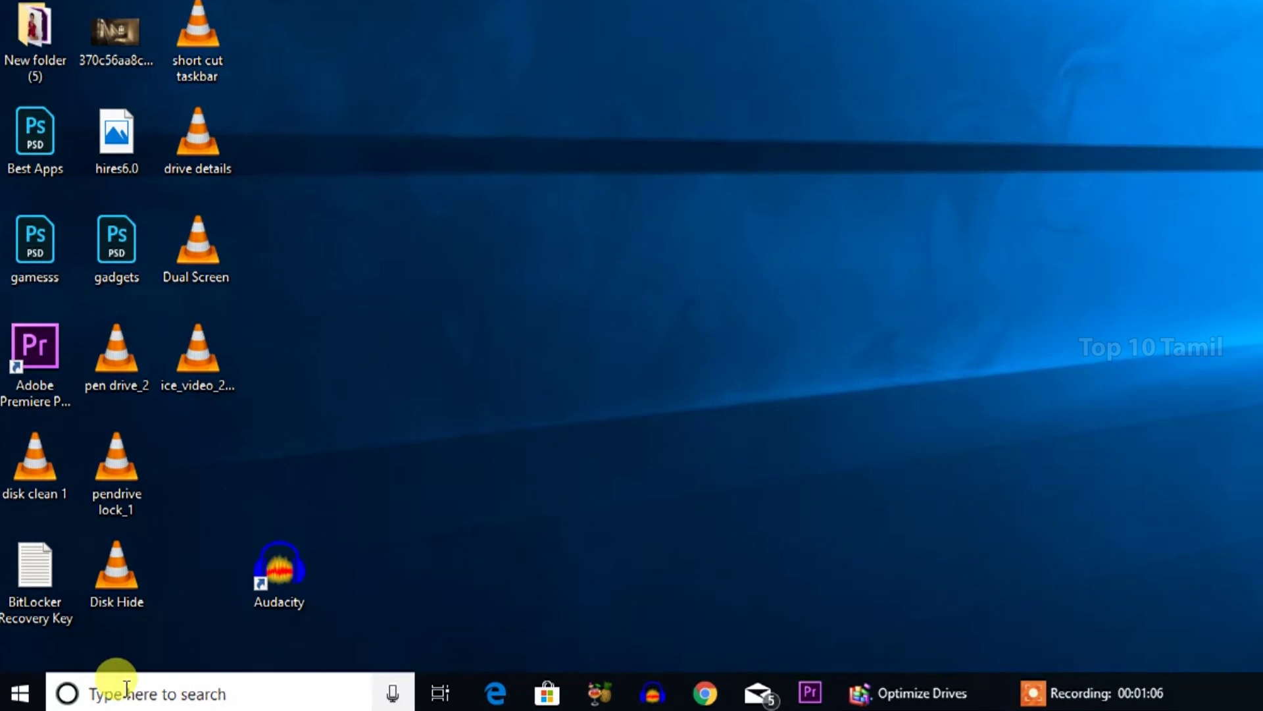
Step: Search 'di' from the taskbar and open Change display settings
left_click(196, 688)
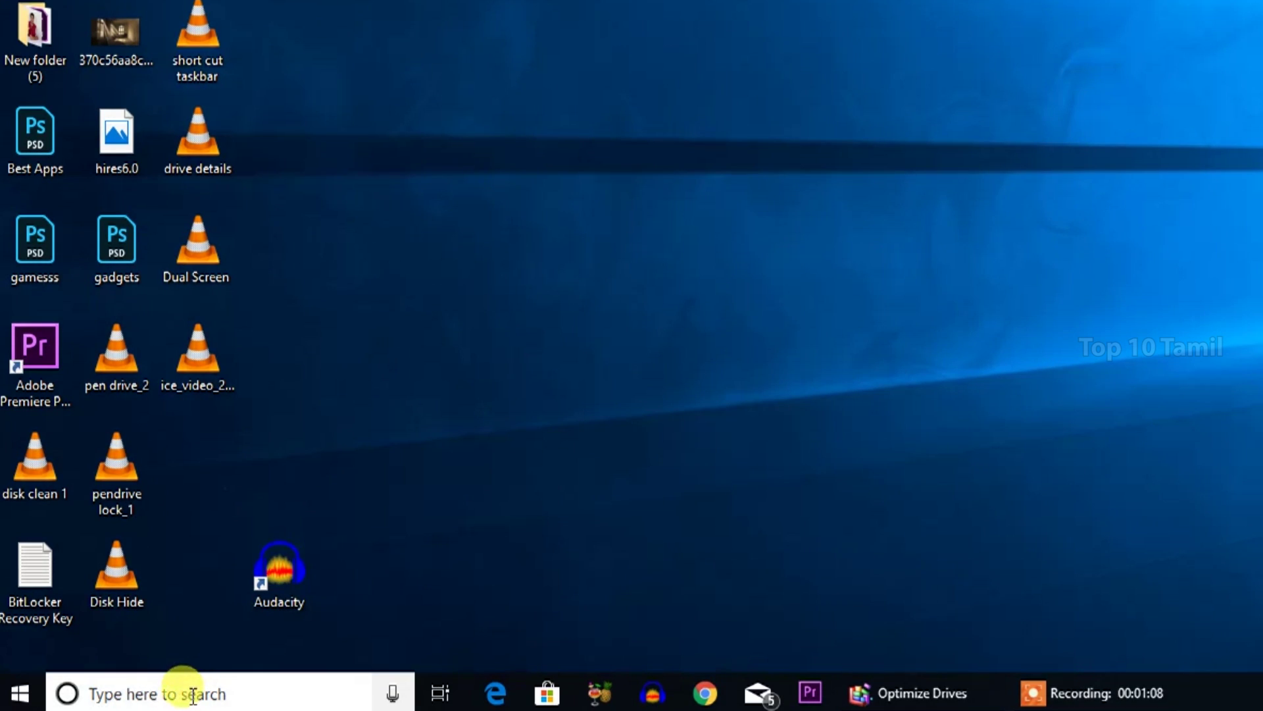
type("di")
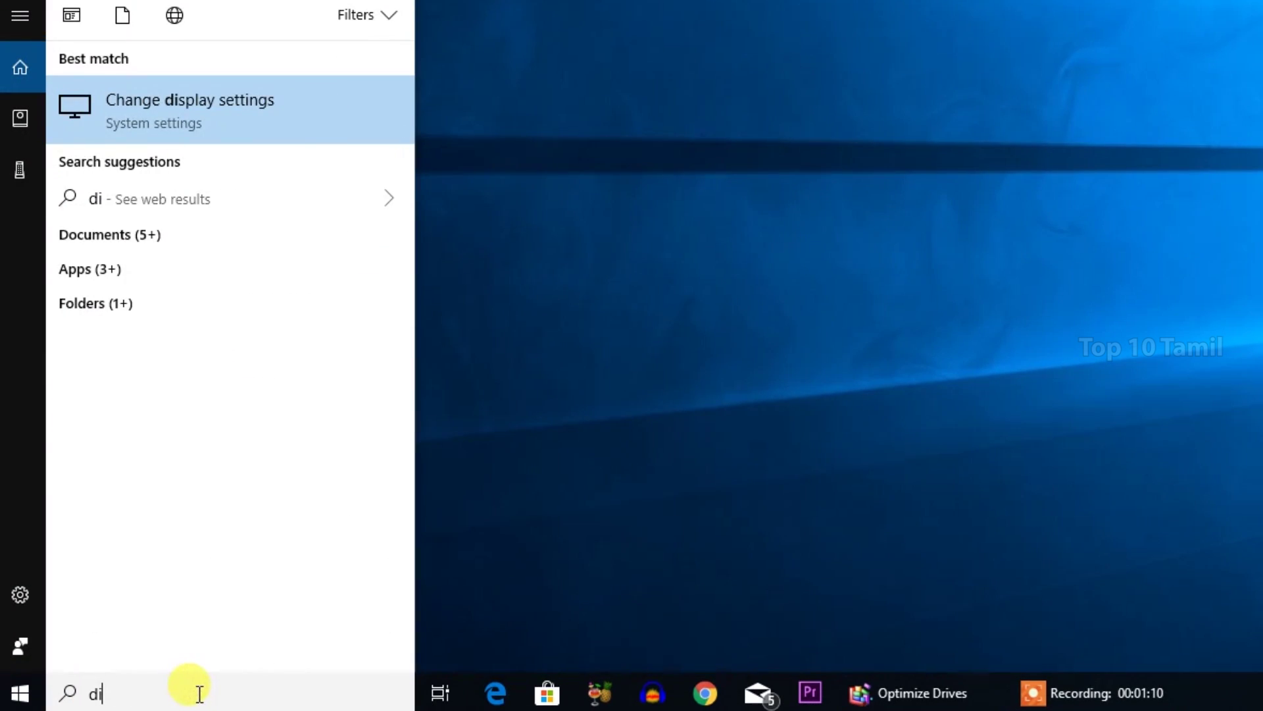
left_click(278, 112)
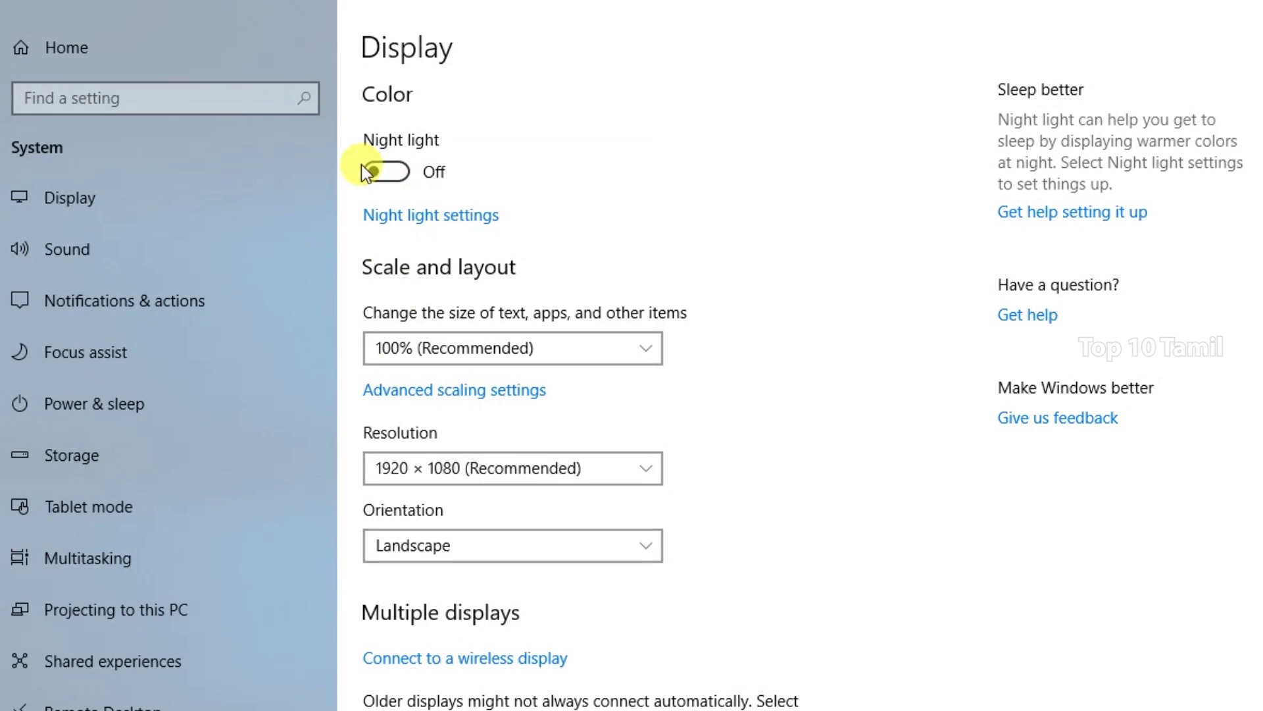
Step: Turn Night light on now and make its colour temperature much warmer
left_click(390, 171)
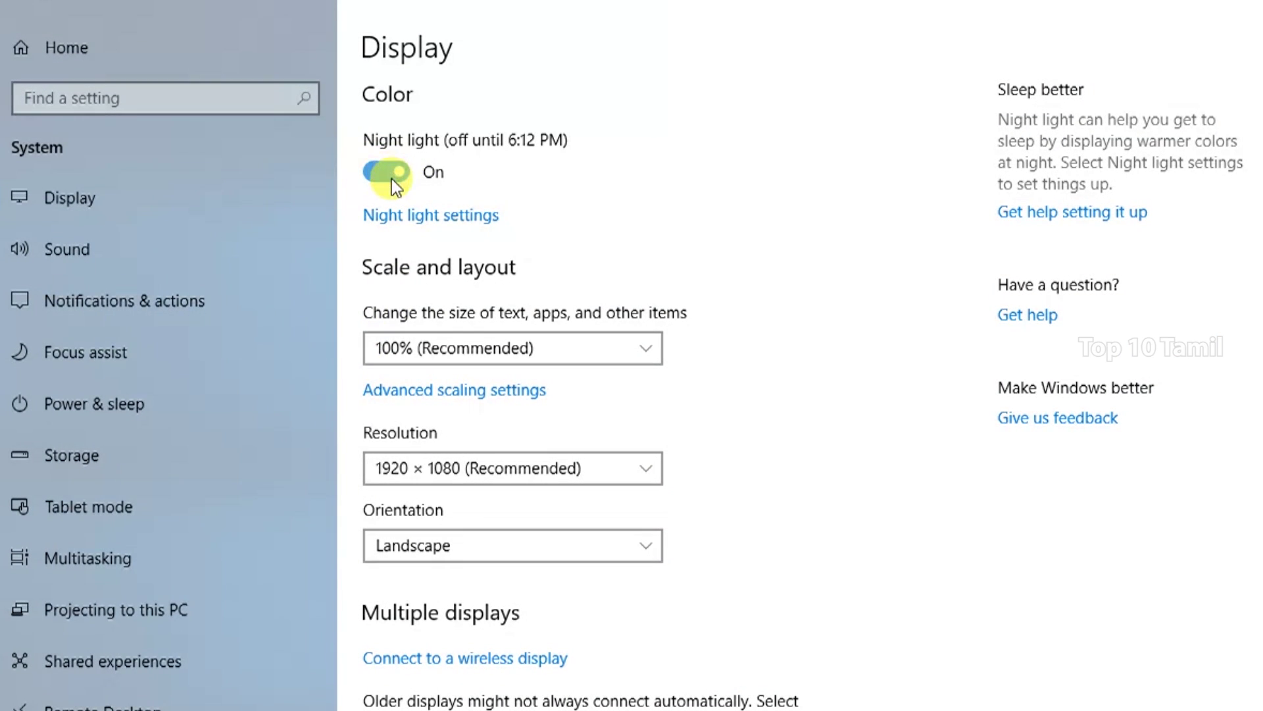
left_click(424, 217)
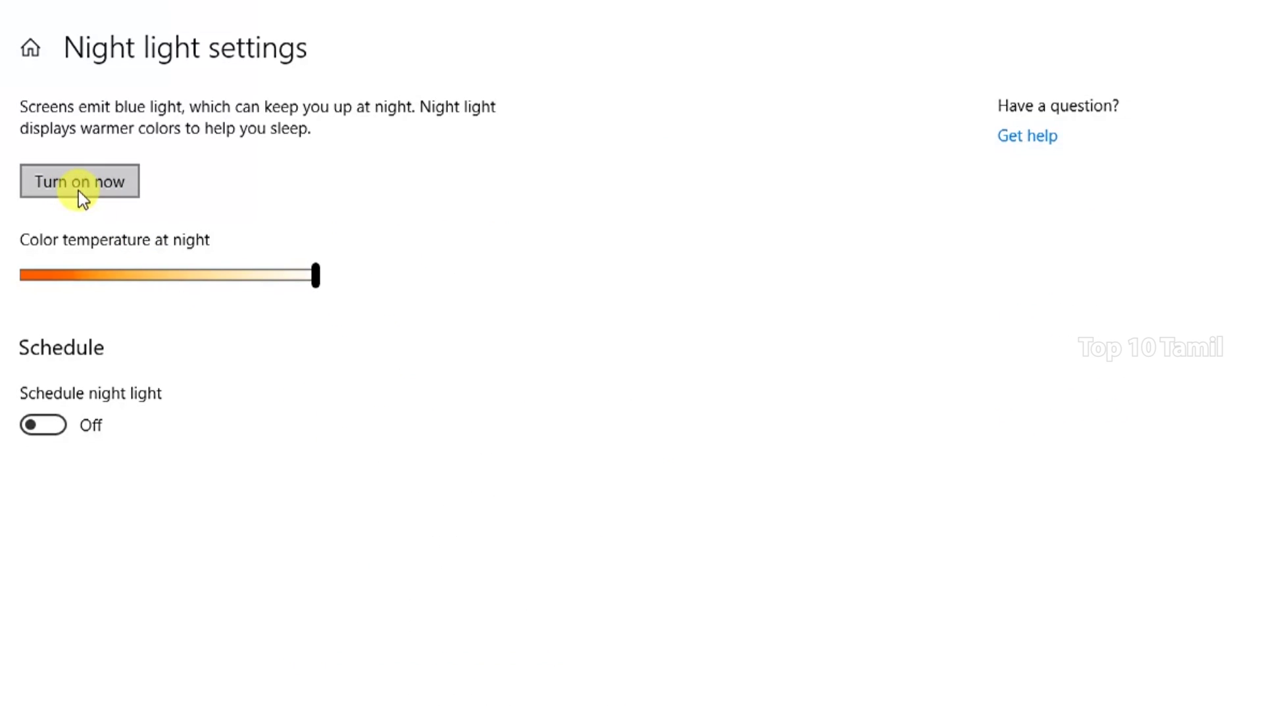
left_click(78, 191)
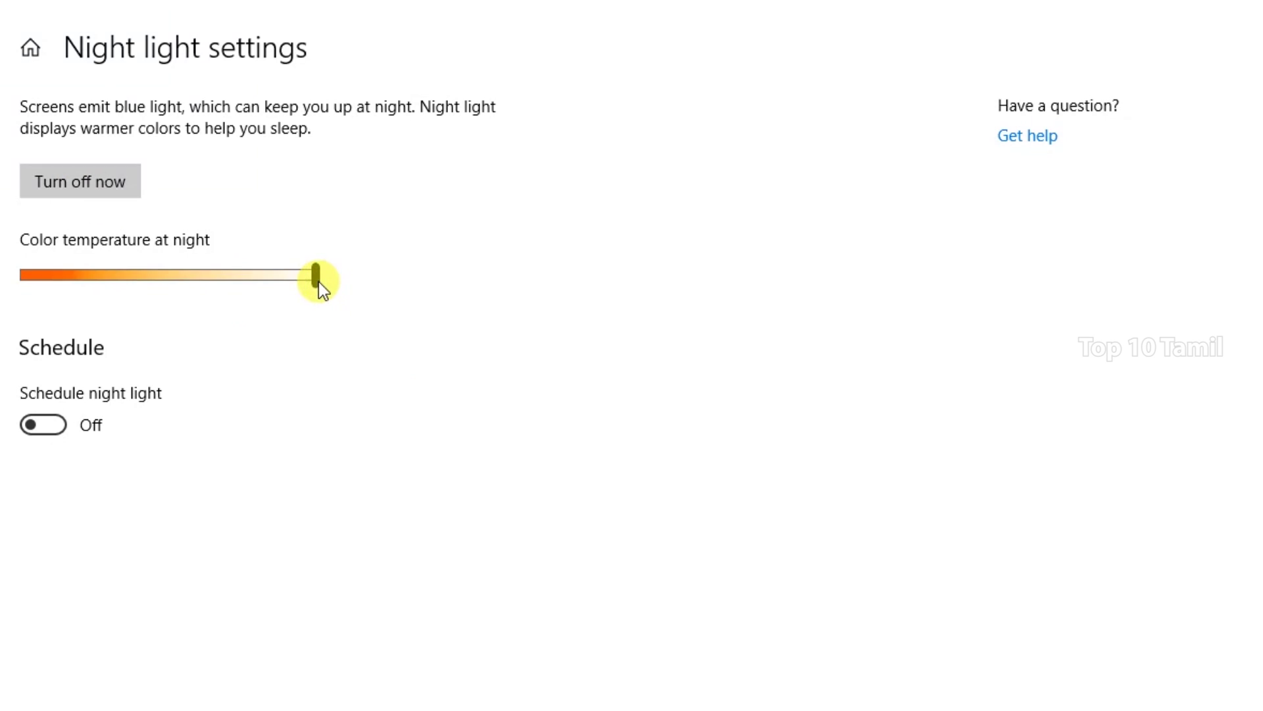
left_click_drag(315, 282, 114, 283)
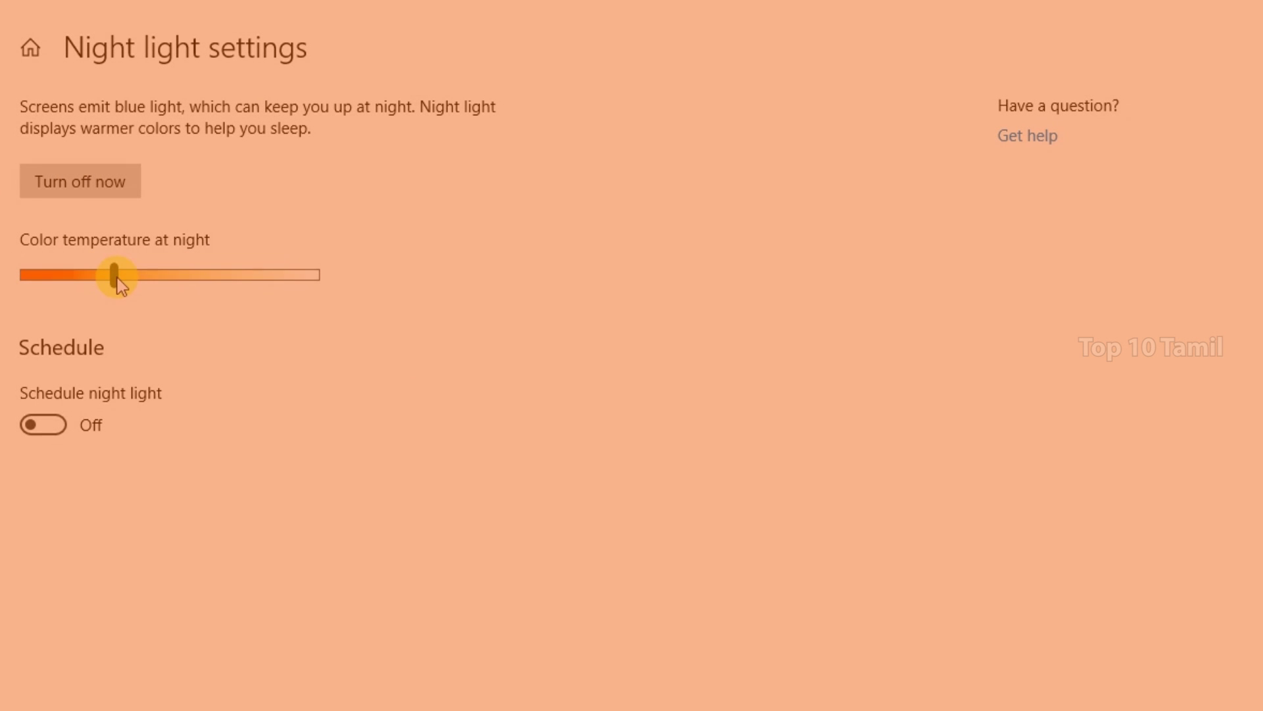
Step: Schedule Night light for set hours, 9:00 PM to 7:00 AM, and turn it on now
left_click(38, 426)
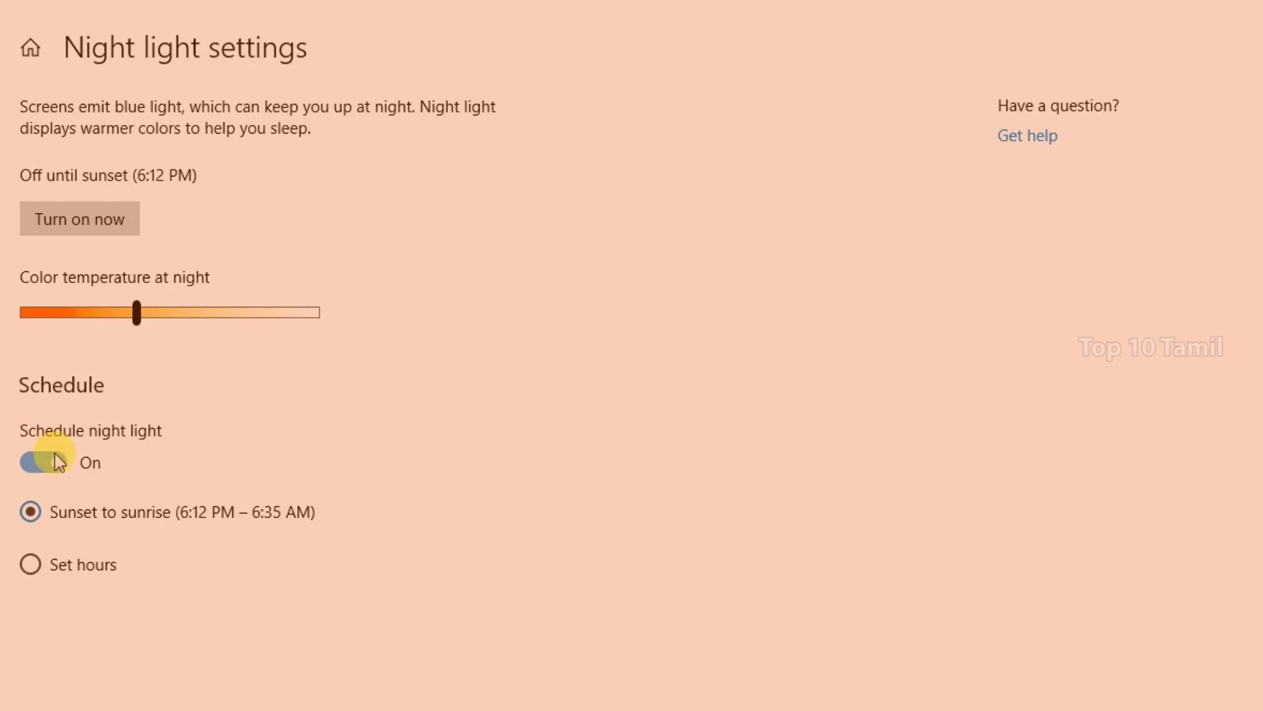
left_click(44, 570)
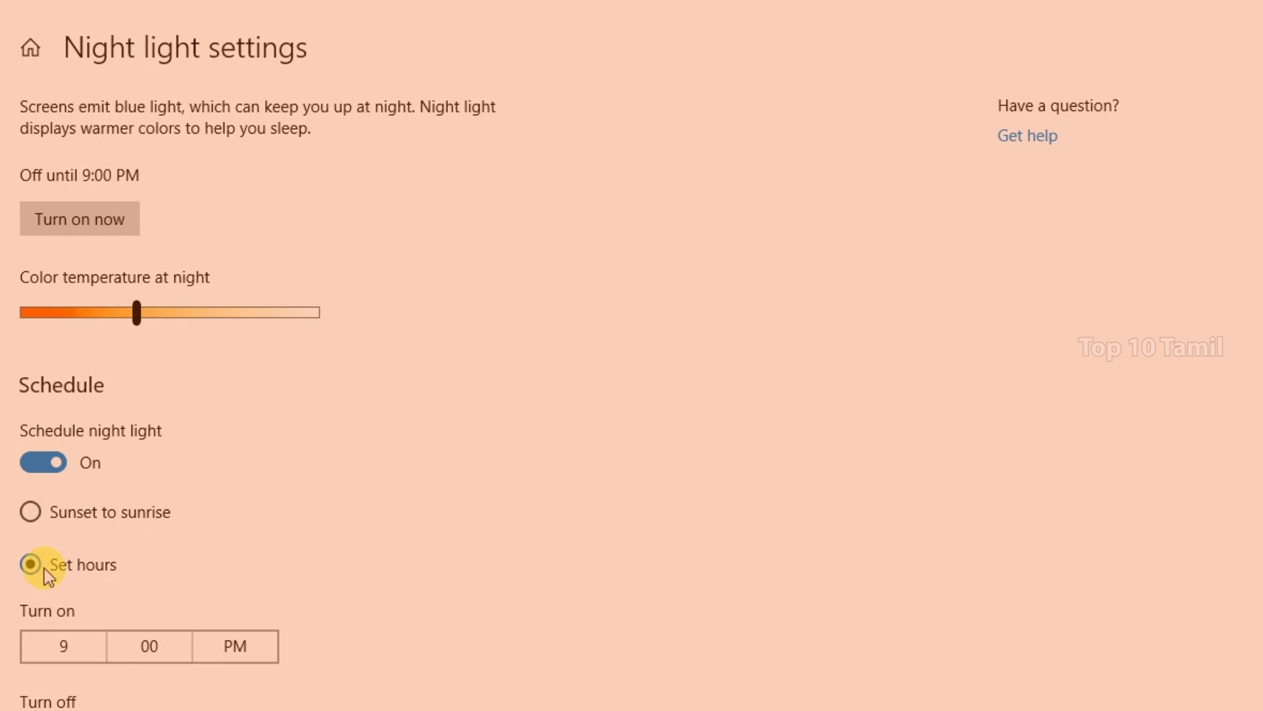
left_click(120, 513)
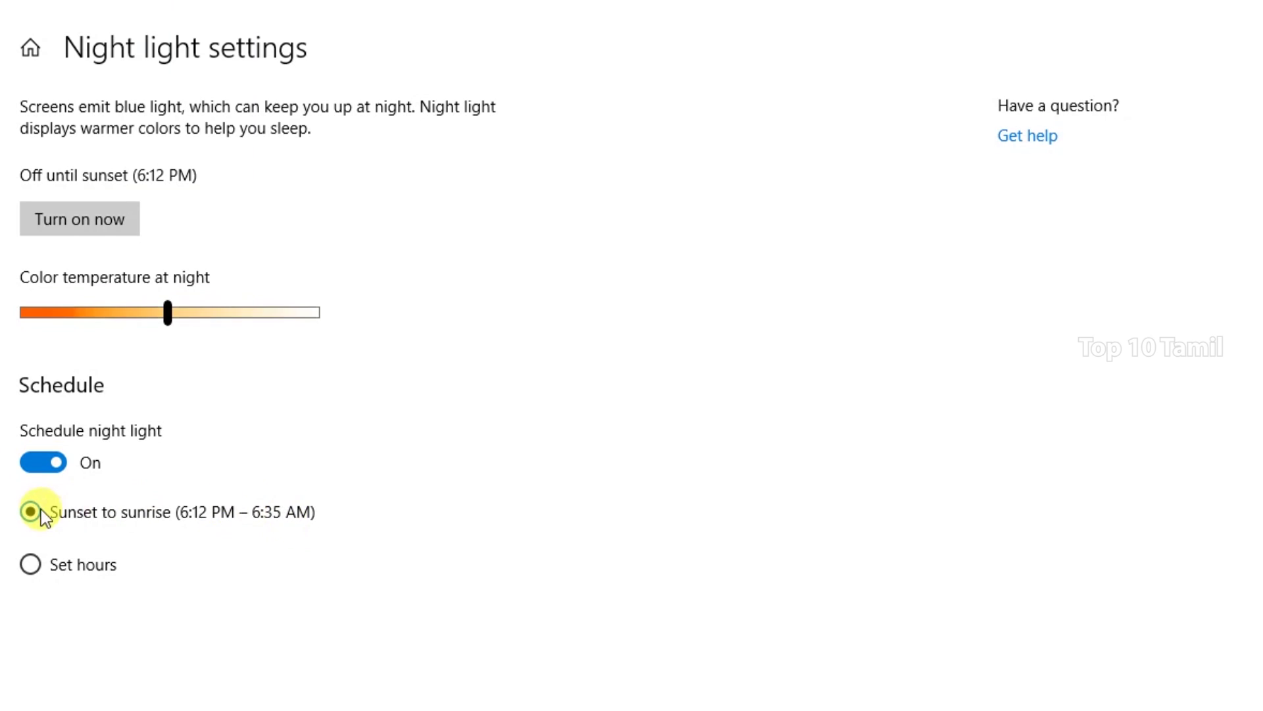
left_click(33, 565)
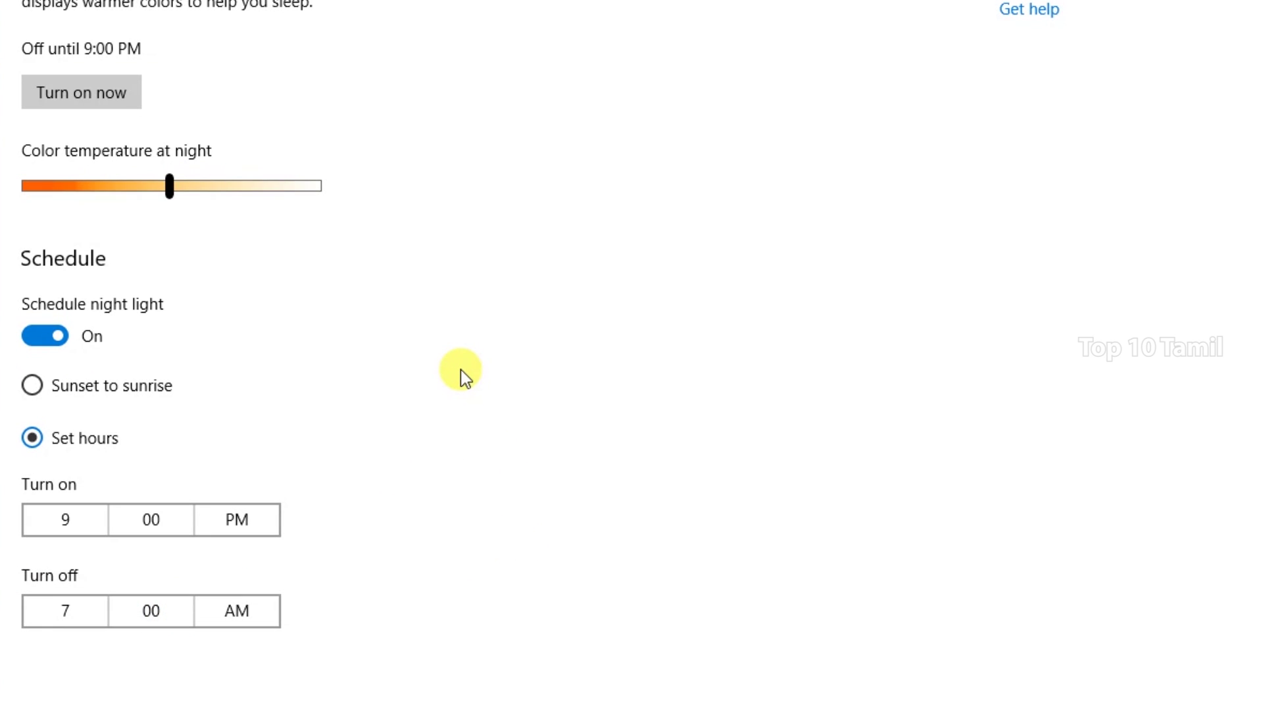
left_click(127, 103)
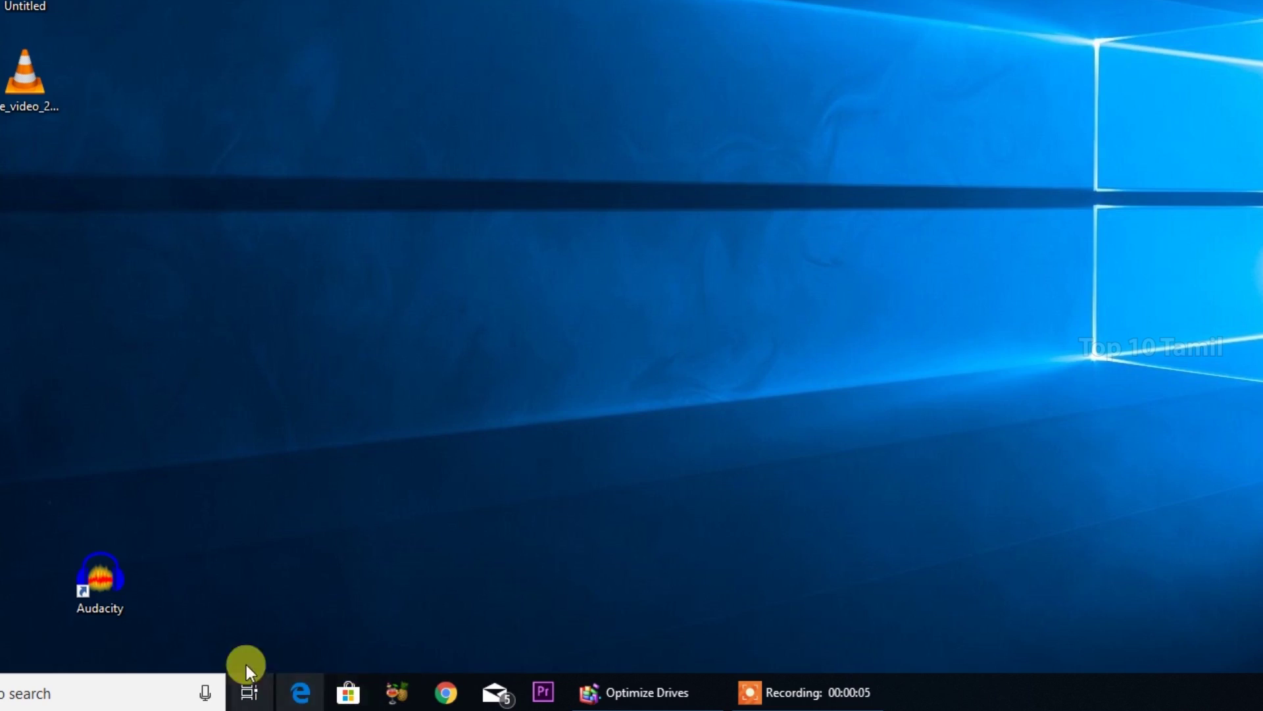
Step: Pin Audacity to the taskbar, launch pinned apps with Win+1 and Win+2, and close HandBrake
left_click_drag(113, 588, 440, 695)
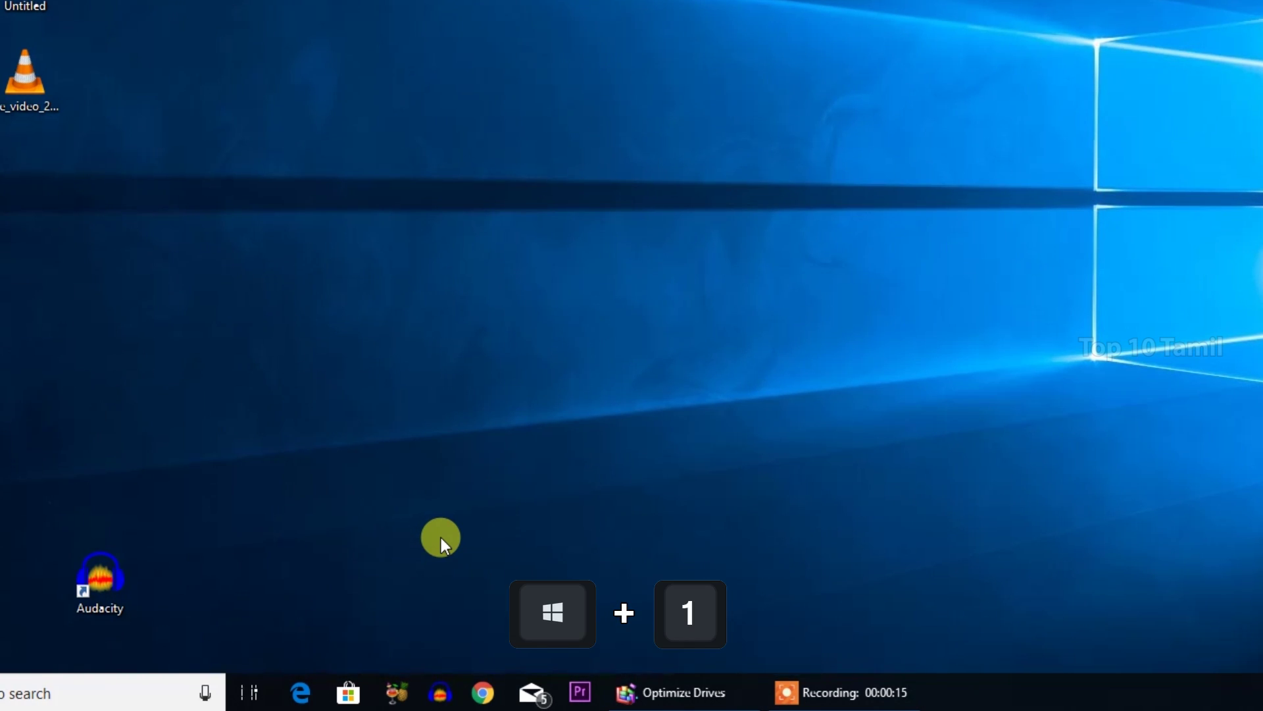
key("super+1")
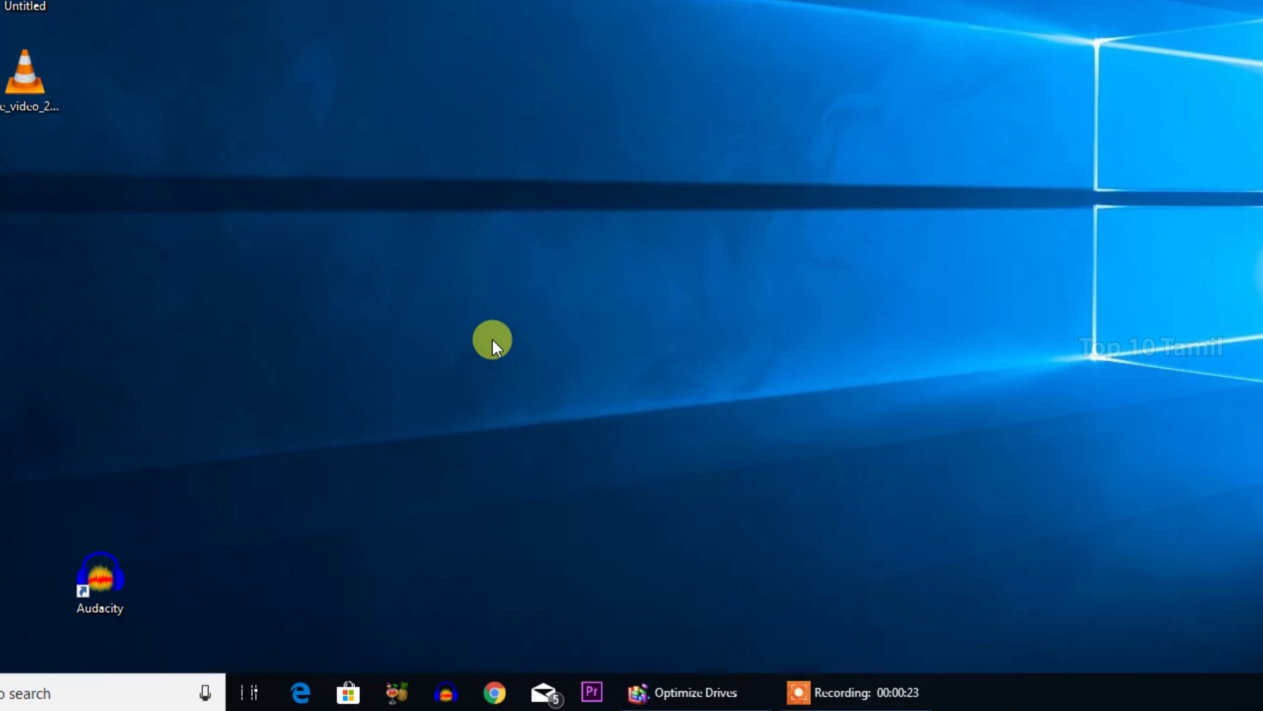
key("super+2")
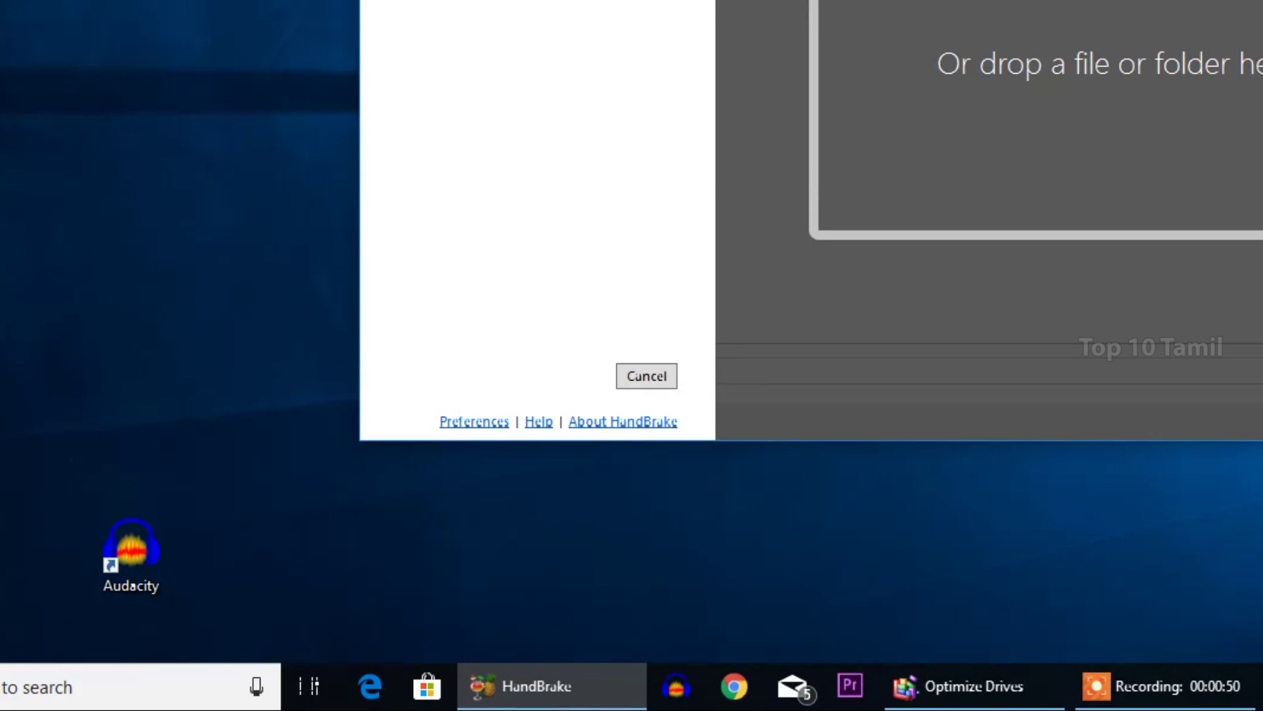
left_click(1187, 18)
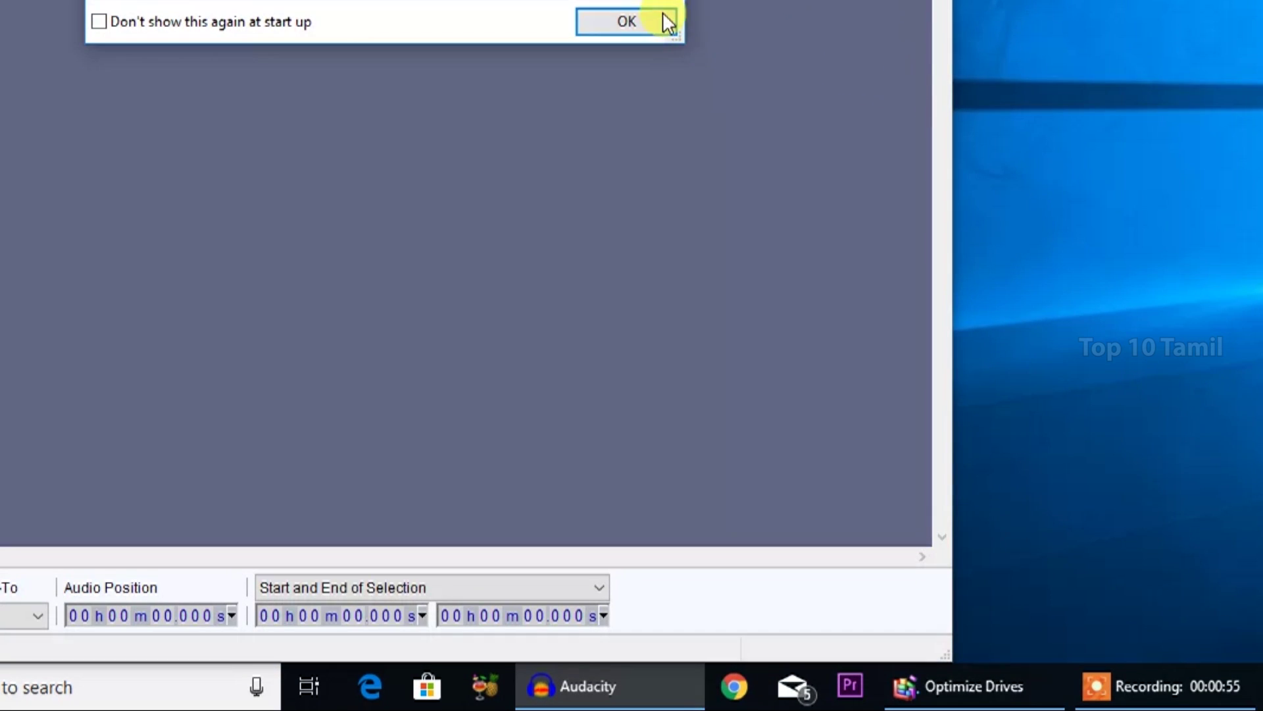
Step: Dismiss Audacity's startup notice and close the Audacity window
left_click(662, 18)
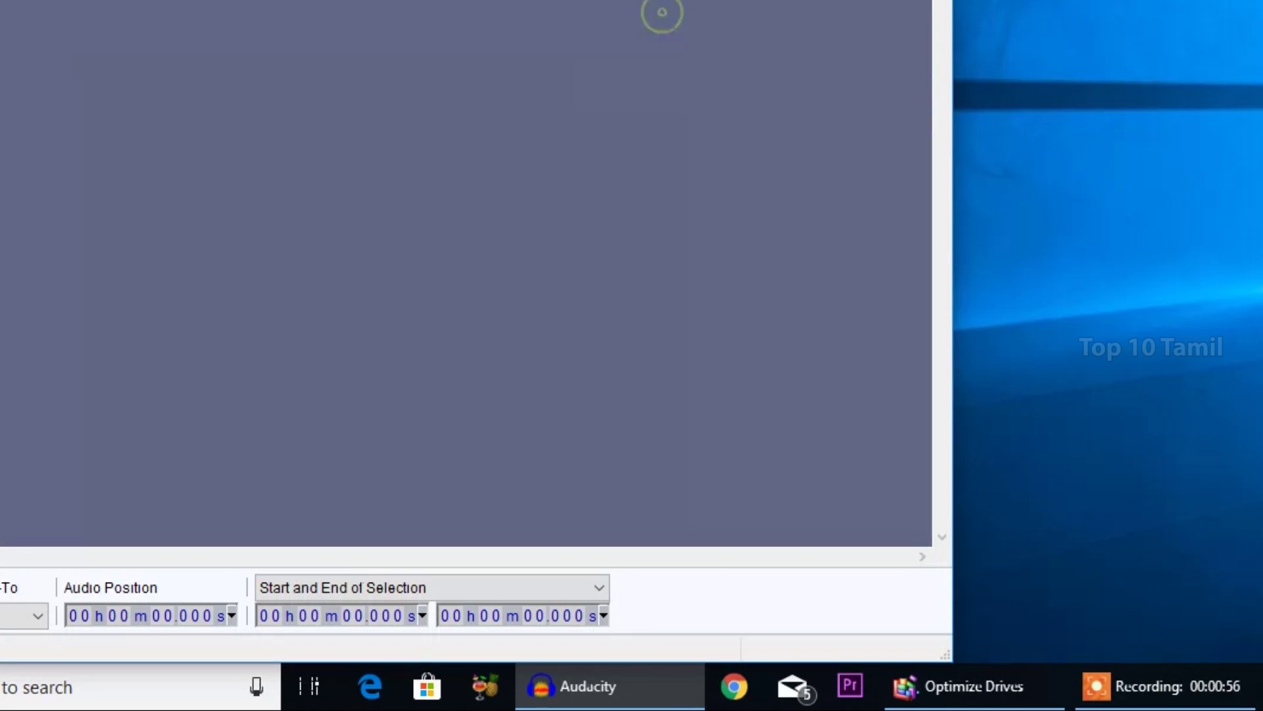
left_click(821, 322)
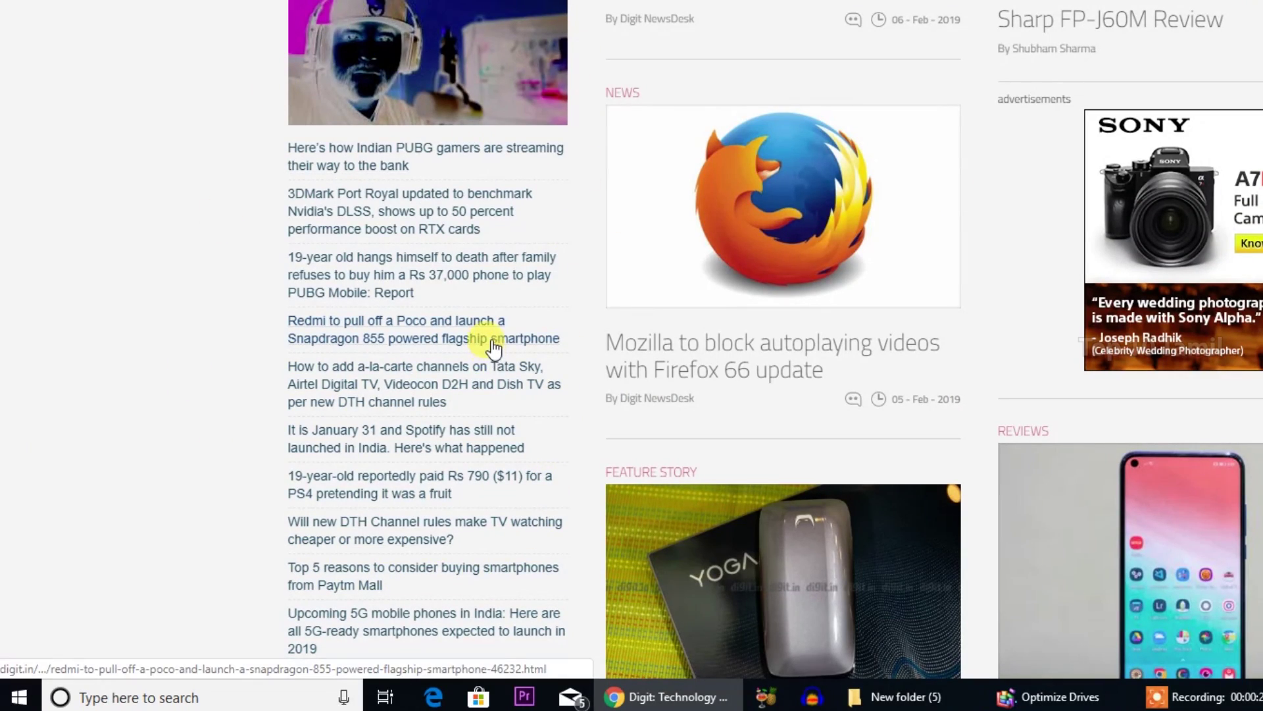
Step: Start Snipping Tool via search 'sn' and snip the MOST POPULAR news column
left_click(123, 700)
type("sn")
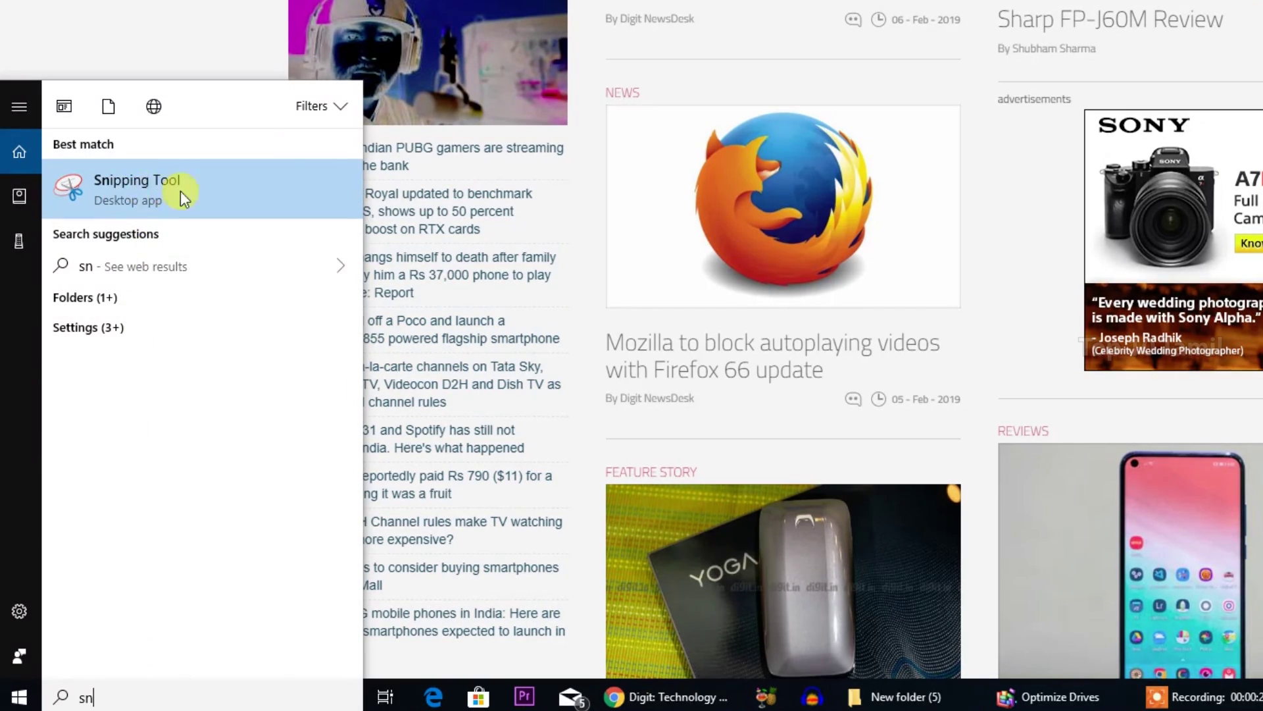
left_click(181, 198)
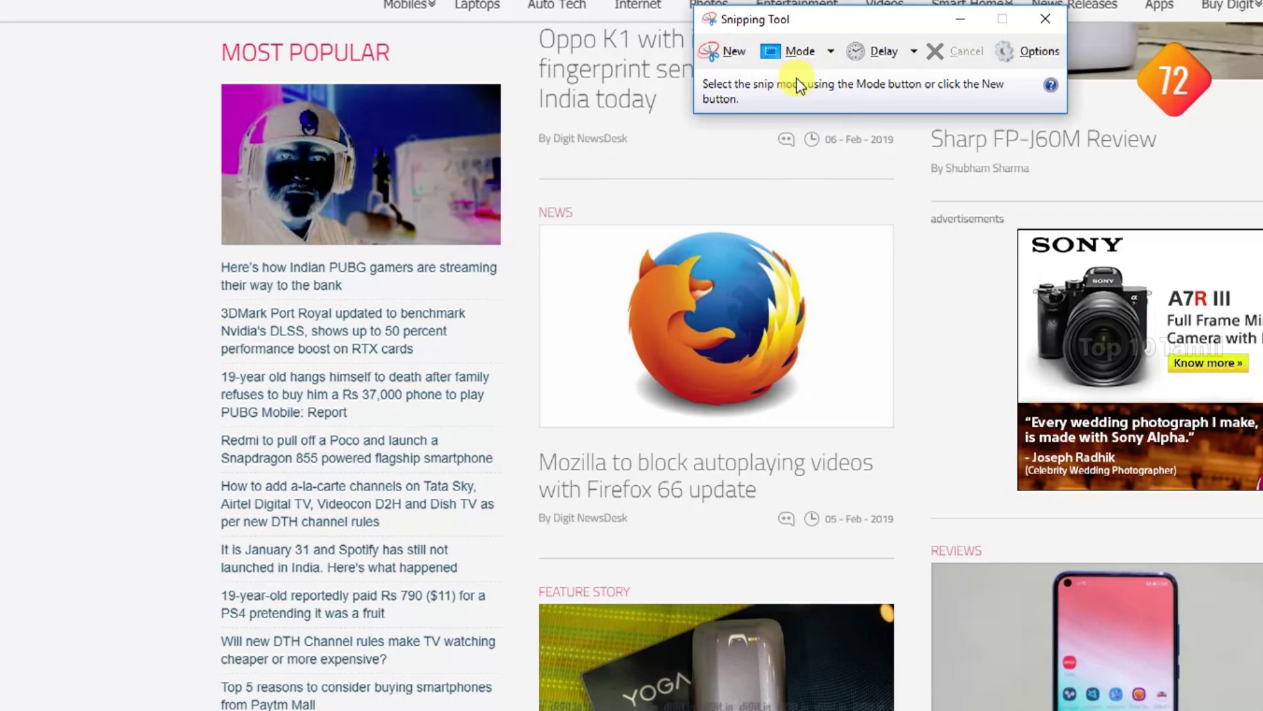
left_click(740, 53)
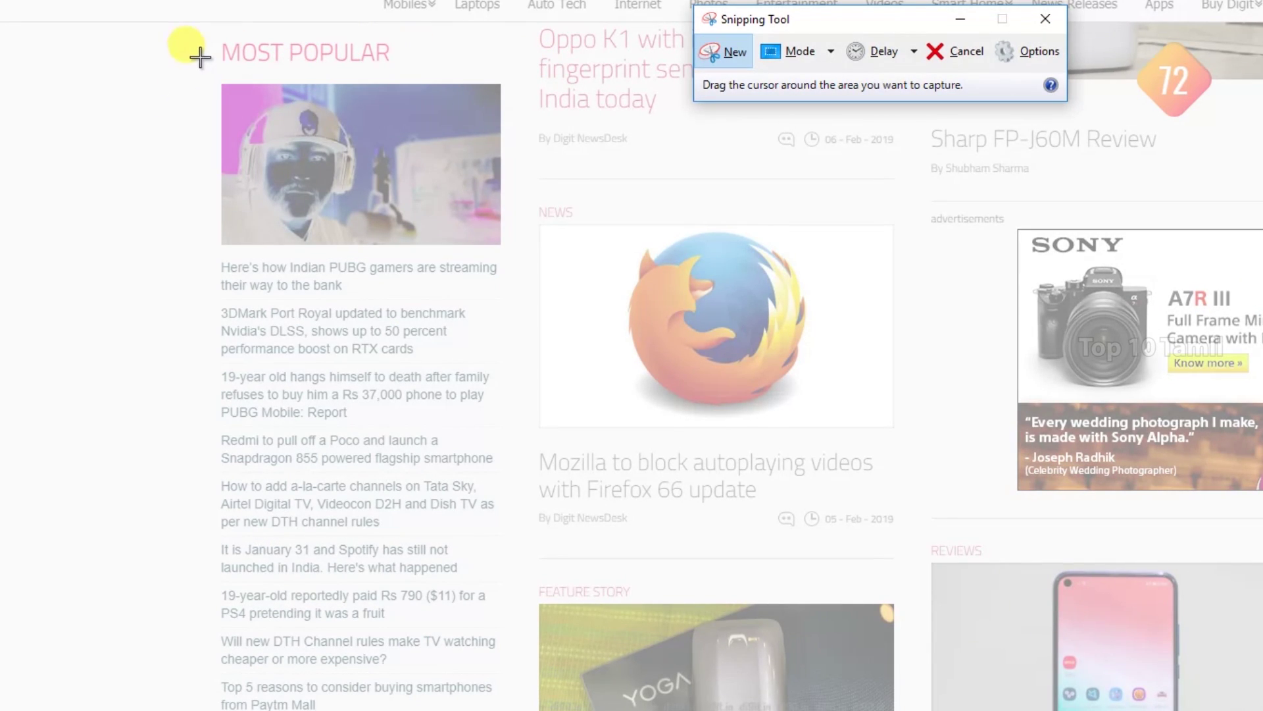
left_click_drag(213, 76, 524, 710)
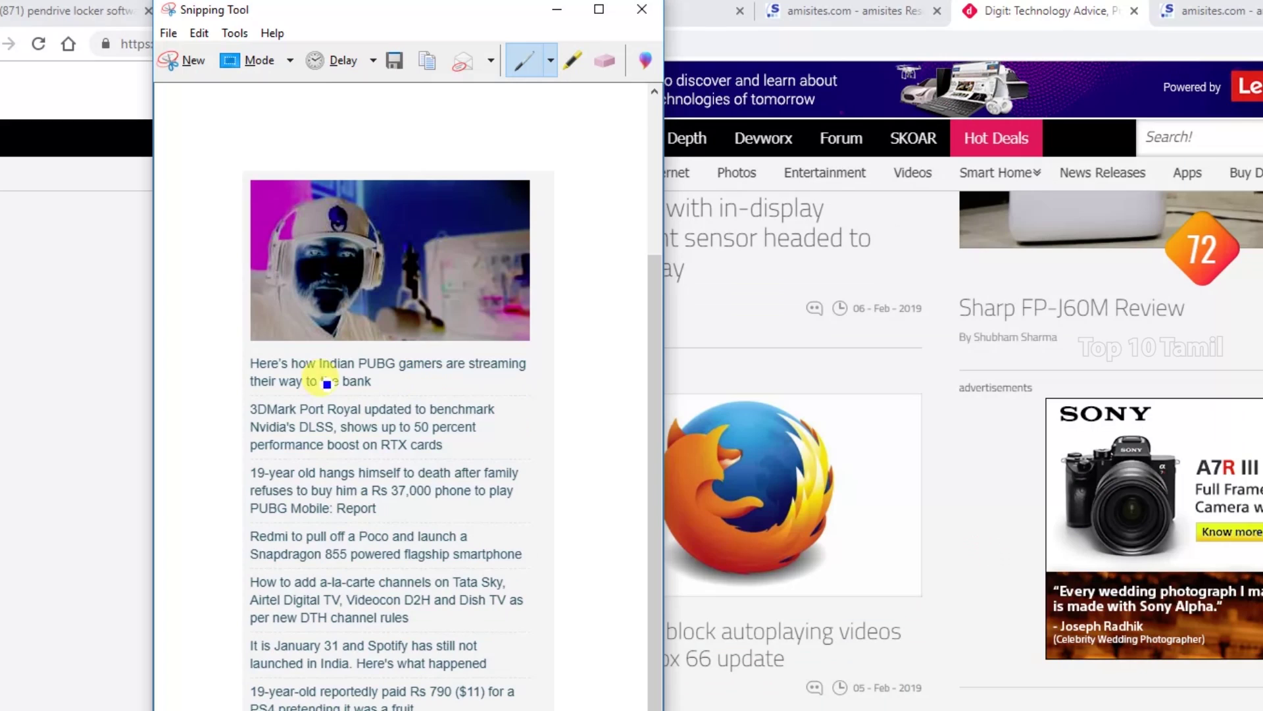
Step: Save the snip to the Desktop as JPEG 'Capture 1' and close Snipping Tool
left_click(395, 63)
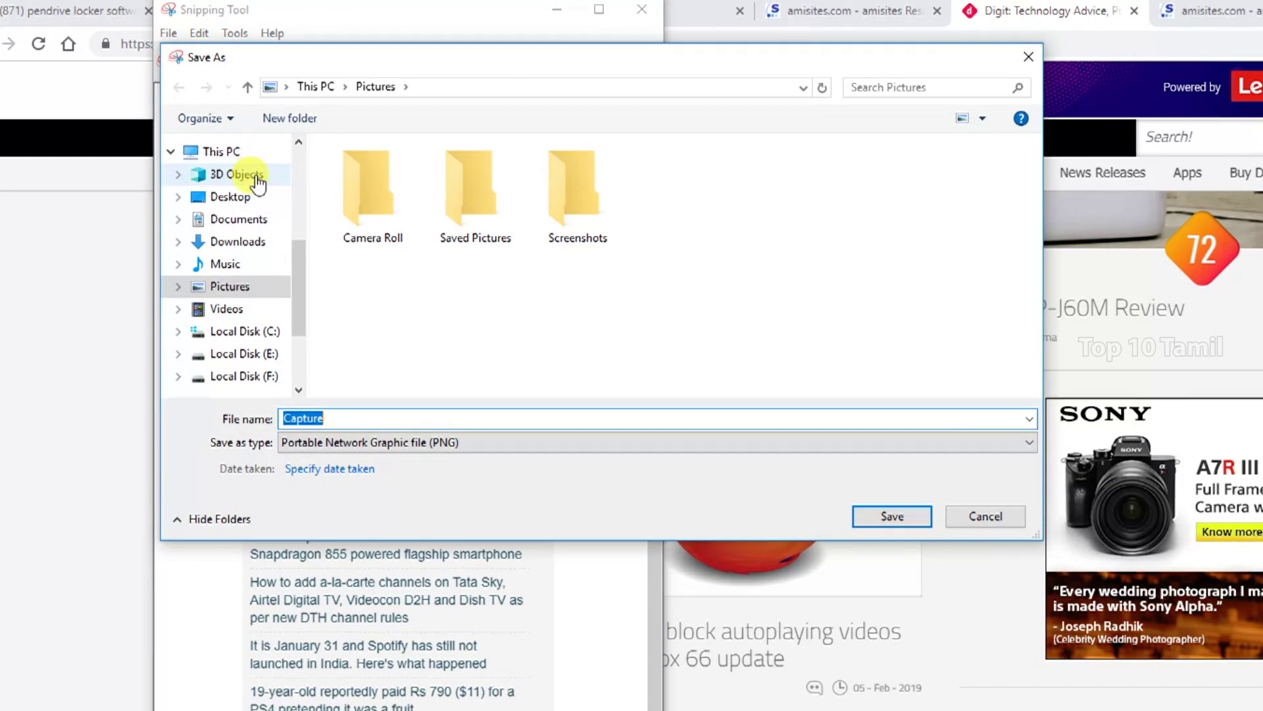
left_click(231, 196)
left_click(357, 441)
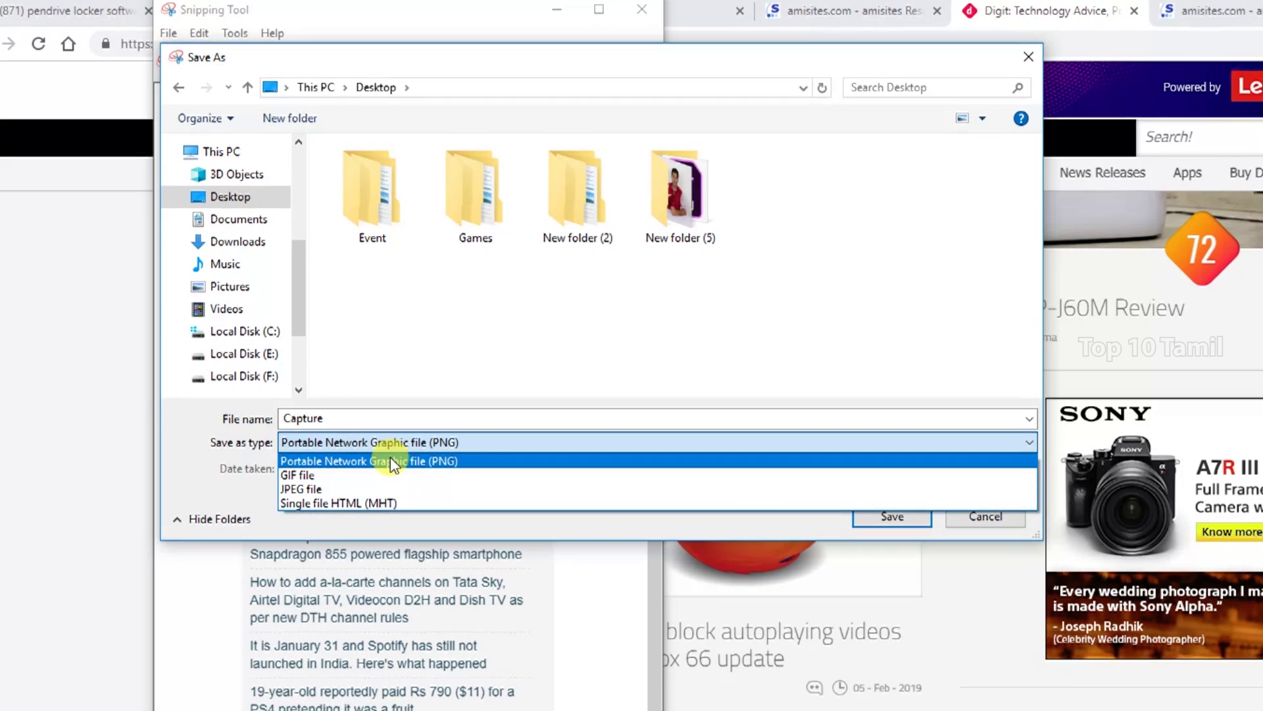
left_click(333, 489)
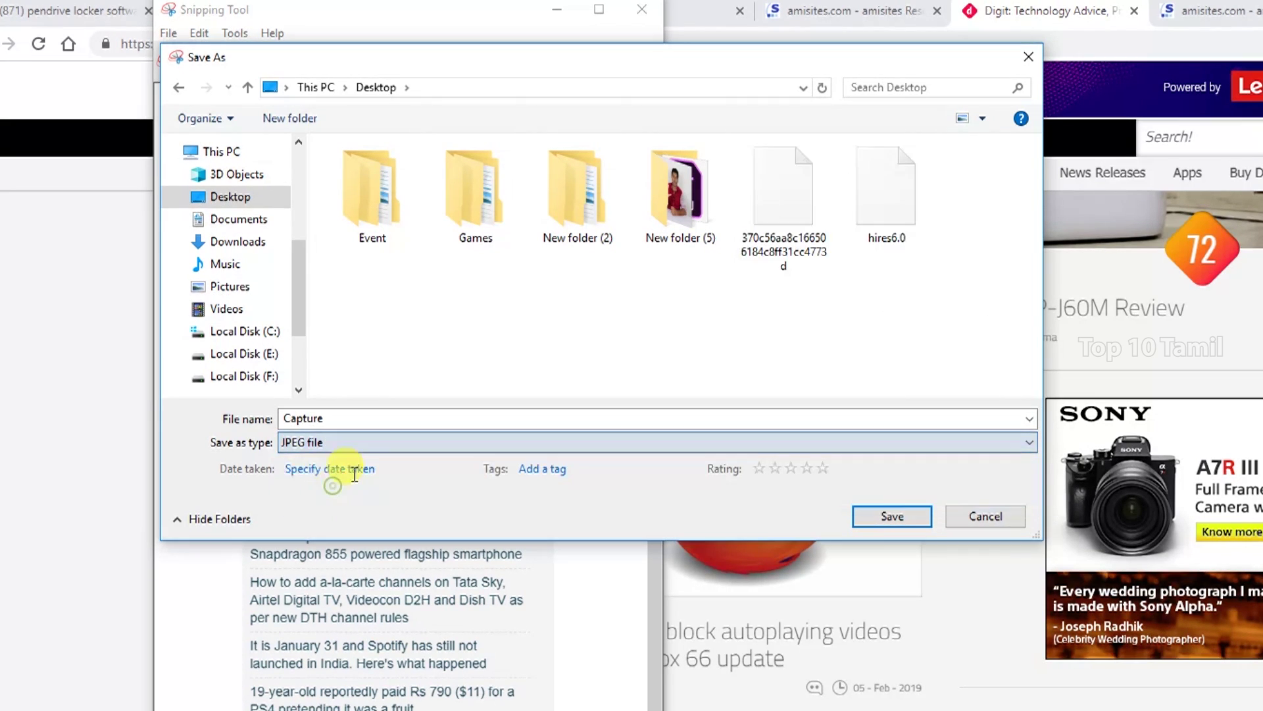
left_click(361, 421)
left_click(342, 418)
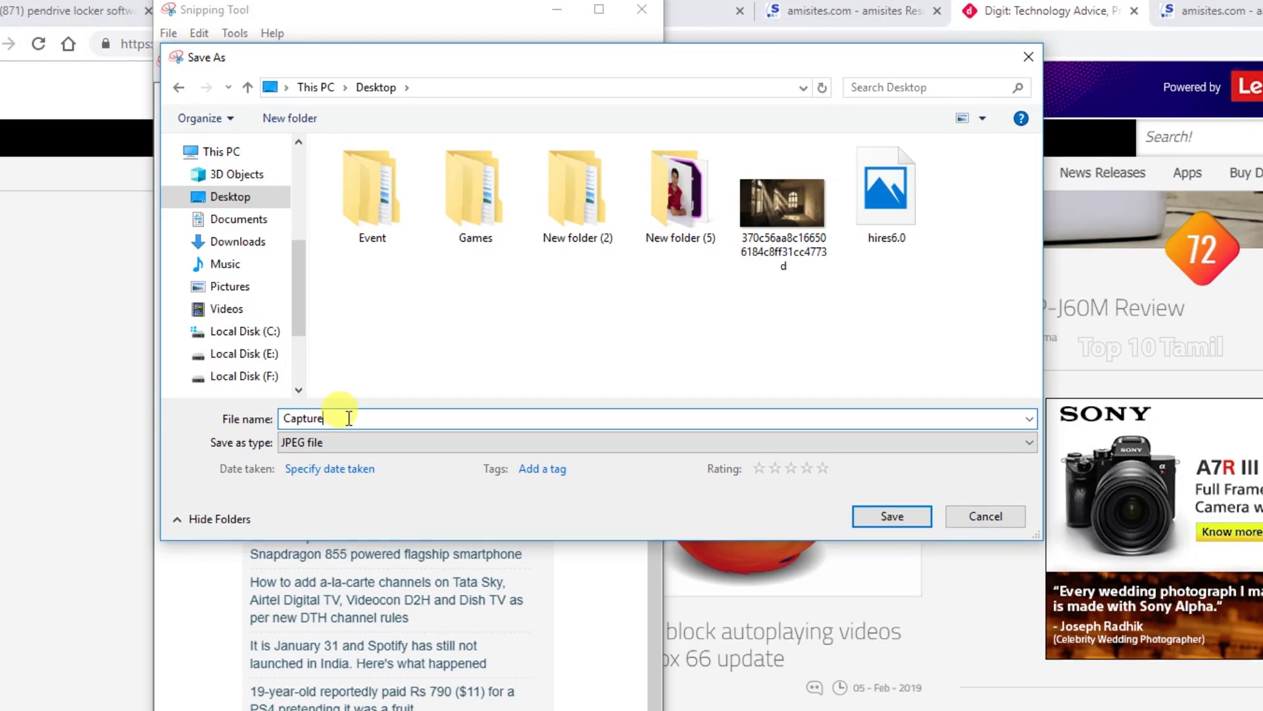
type("1")
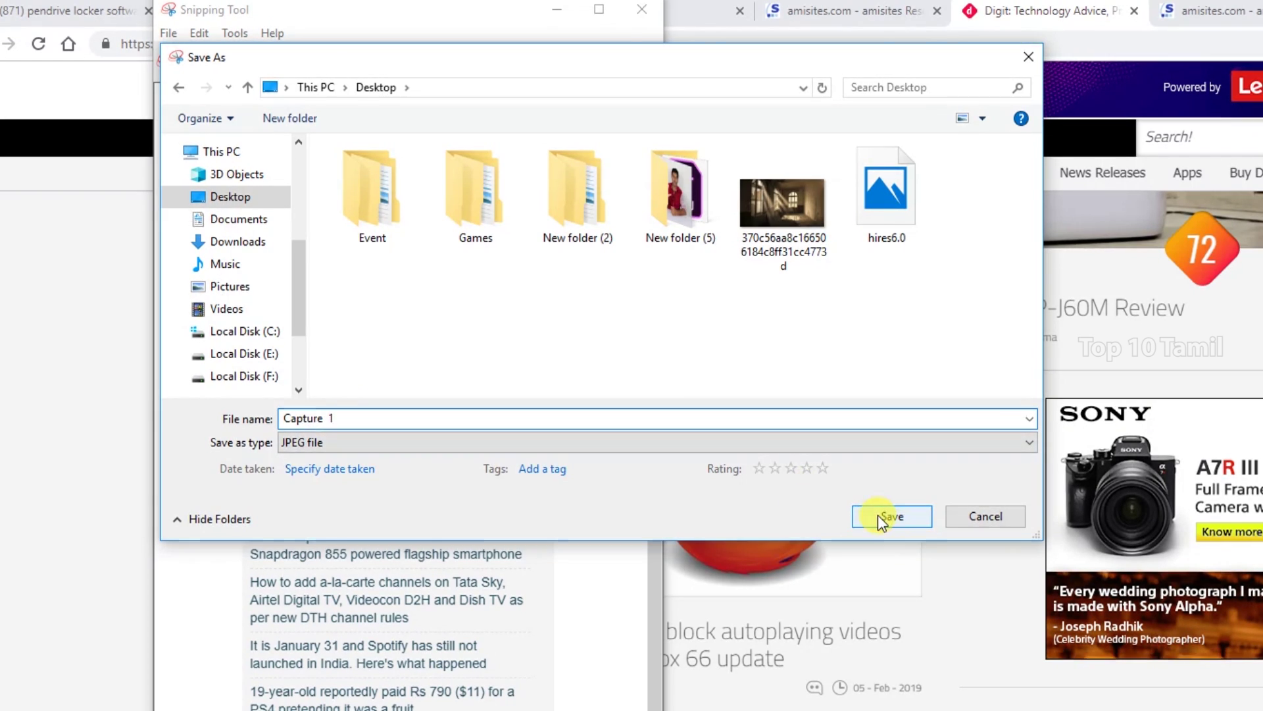
left_click(877, 514)
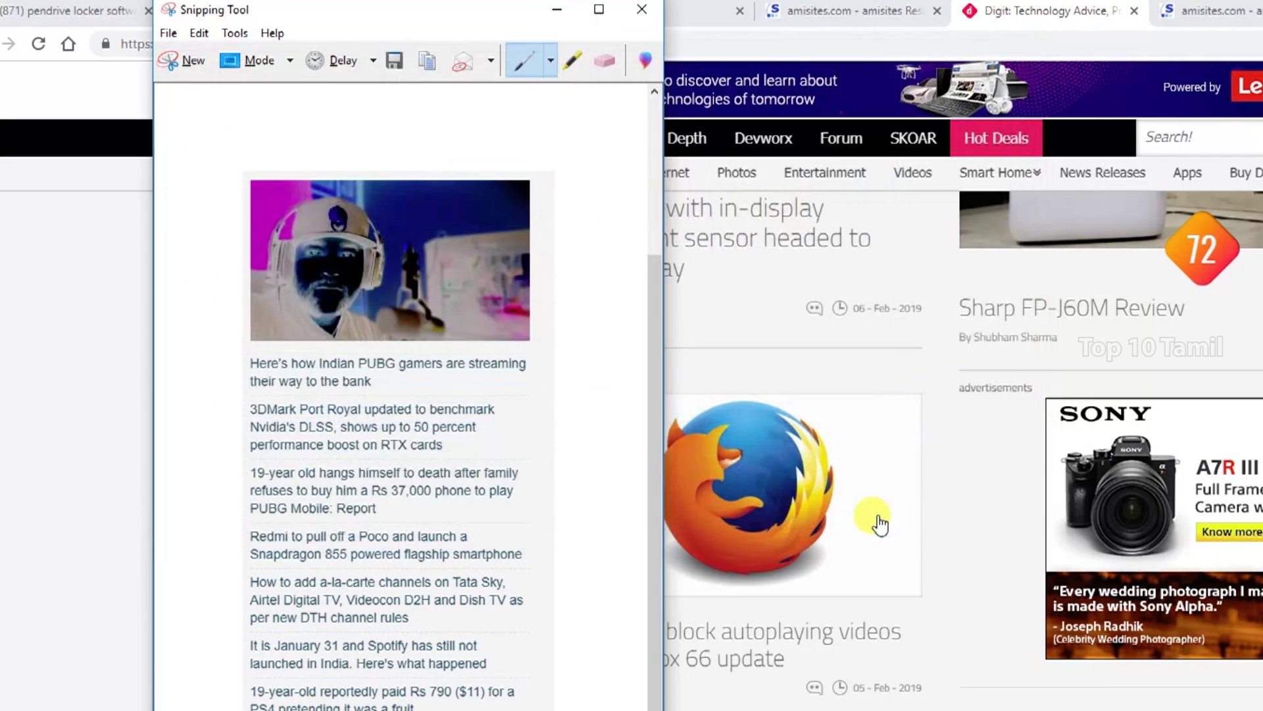
left_click(641, 9)
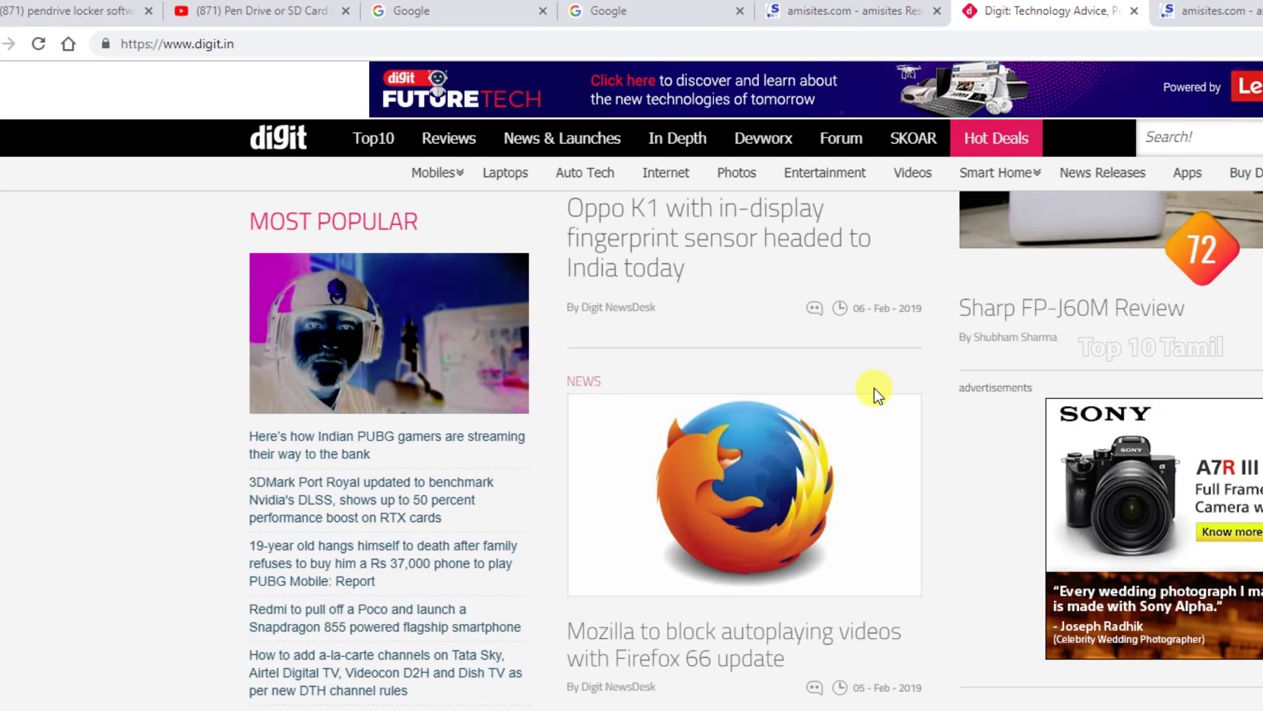
Step: Show the desktop and open the Capture 1 image from its right-click menu
key("super+d")
right_click(160, 205)
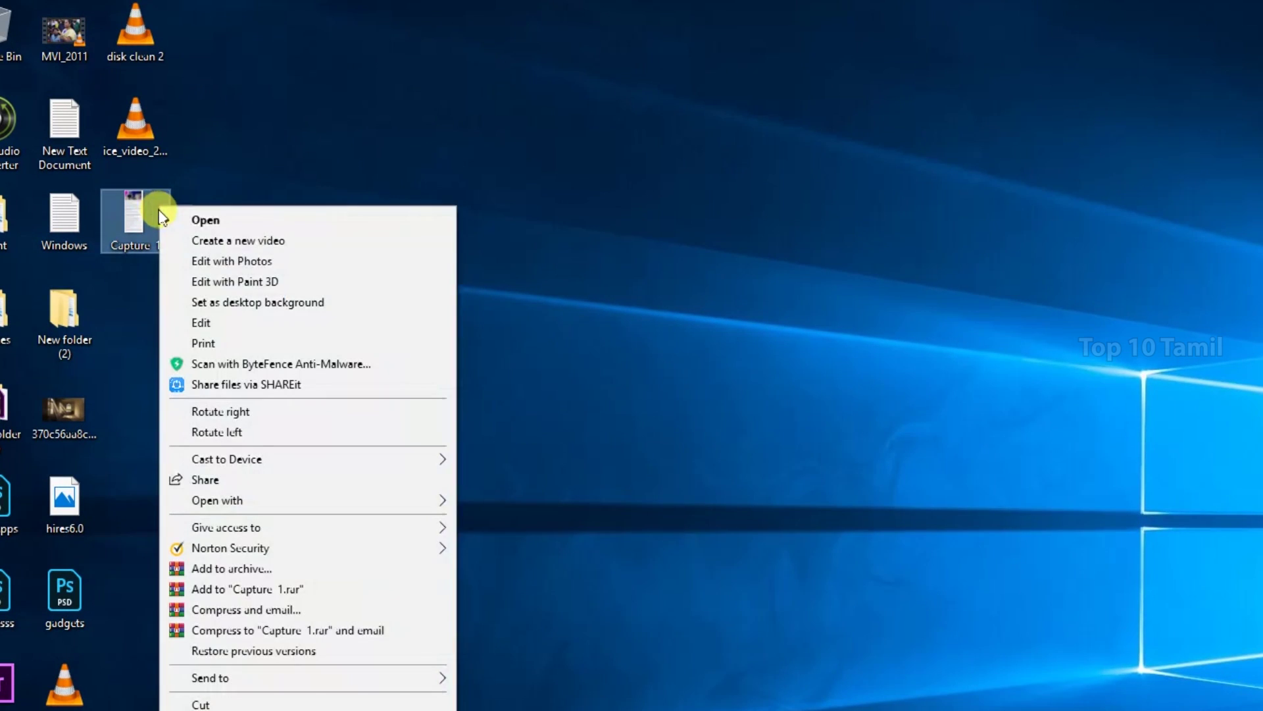
left_click(206, 219)
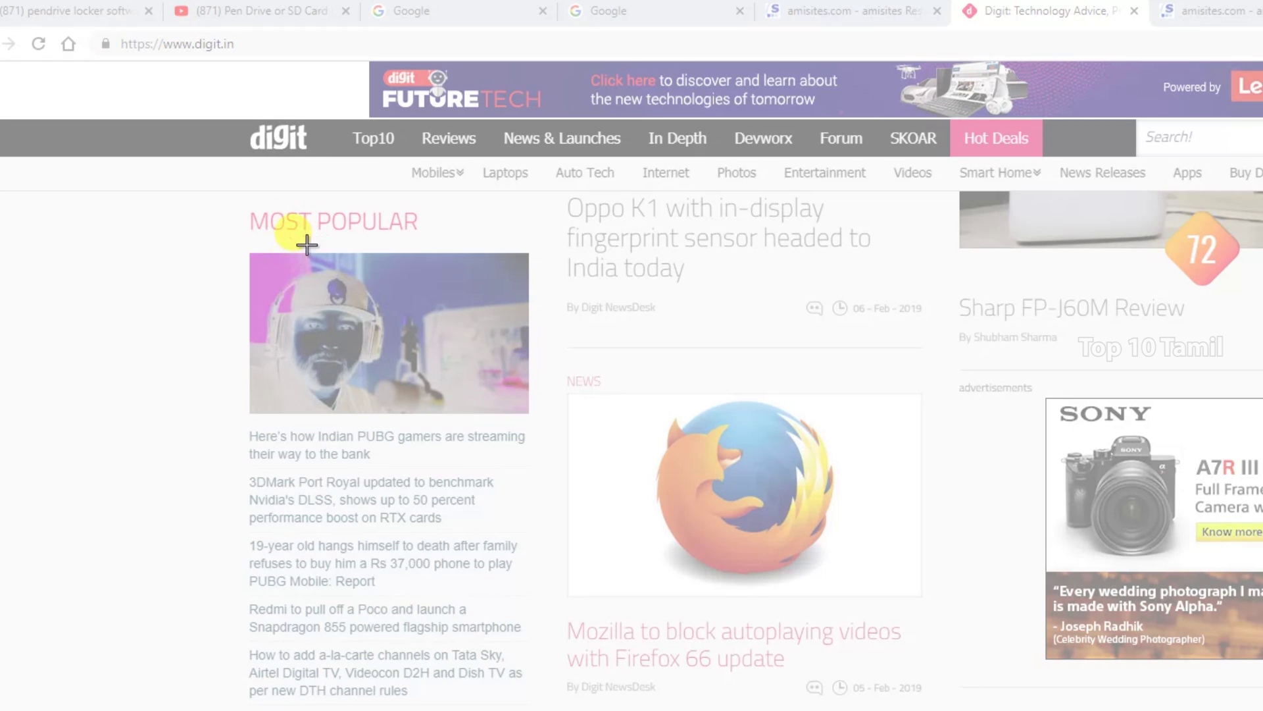
Step: Snip the MOST POPULAR column, paste it into Paint and crop the canvas to it
left_click_drag(235, 207, 531, 710)
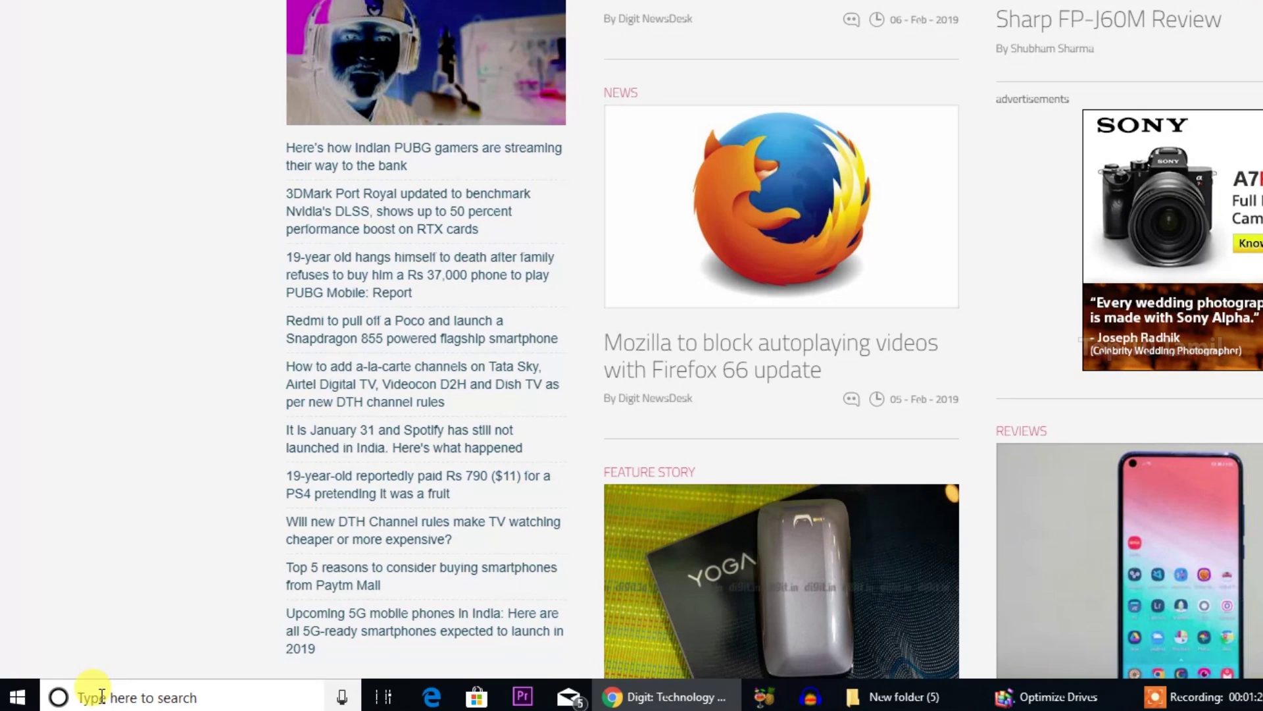
left_click(99, 698)
type("p")
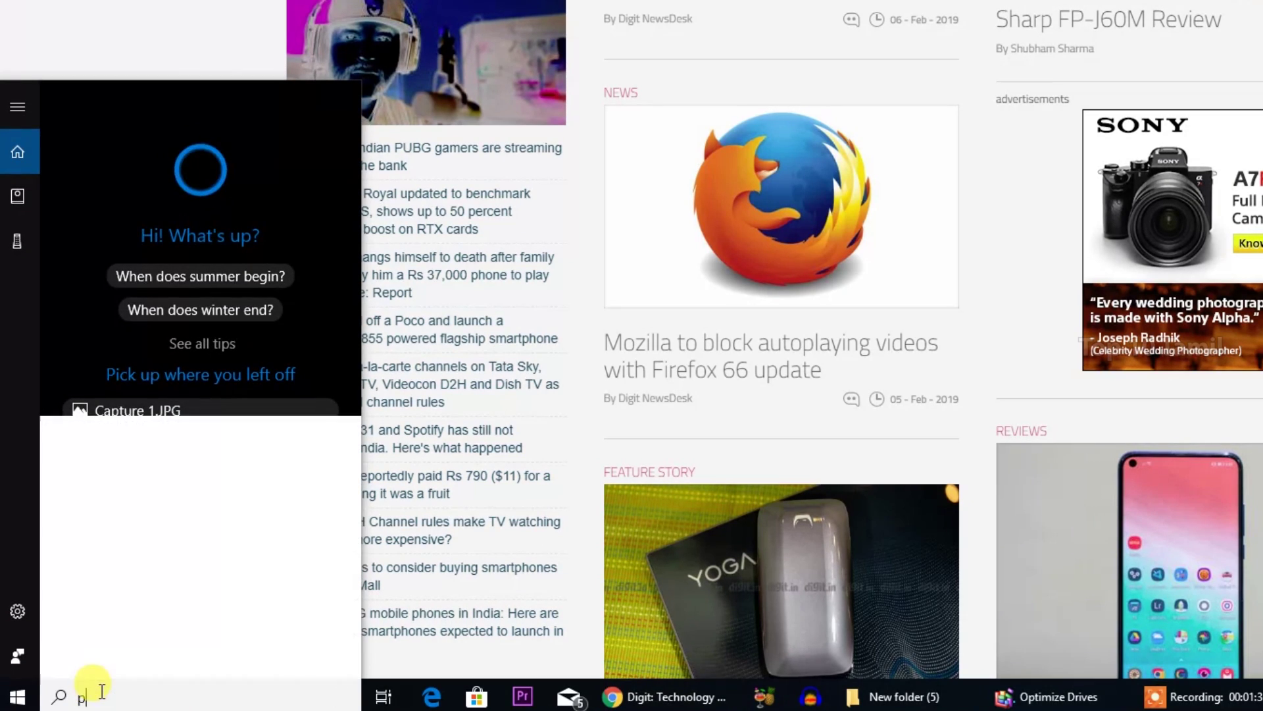
left_click(219, 206)
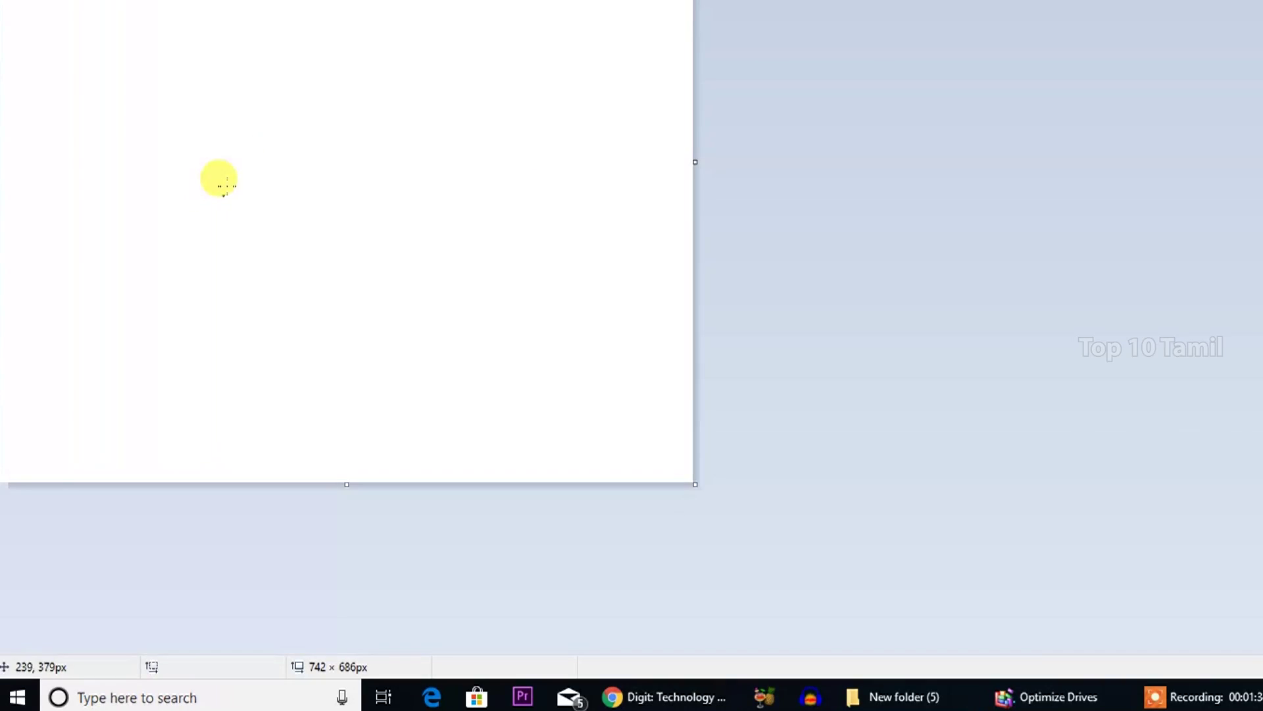
key("ctrl+v")
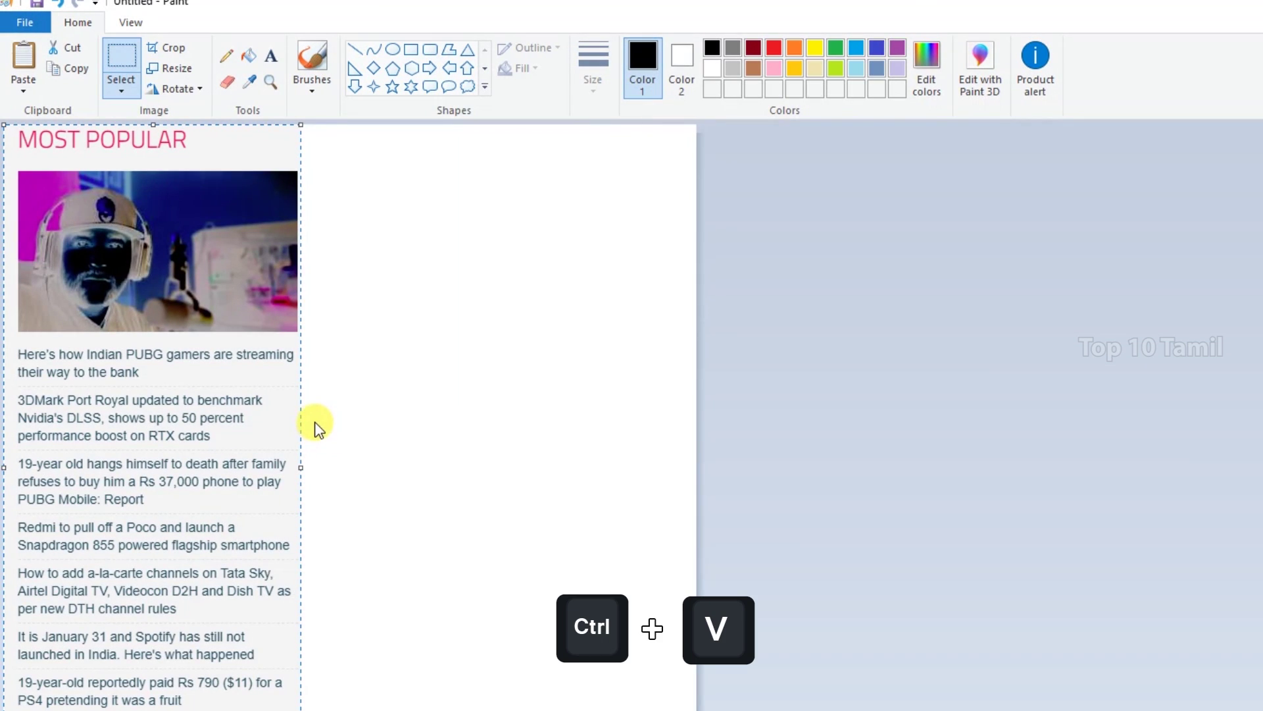
left_click(170, 49)
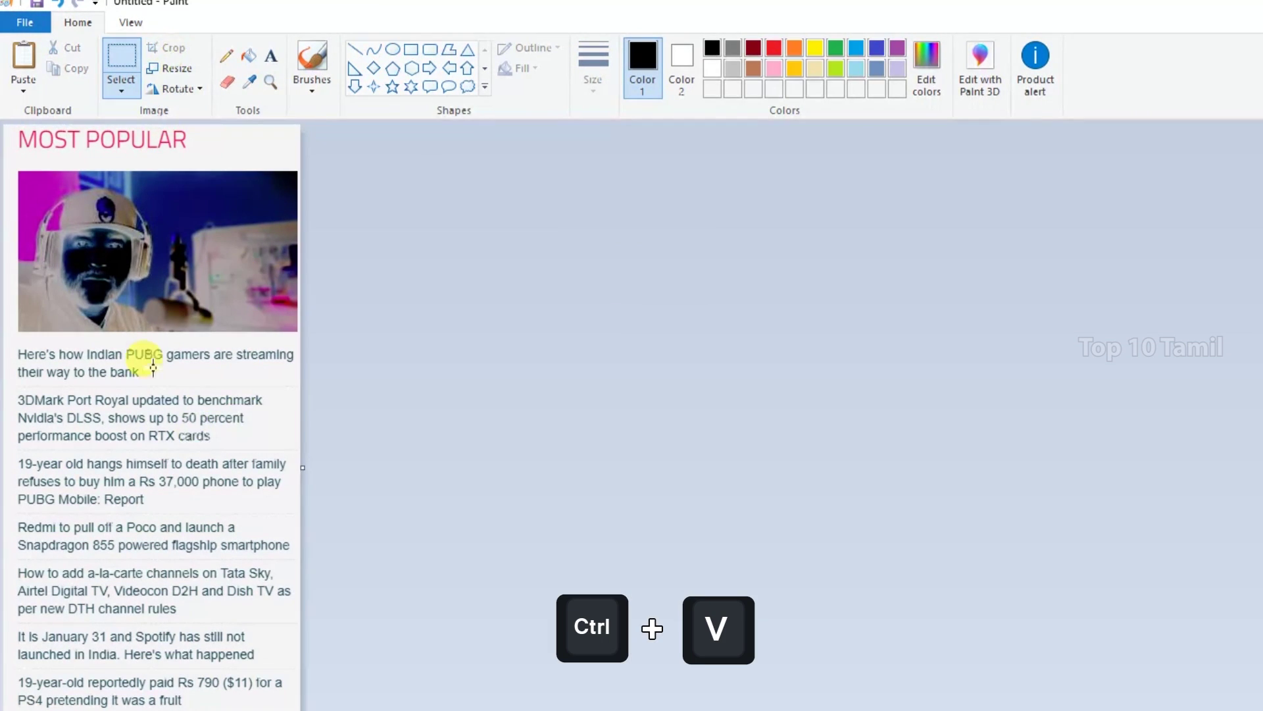
Step: Save the Paint picture as a new file on the Desktop
left_click(26, 25)
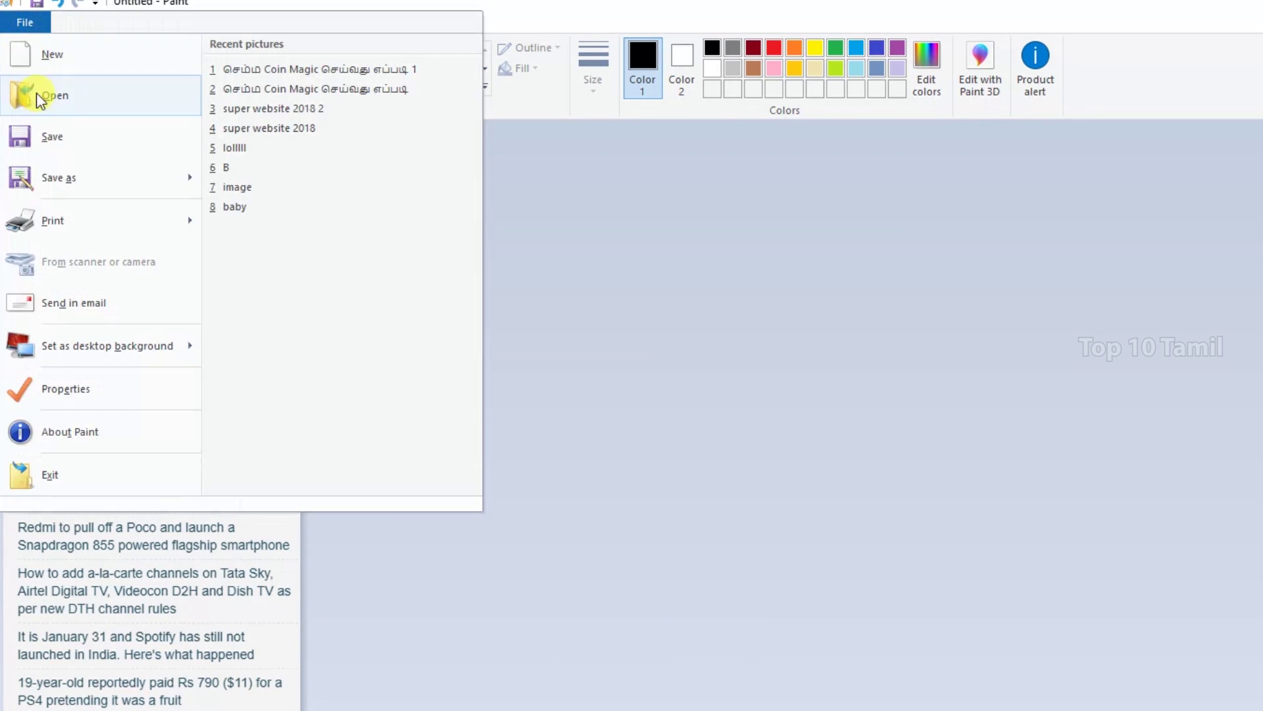
left_click(76, 183)
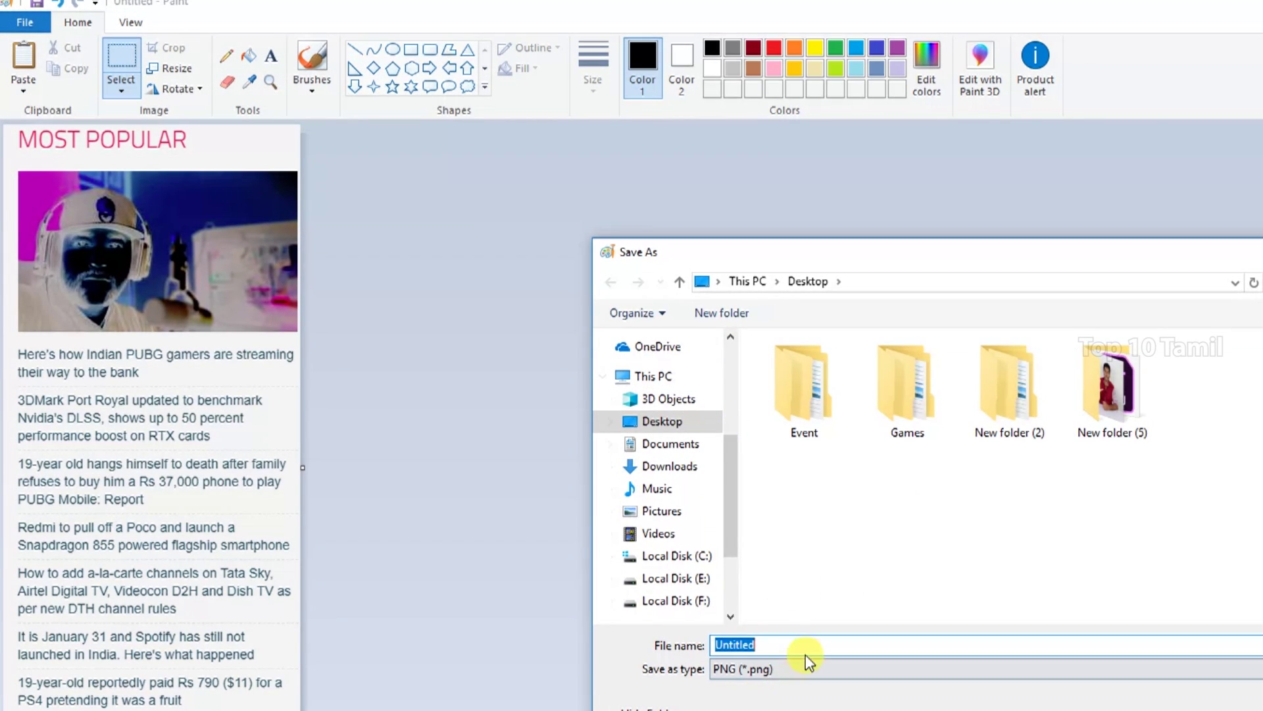
left_click(1232, 686)
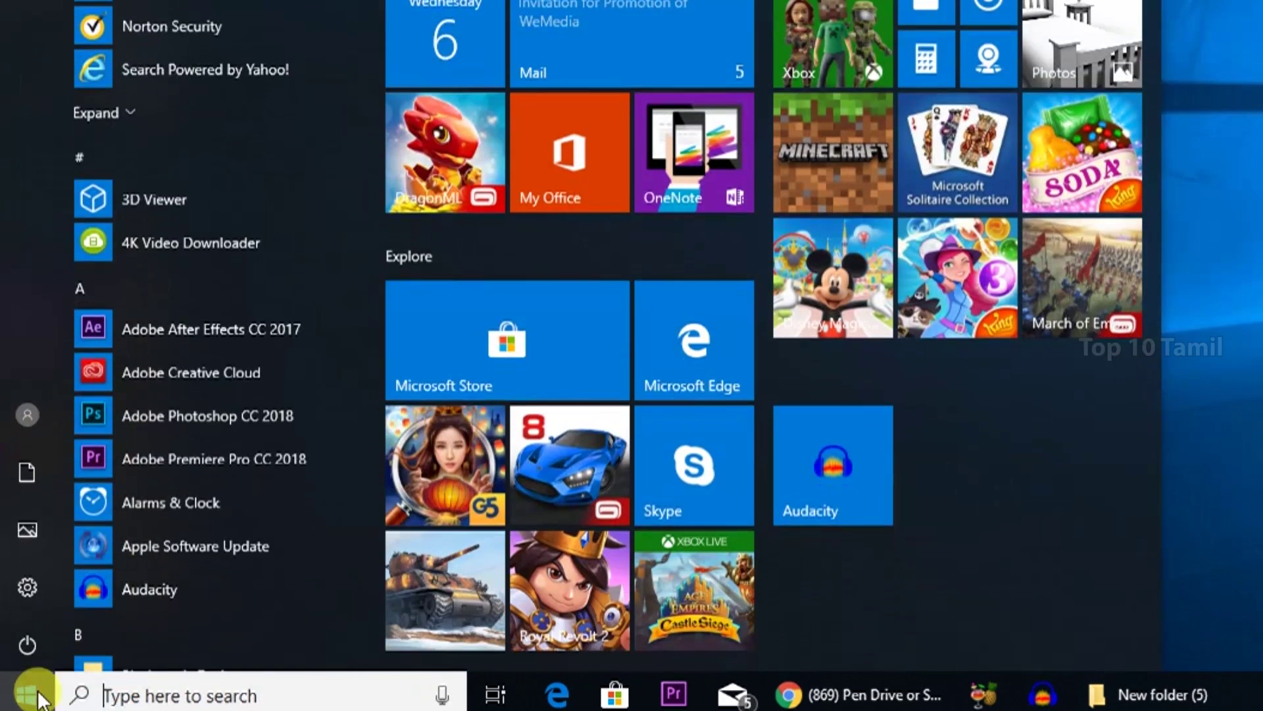
Step: Find 'defrag' in Settings and open Defragment and optimize drives
left_click(29, 586)
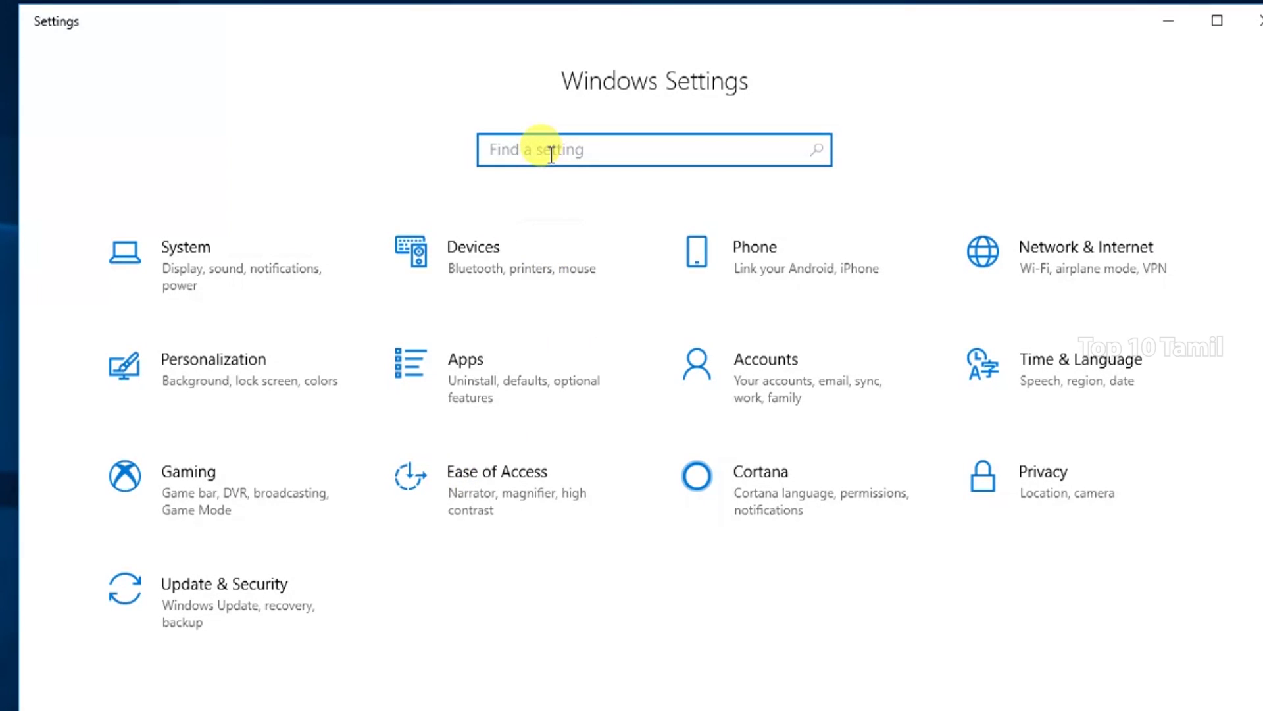
left_click(551, 153)
type("def")
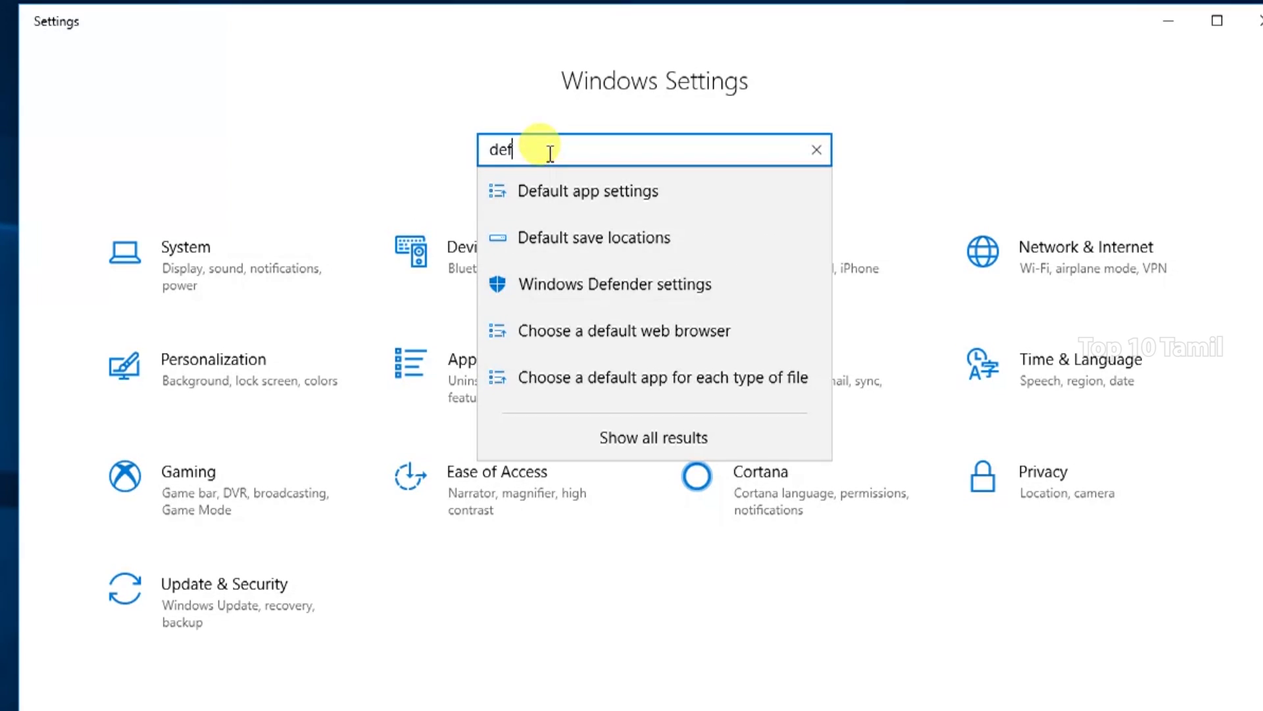
type("r")
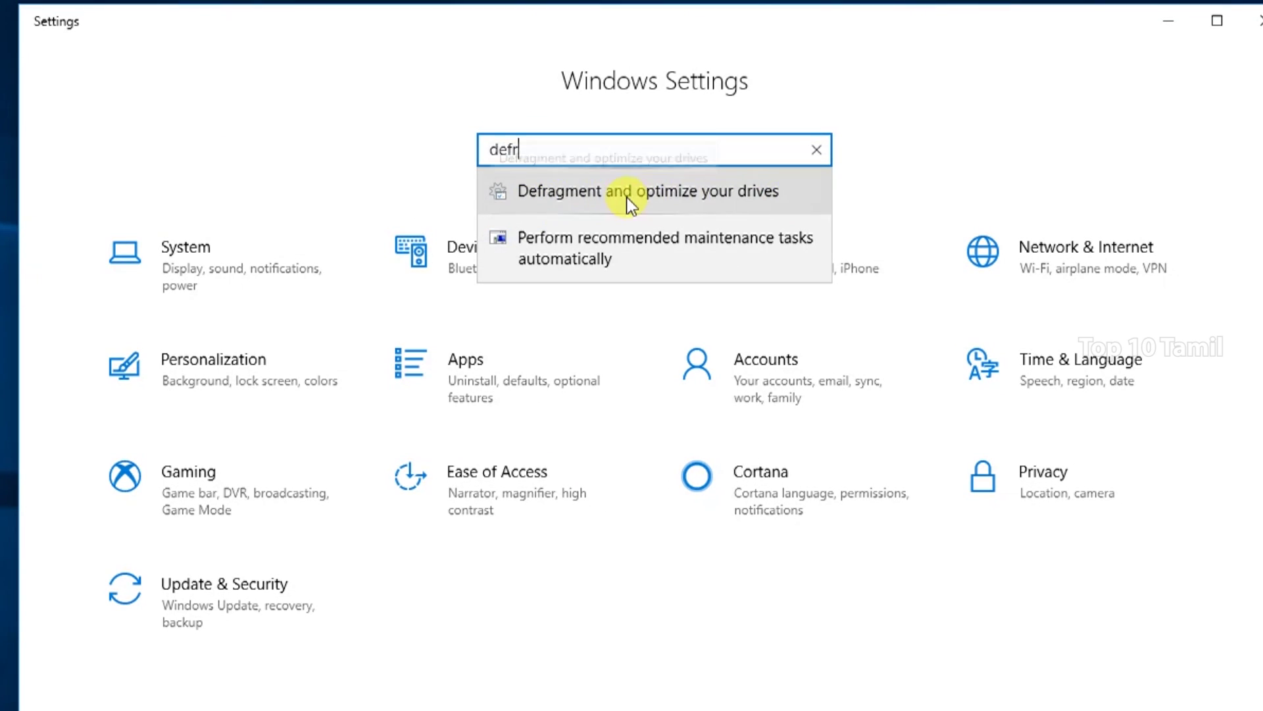
left_click(627, 197)
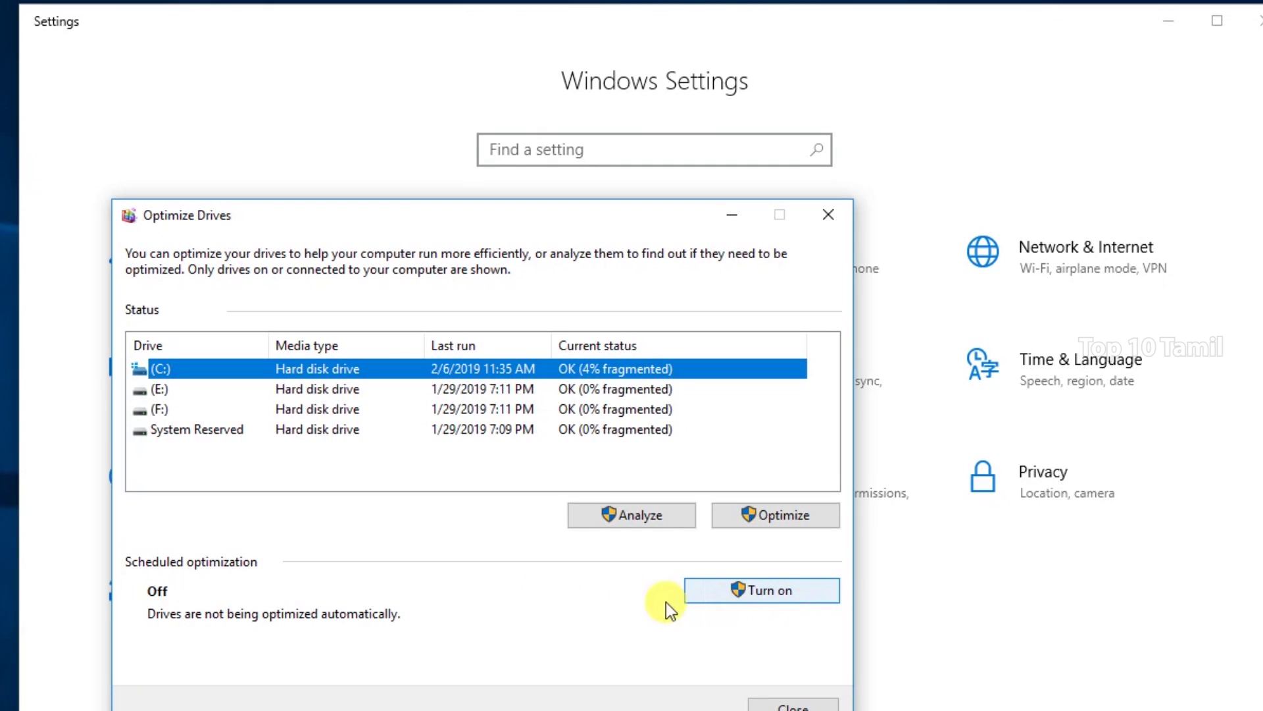
Step: Turn on scheduled optimization, running on a Weekly schedule
left_click(759, 598)
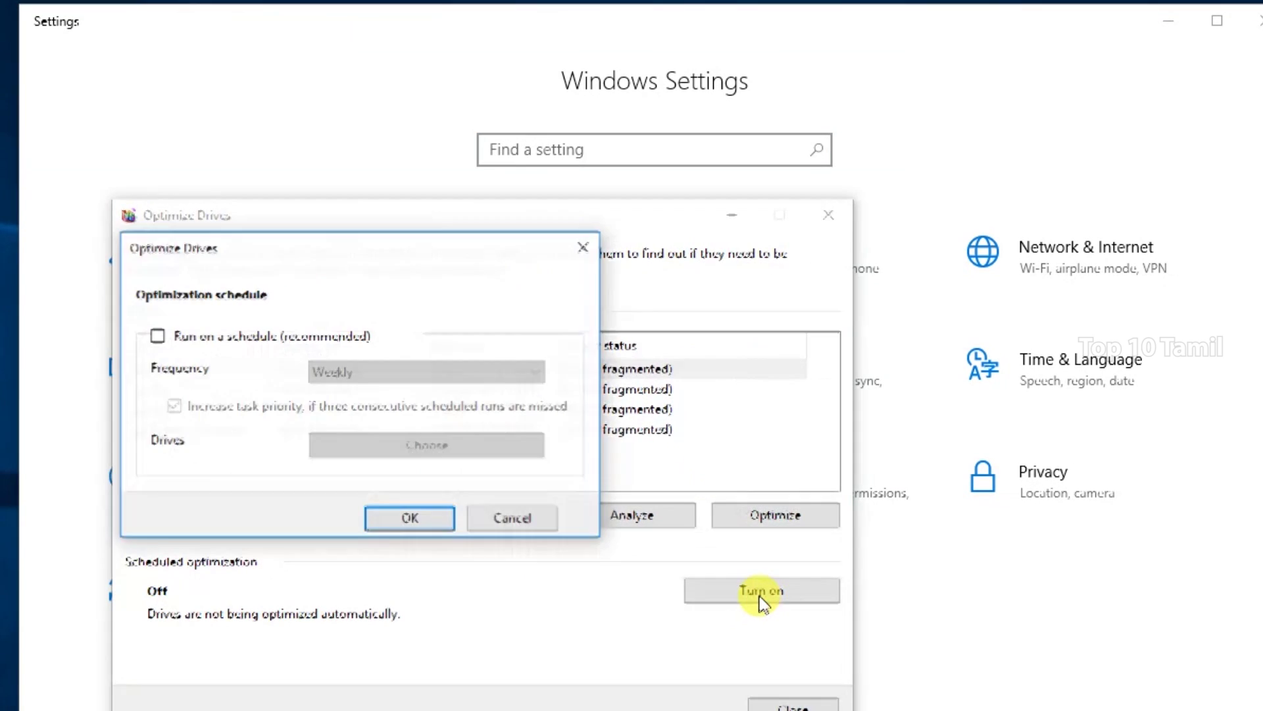
left_click(189, 338)
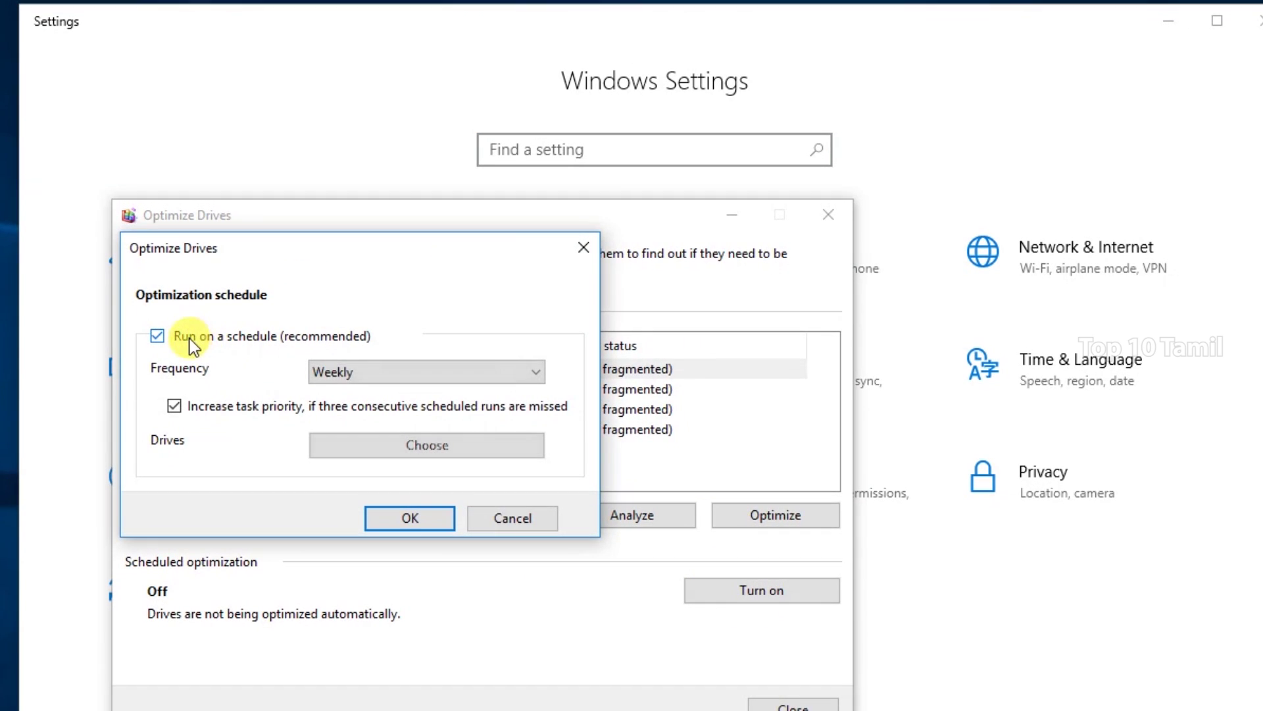
left_click(330, 362)
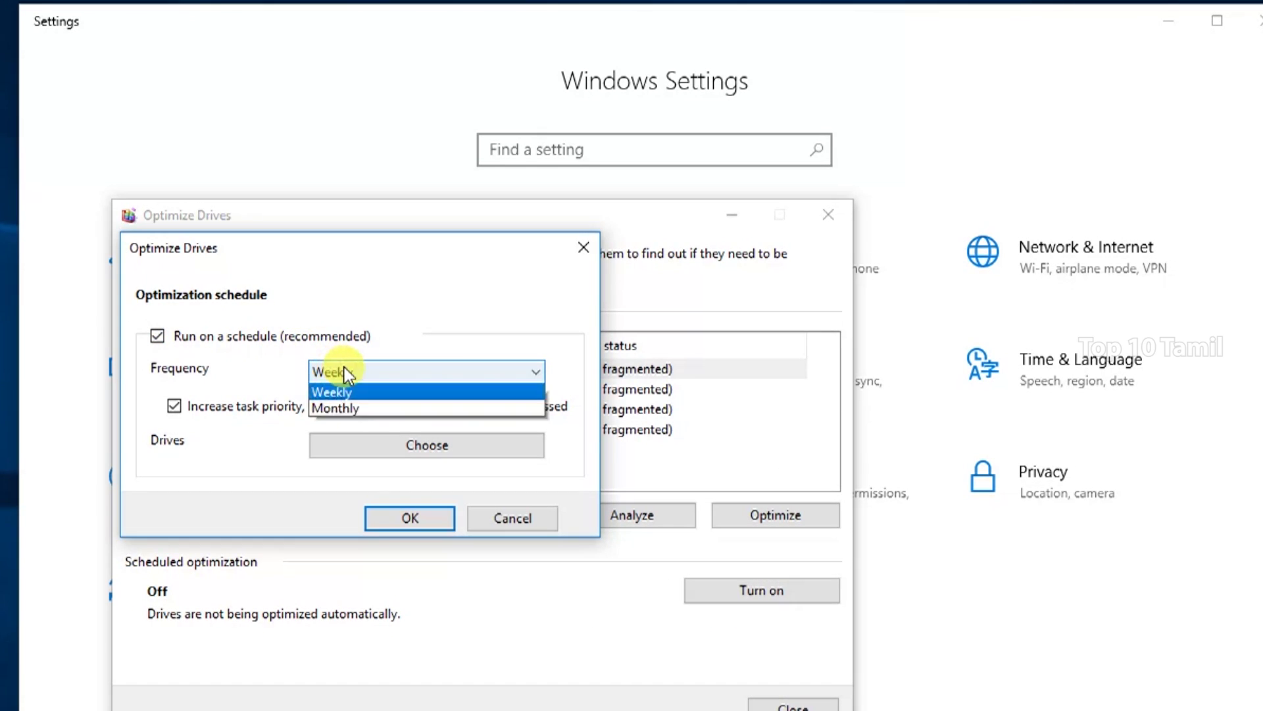
left_click(353, 413)
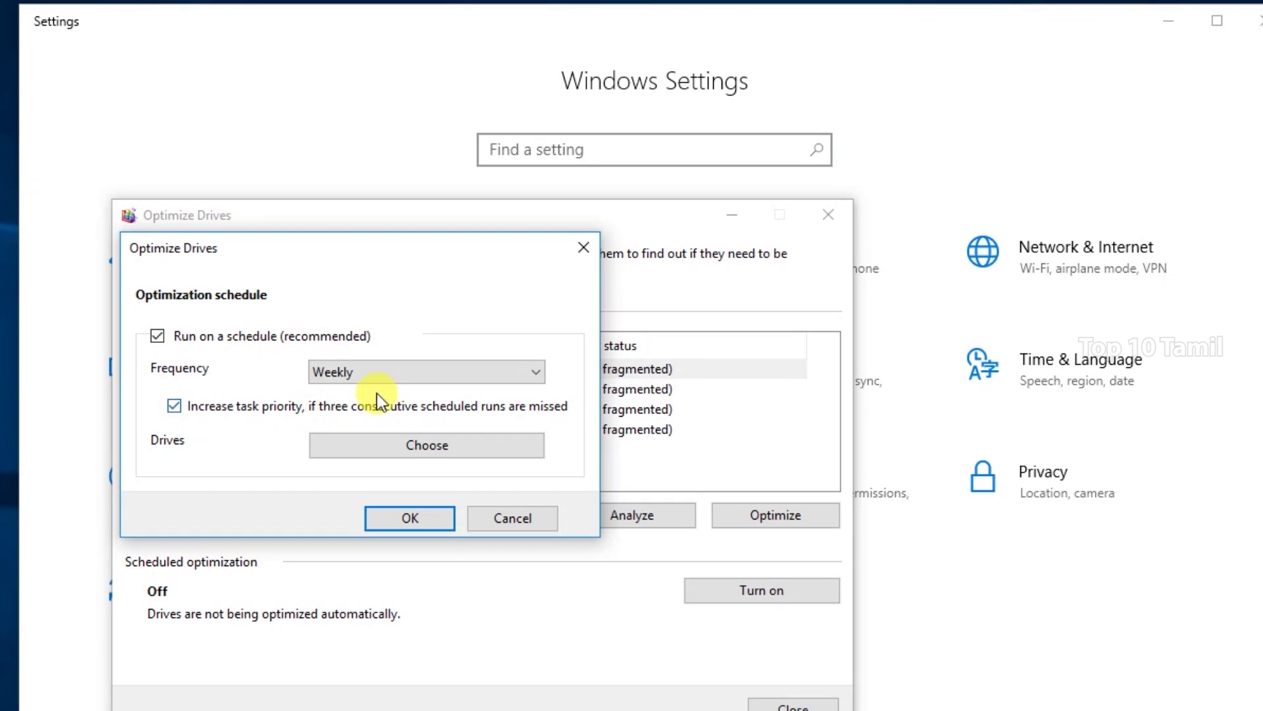
Step: Include drives C:, E: and F: in the weekly schedule and confirm it
left_click(402, 445)
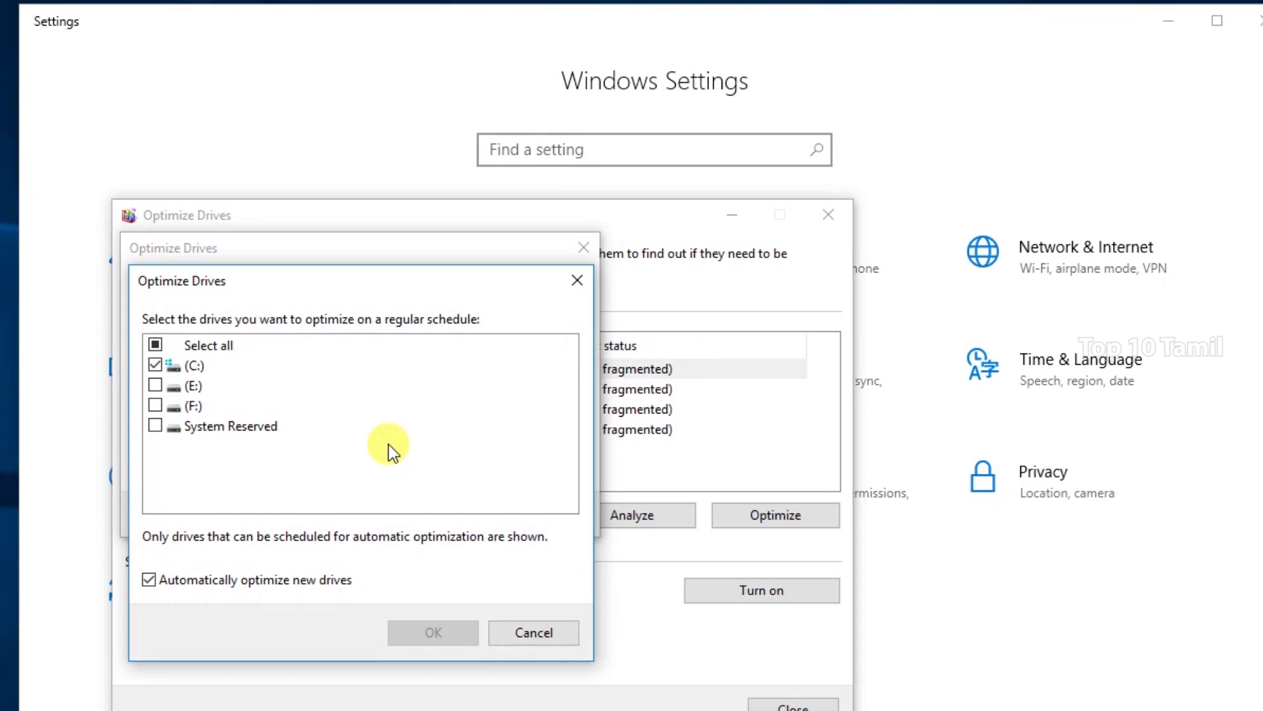
left_click(155, 386)
left_click(156, 405)
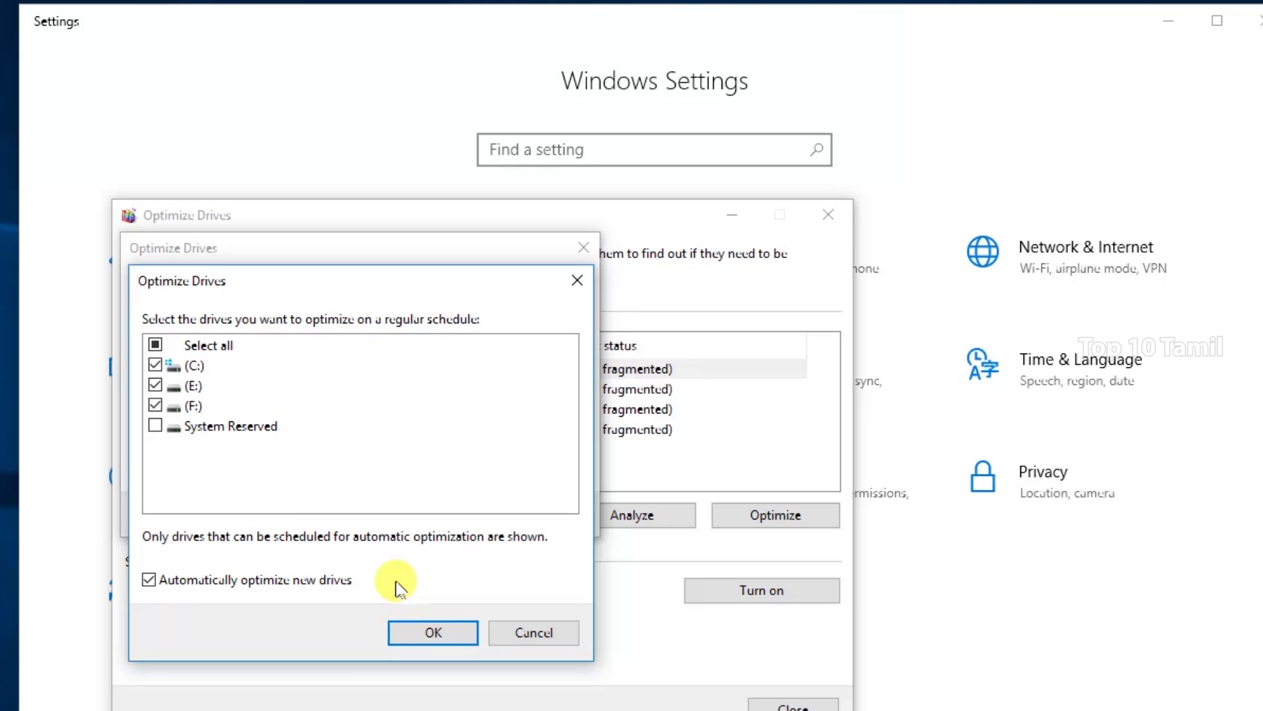
left_click(432, 632)
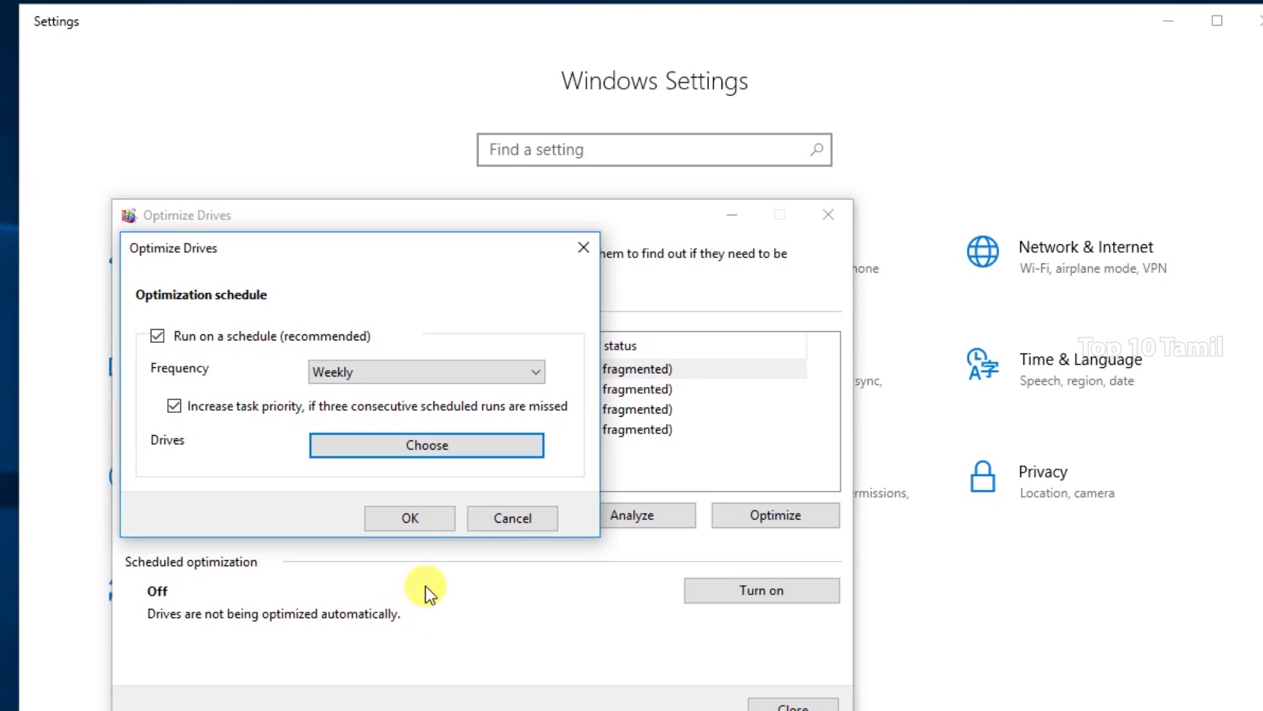
left_click(413, 516)
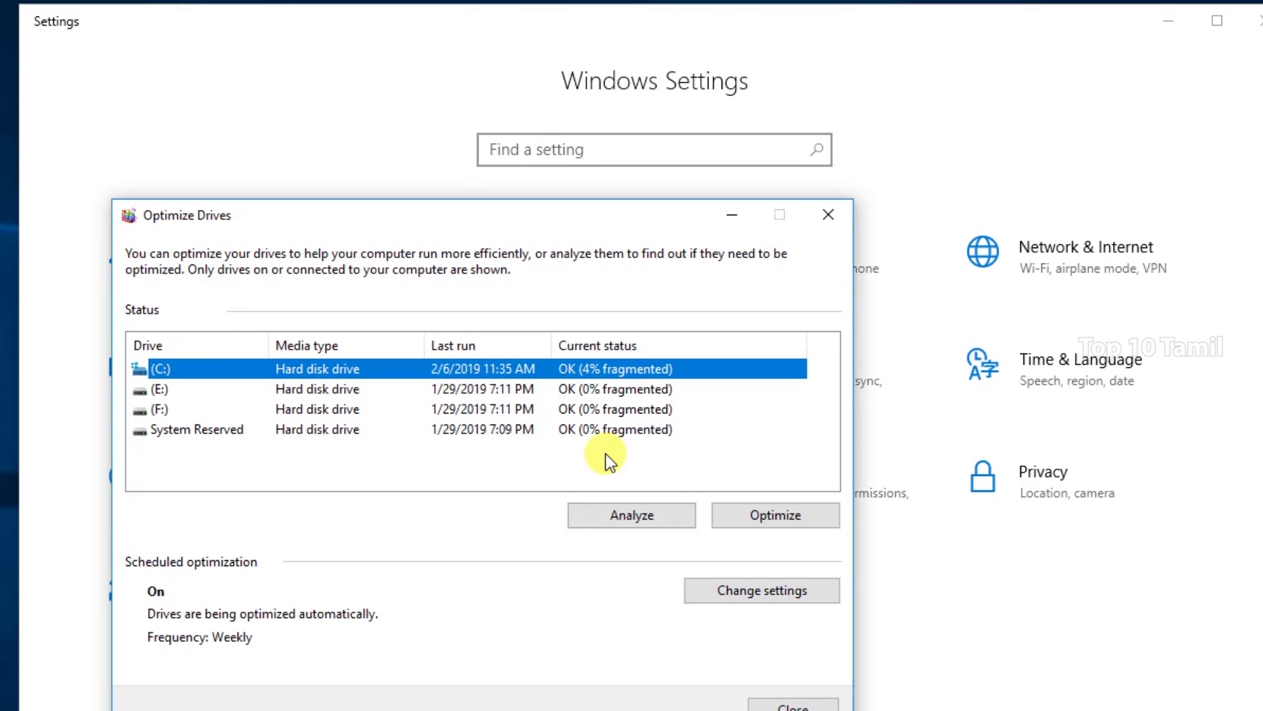
left_click(624, 391)
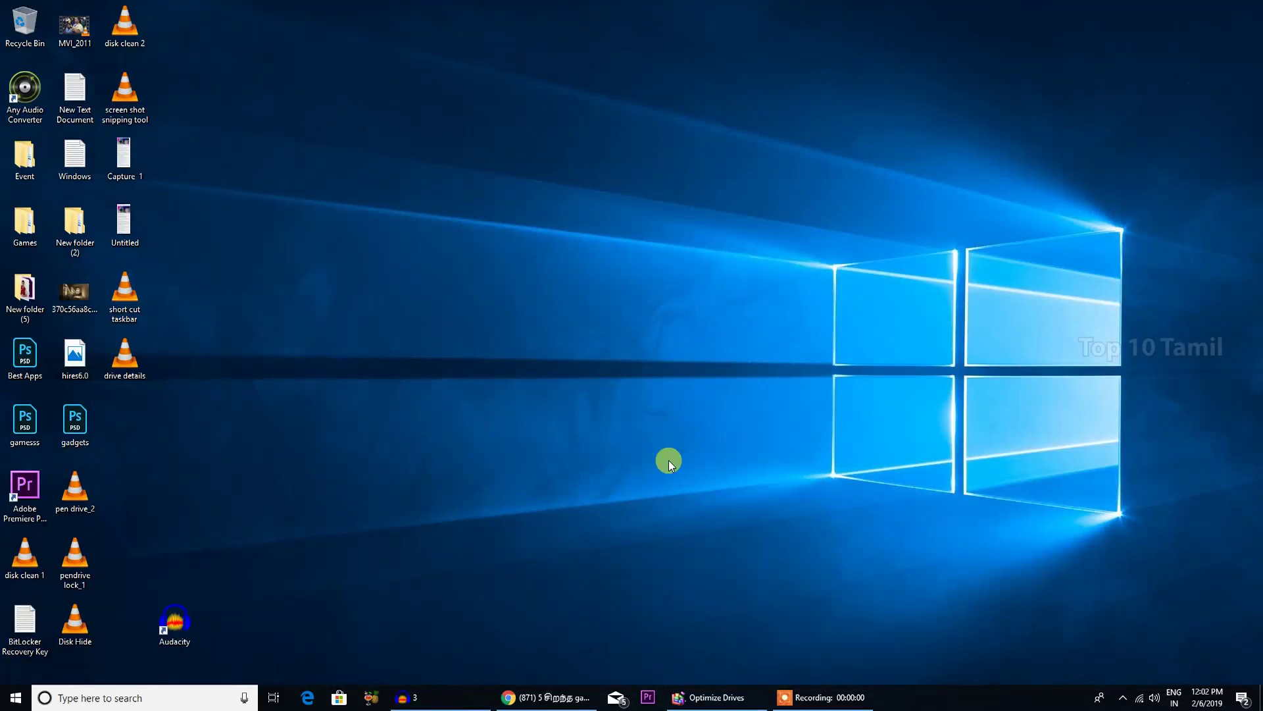
Step: Switch from Audacity to the YouTube page in Chrome, then bring Audacity back to front
left_click(444, 700)
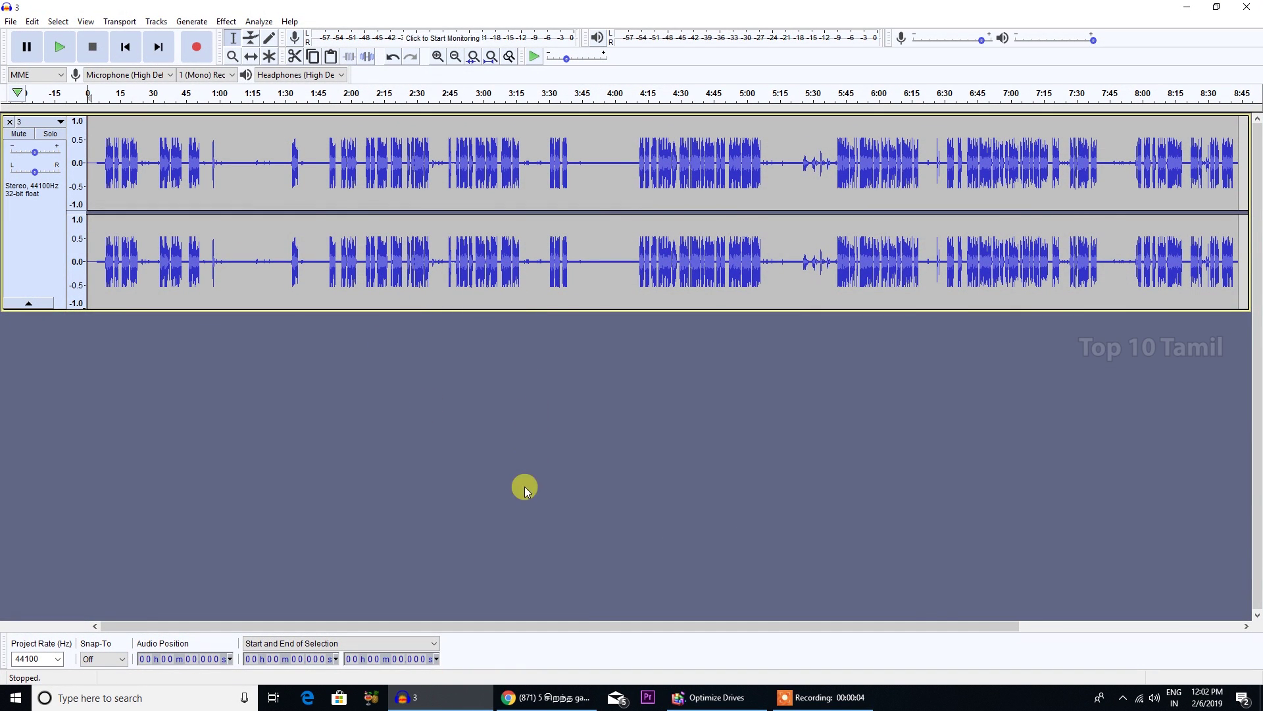
left_click(530, 697)
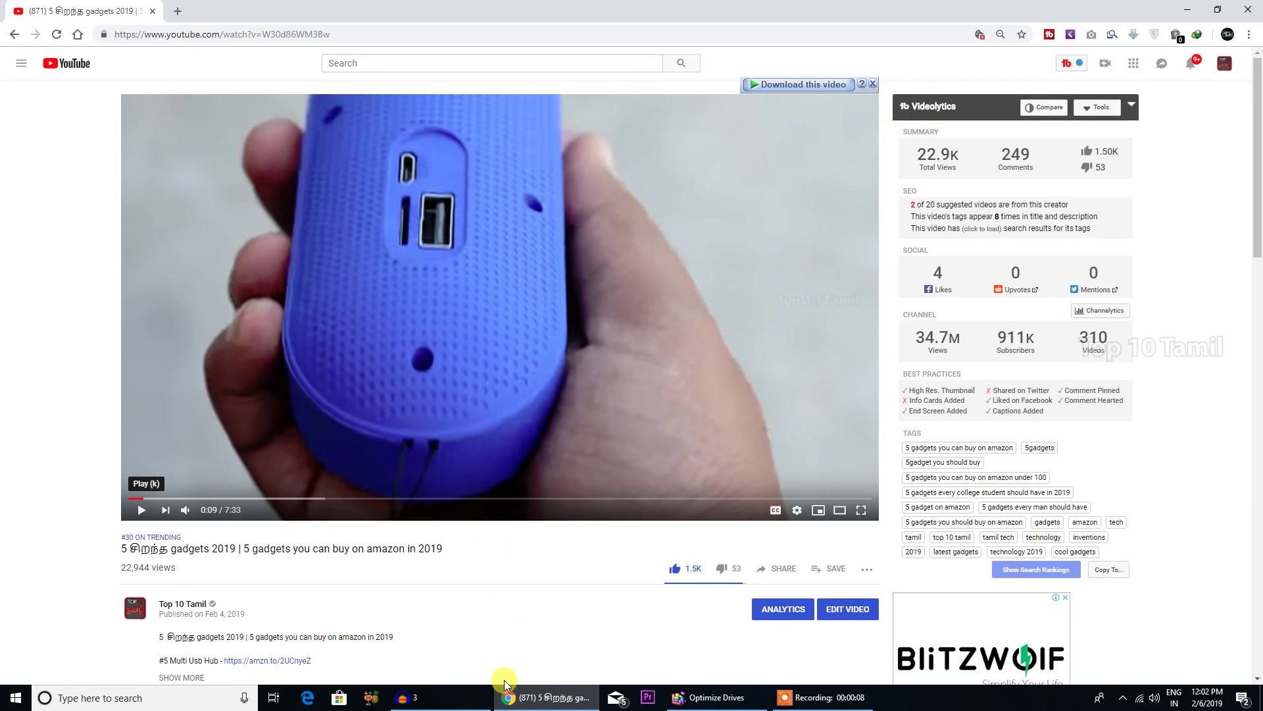
left_click(464, 696)
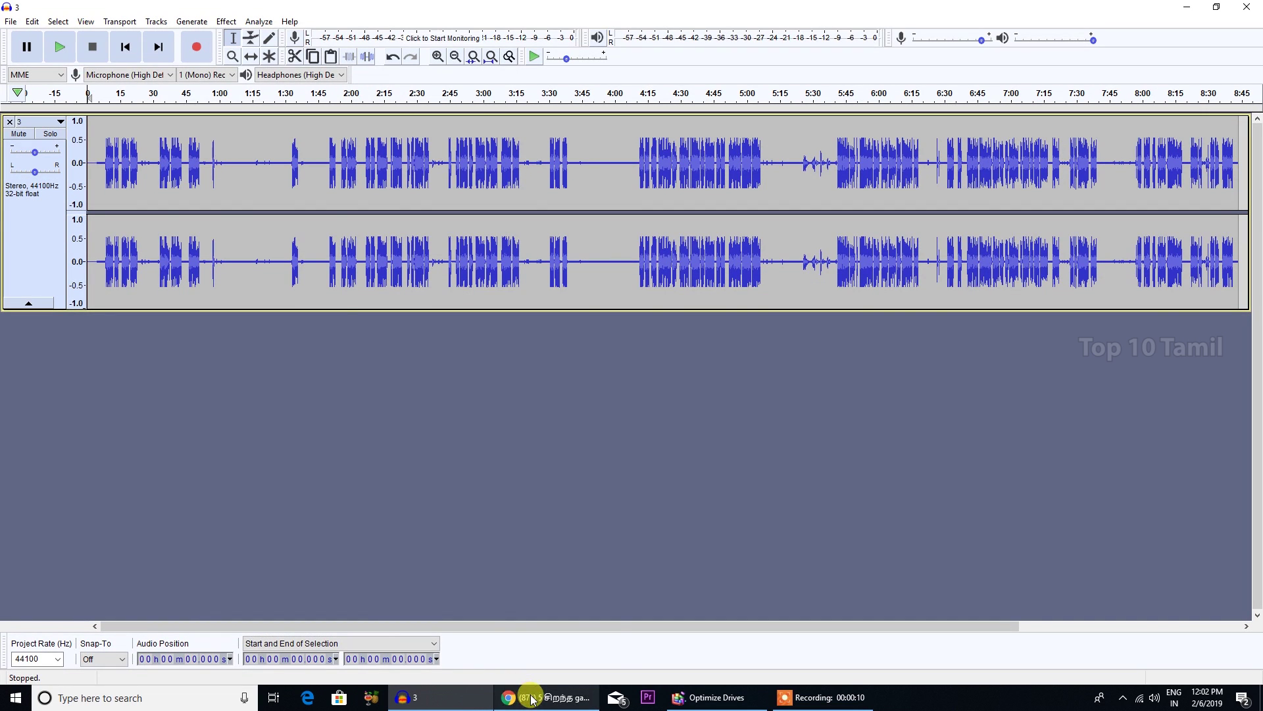
mouse_move(532, 698)
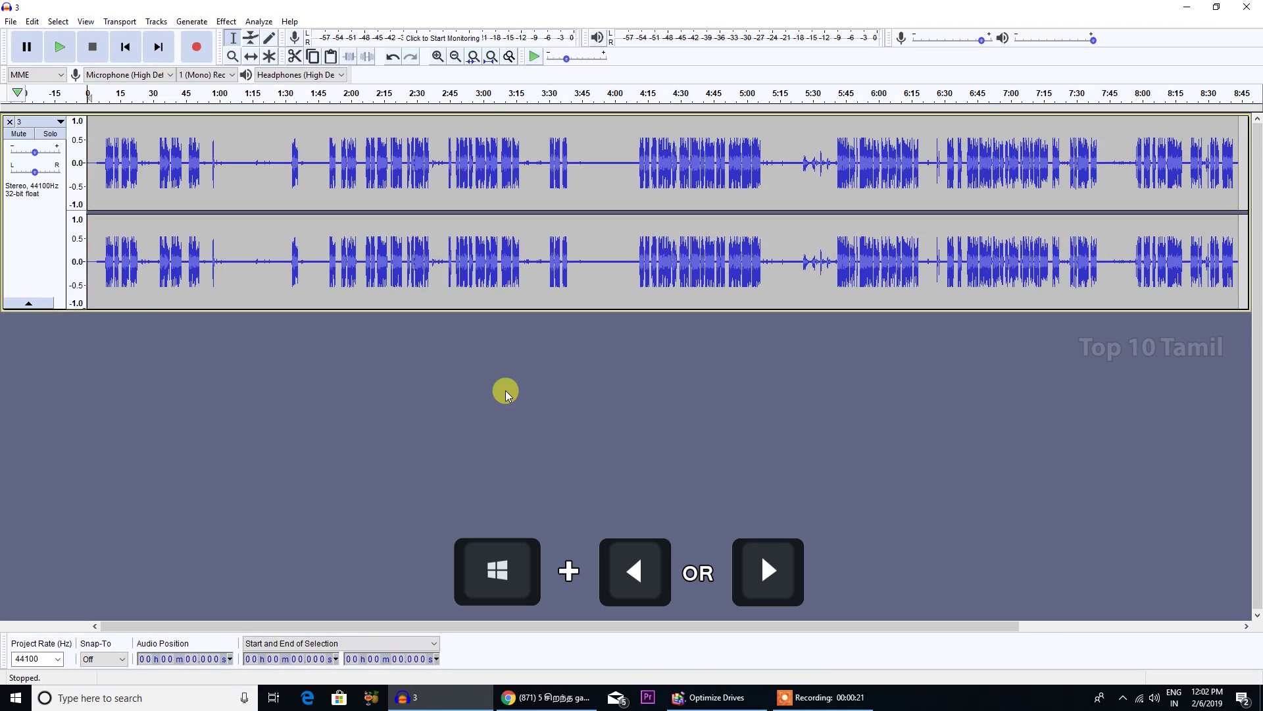
Step: Snap Audacity left and the YouTube page right, then play the video
key("super+Left")
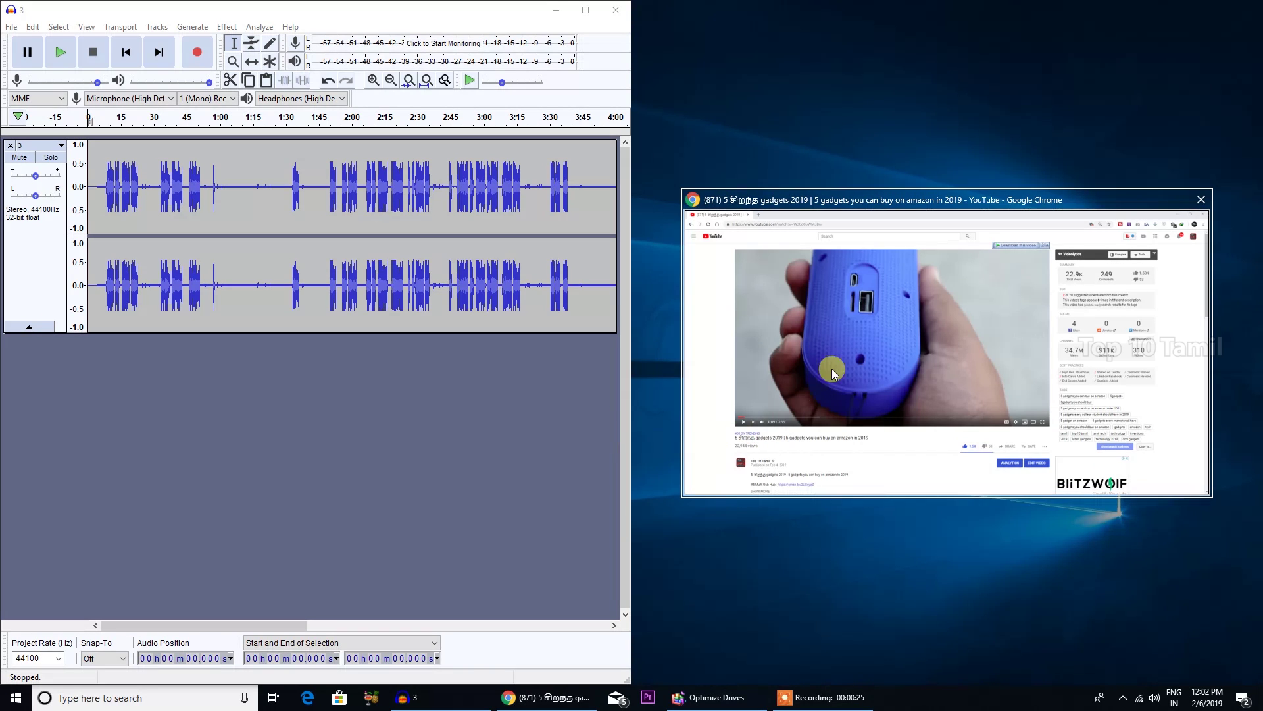
left_click(888, 346)
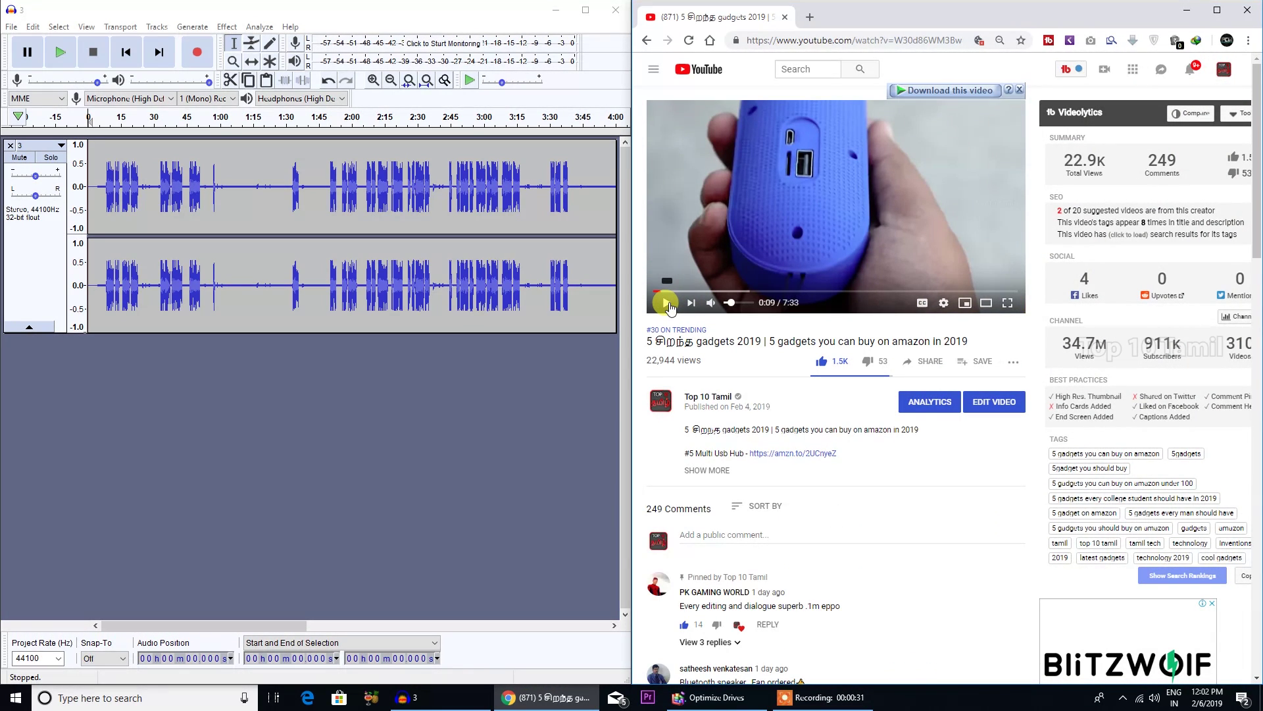
left_click(667, 303)
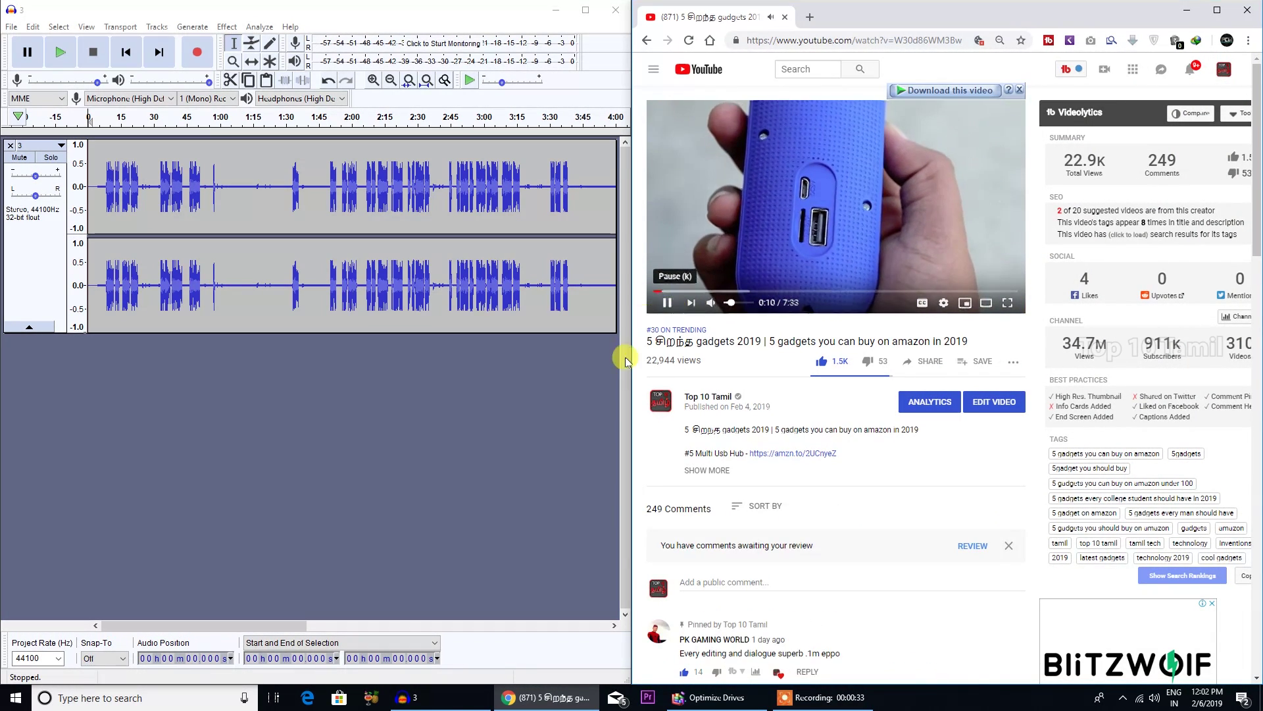
Step: Select audio from 1:39.942 to 1:47.124 and open Effect > Noise Reduction
left_click_drag(324, 282, 305, 290)
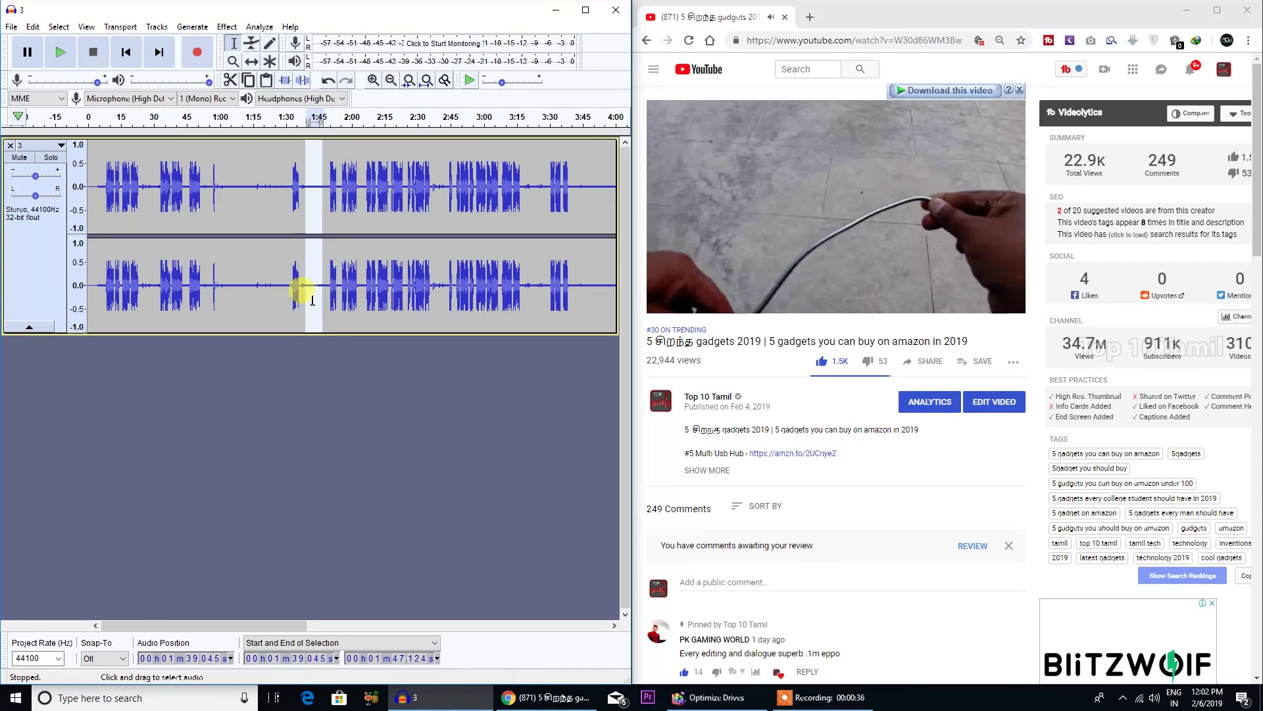
left_click(226, 27)
left_click(289, 231)
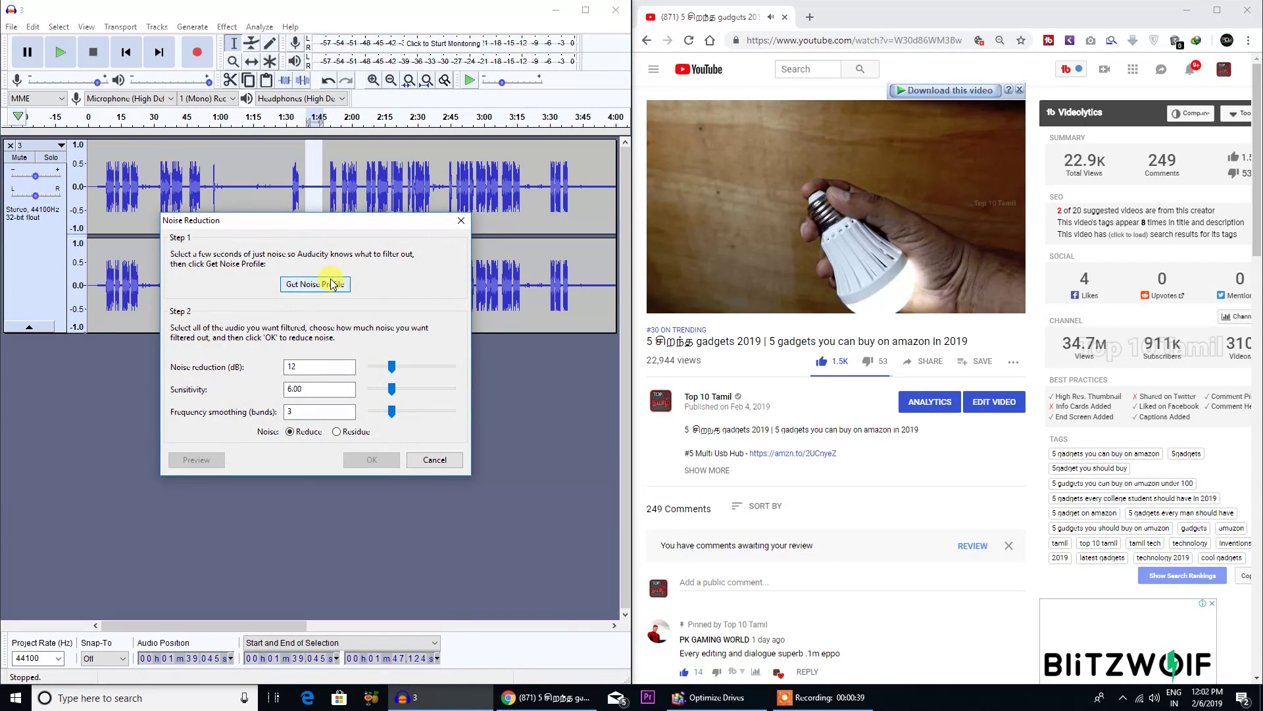
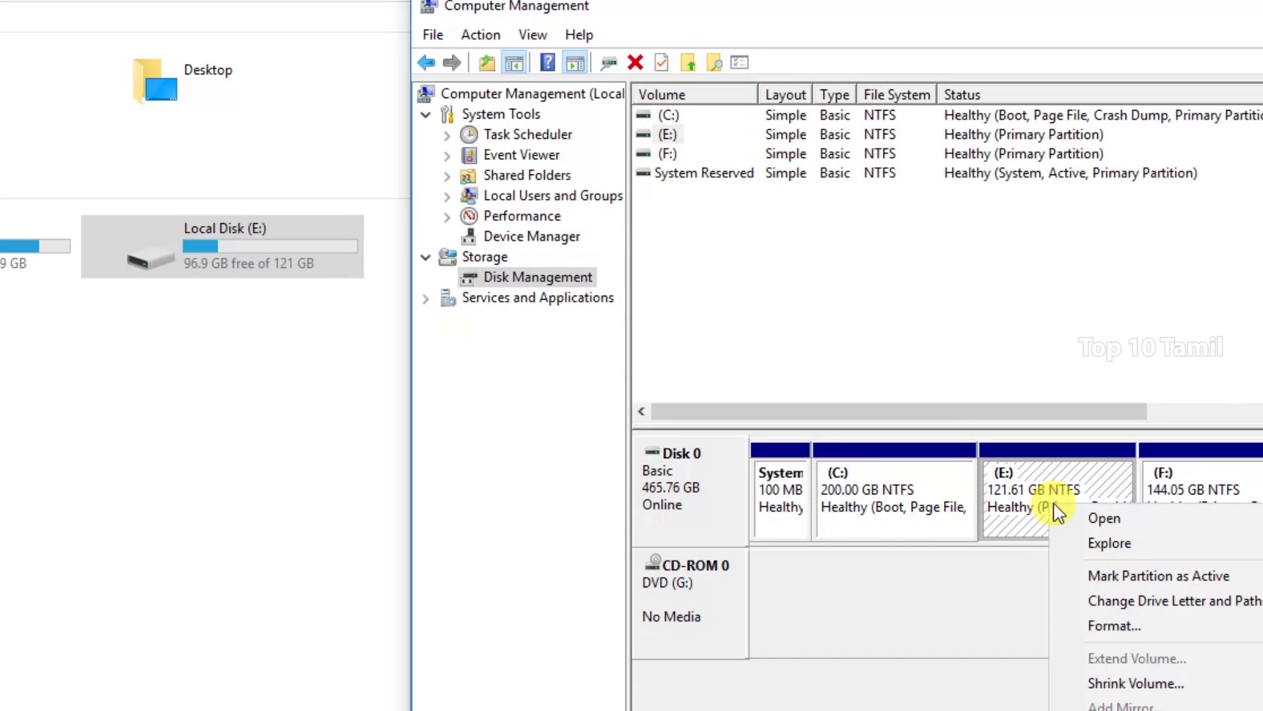
Step: Remove drive letter E from the 121.61 GB partition, confirm both warnings, and check This PC
left_click(1168, 602)
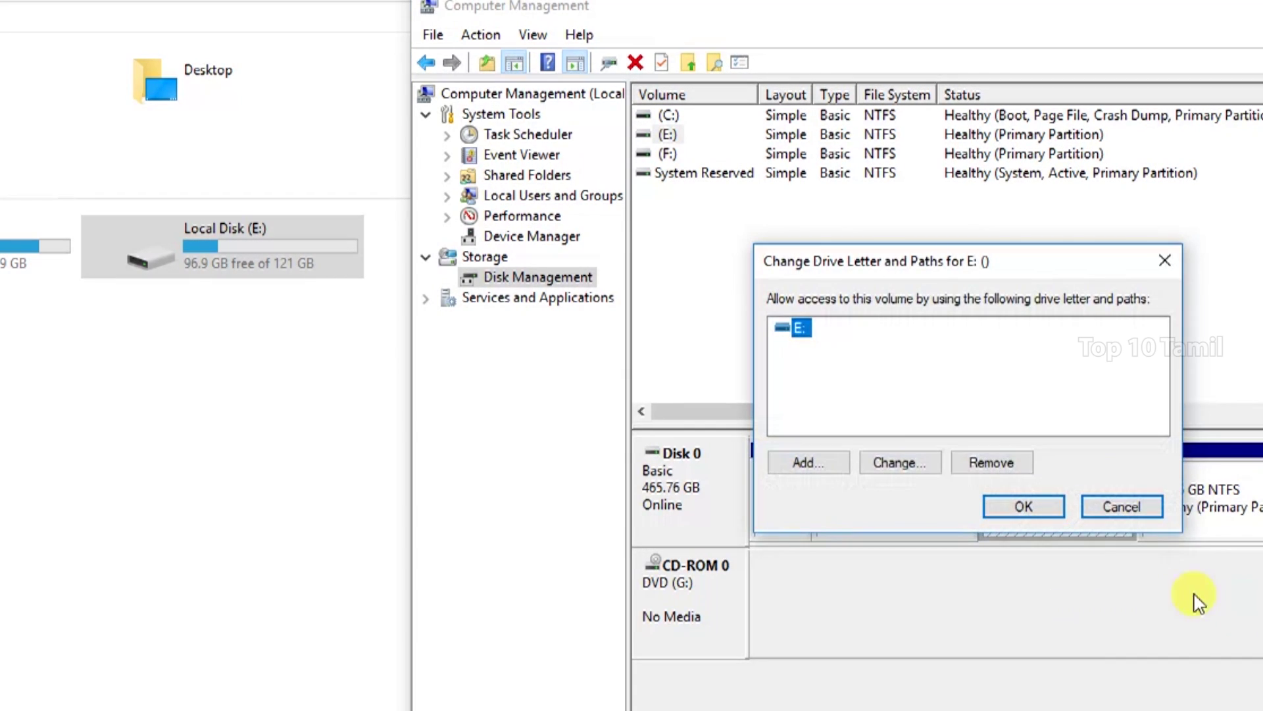
left_click(993, 466)
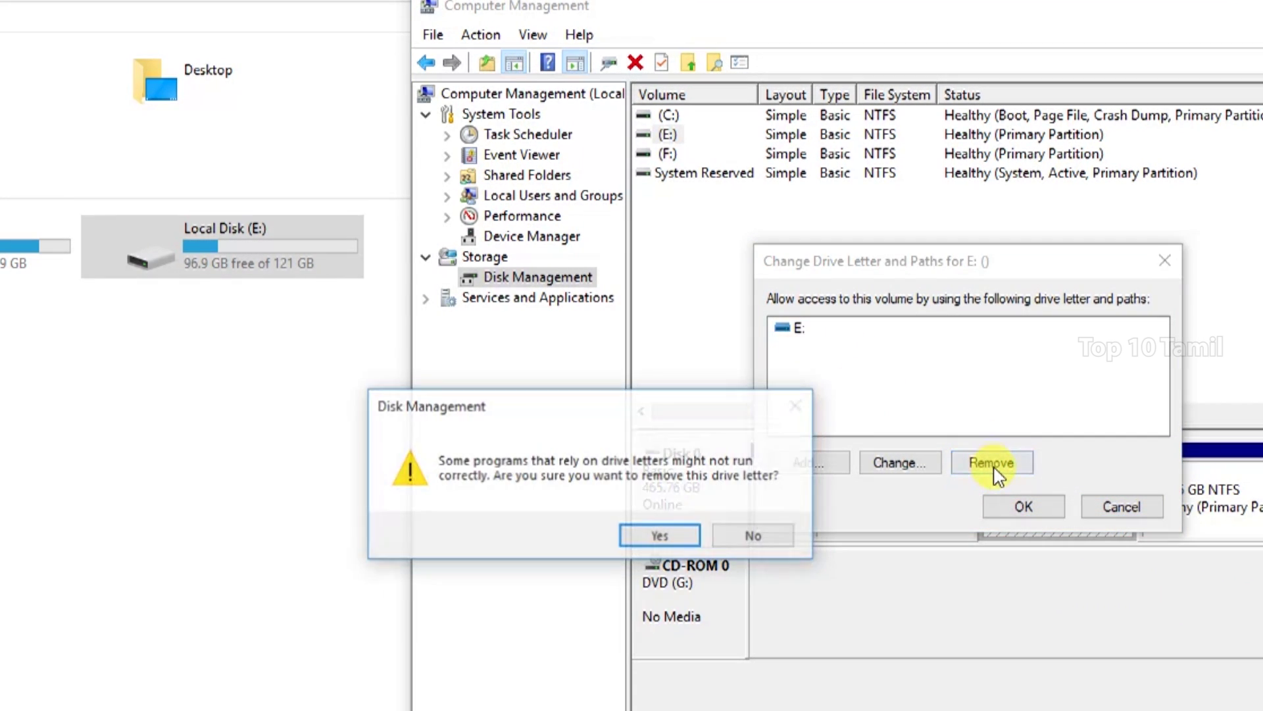
left_click(683, 539)
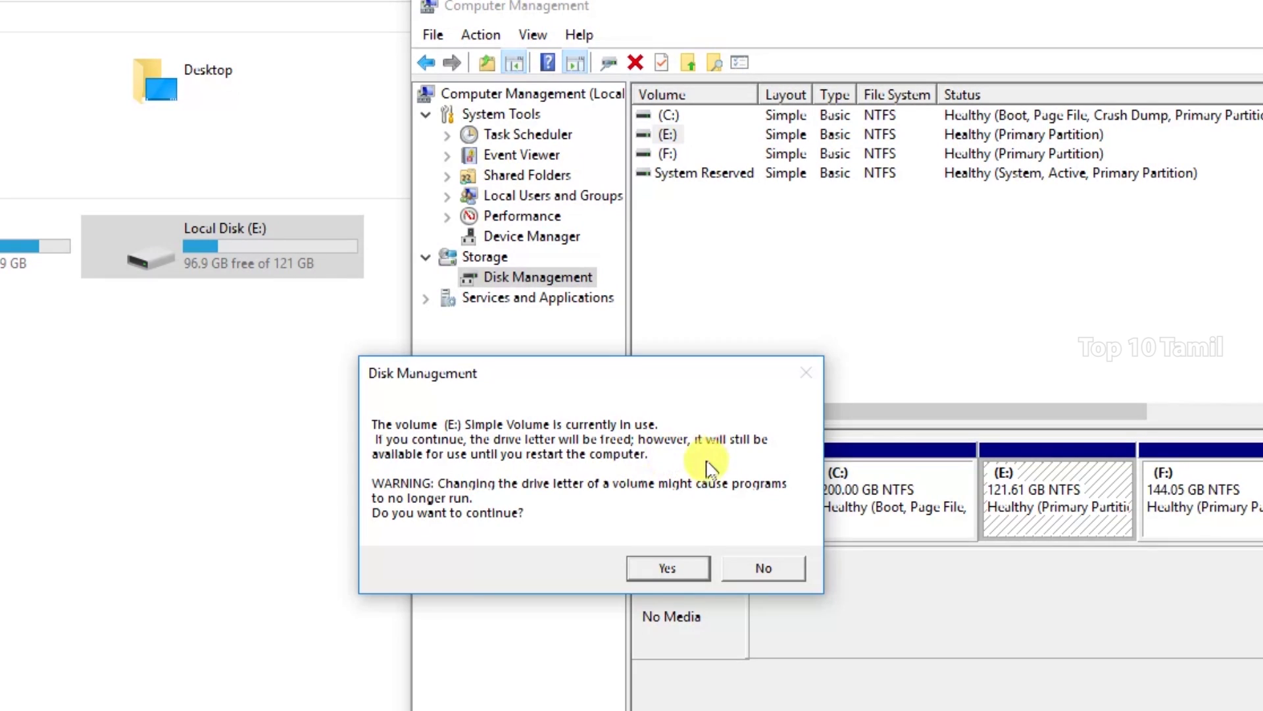
left_click(670, 564)
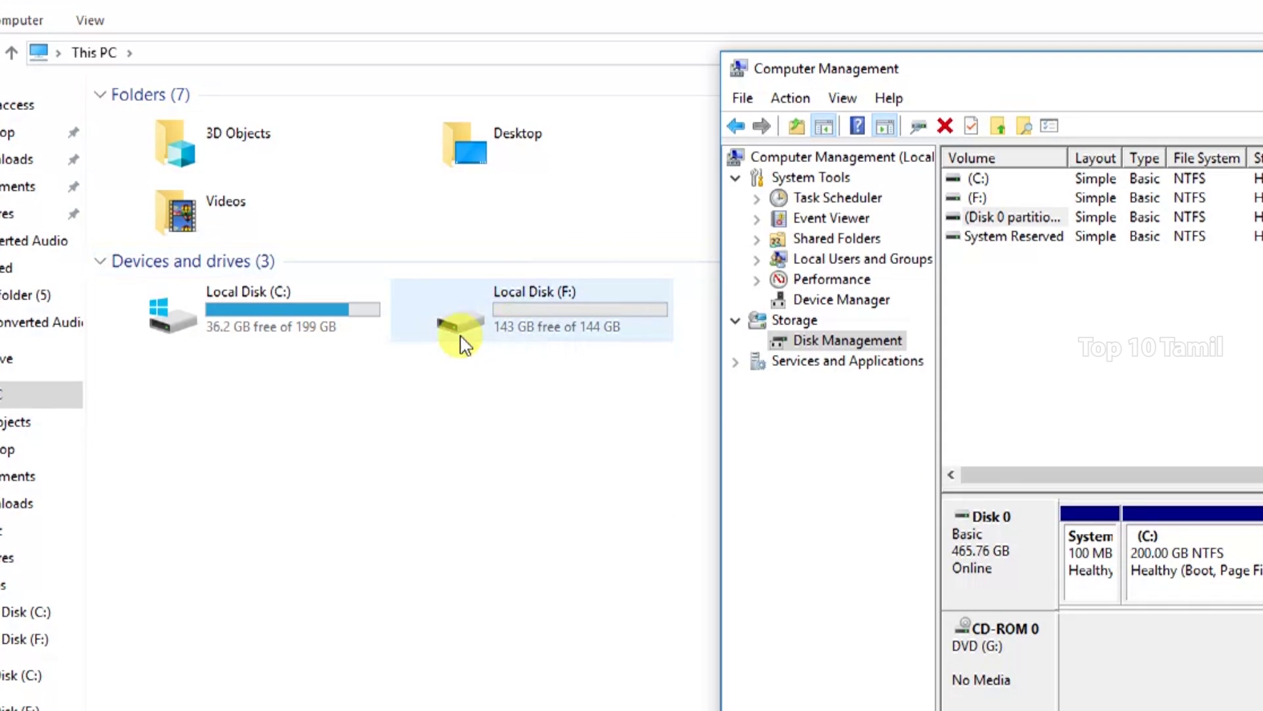
left_click_drag(878, 67, 1262, 91)
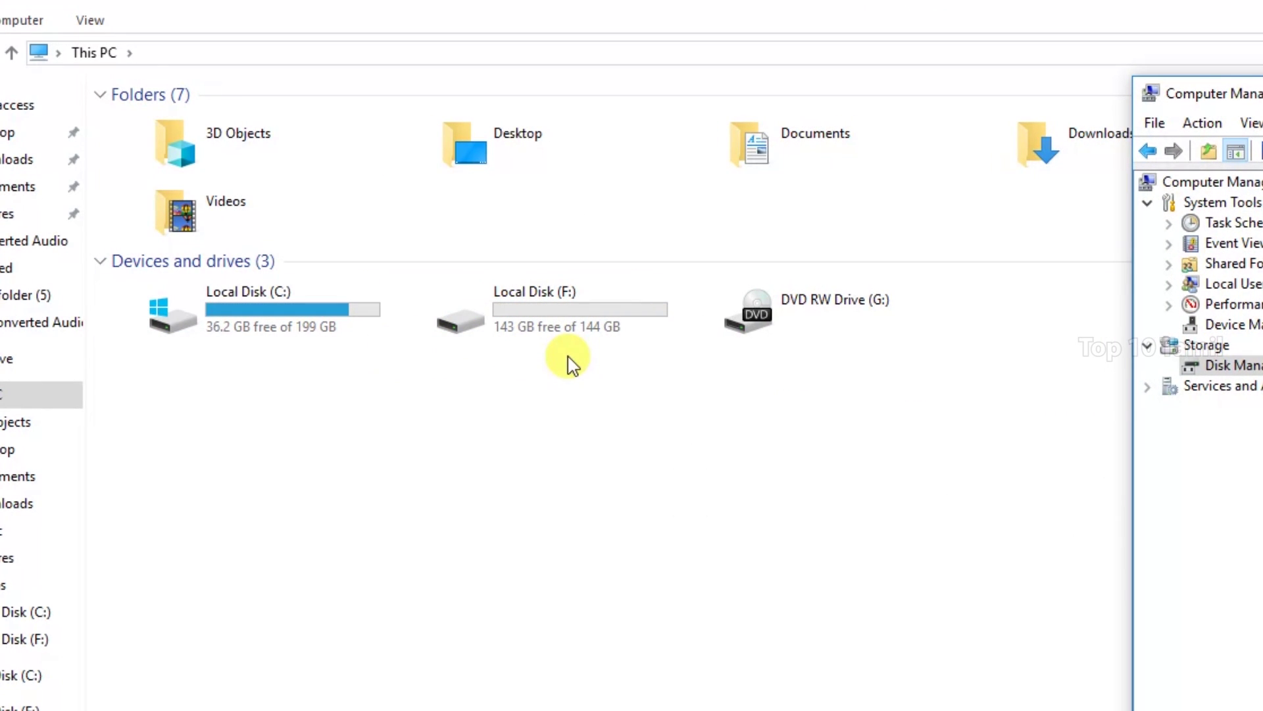
left_click_drag(1262, 96, 1179, 105)
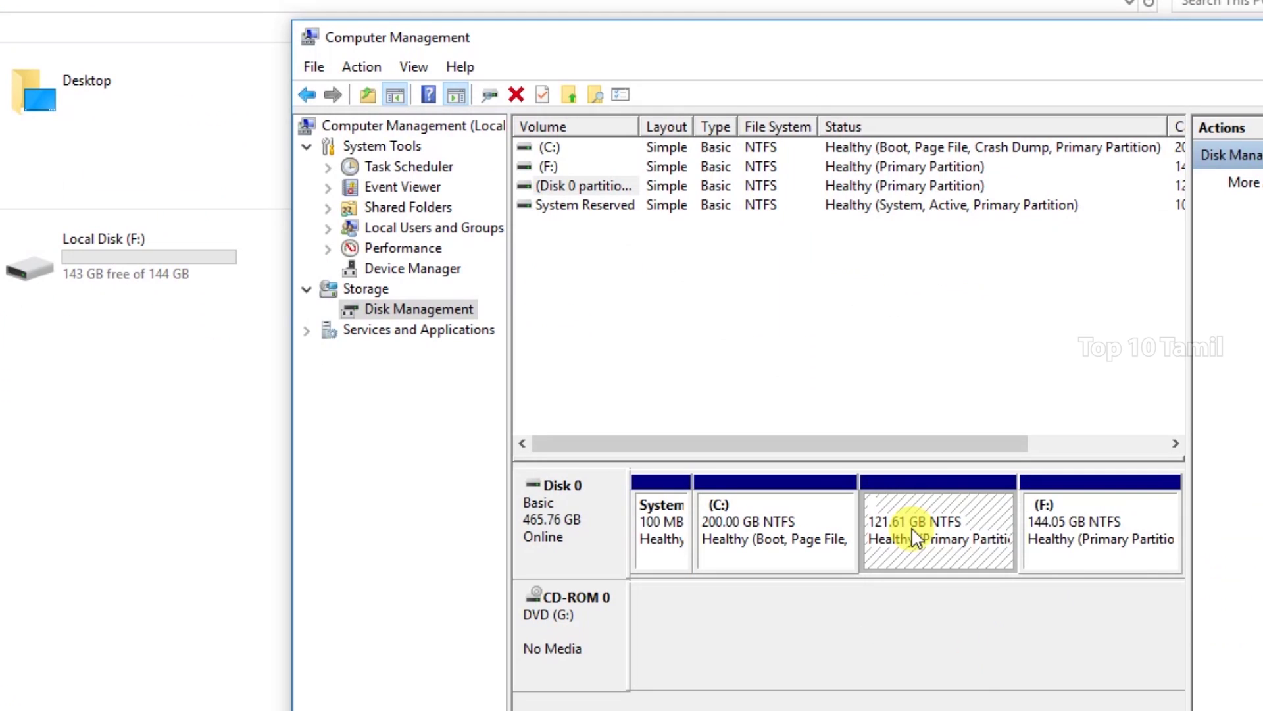
Step: Add drive letter E back to the unlettered 121.61 GB partition and bring This PC forward
right_click(916, 538)
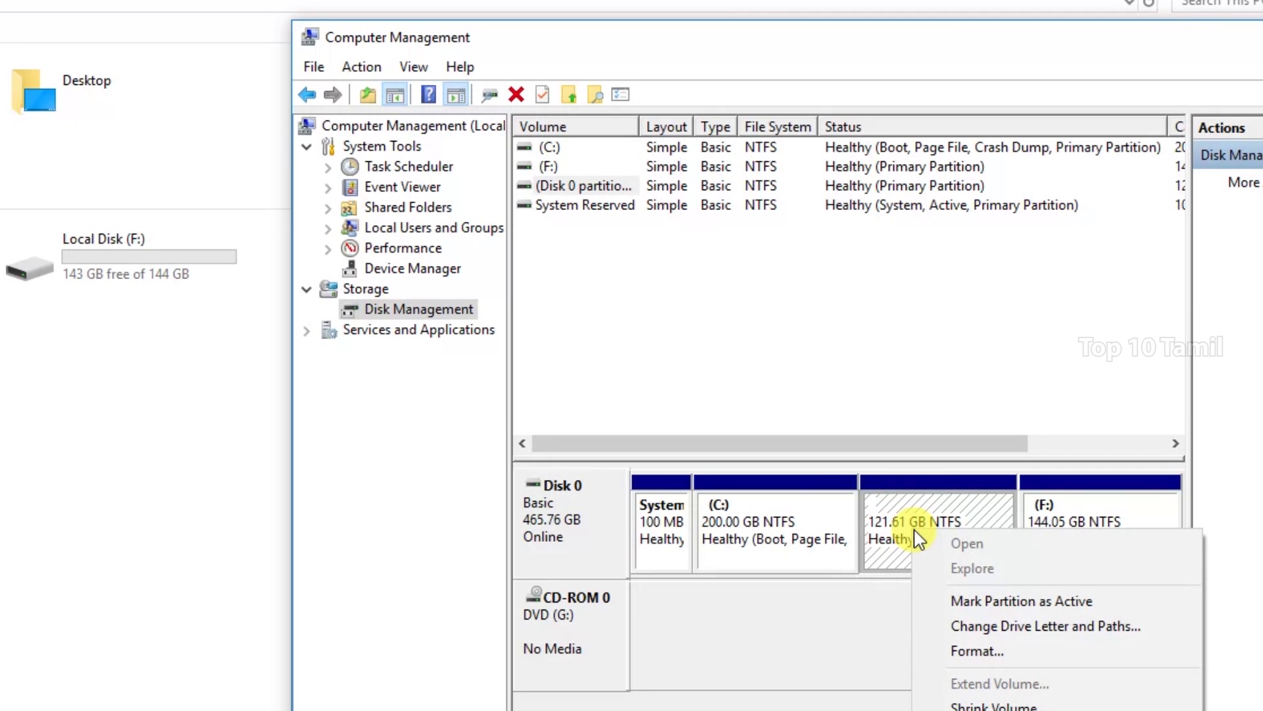
left_click(1038, 629)
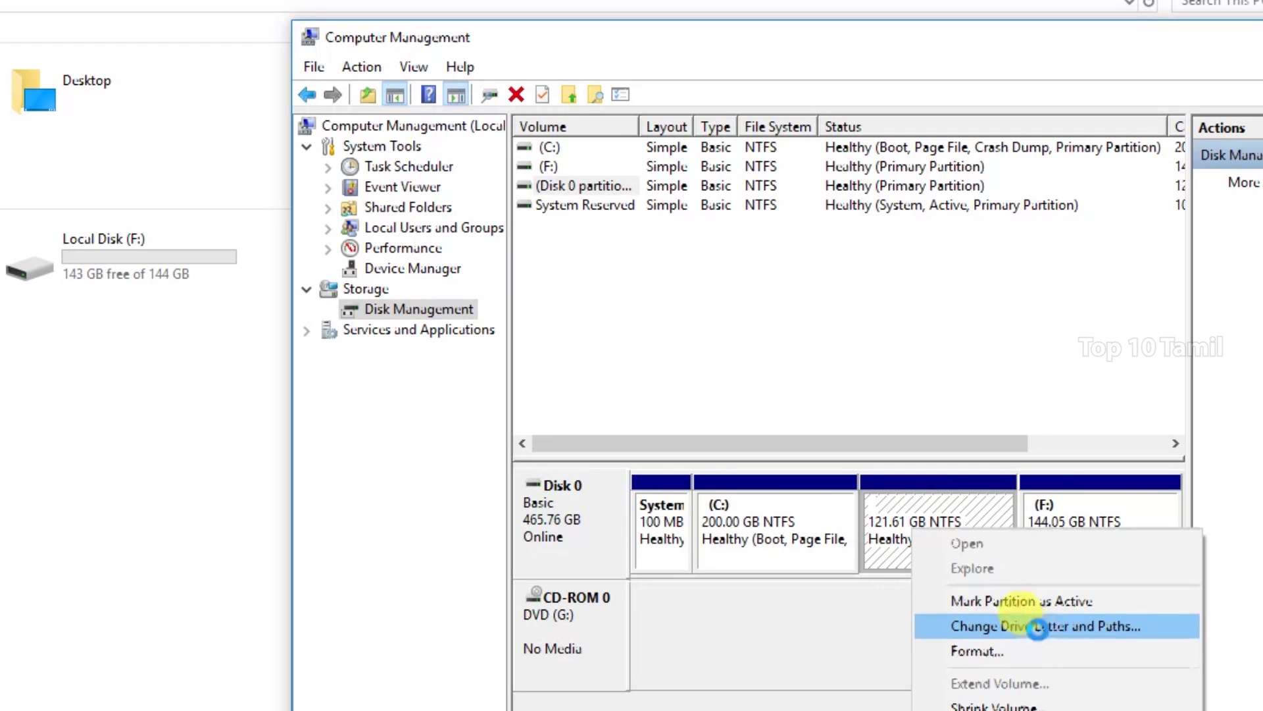
left_click(705, 499)
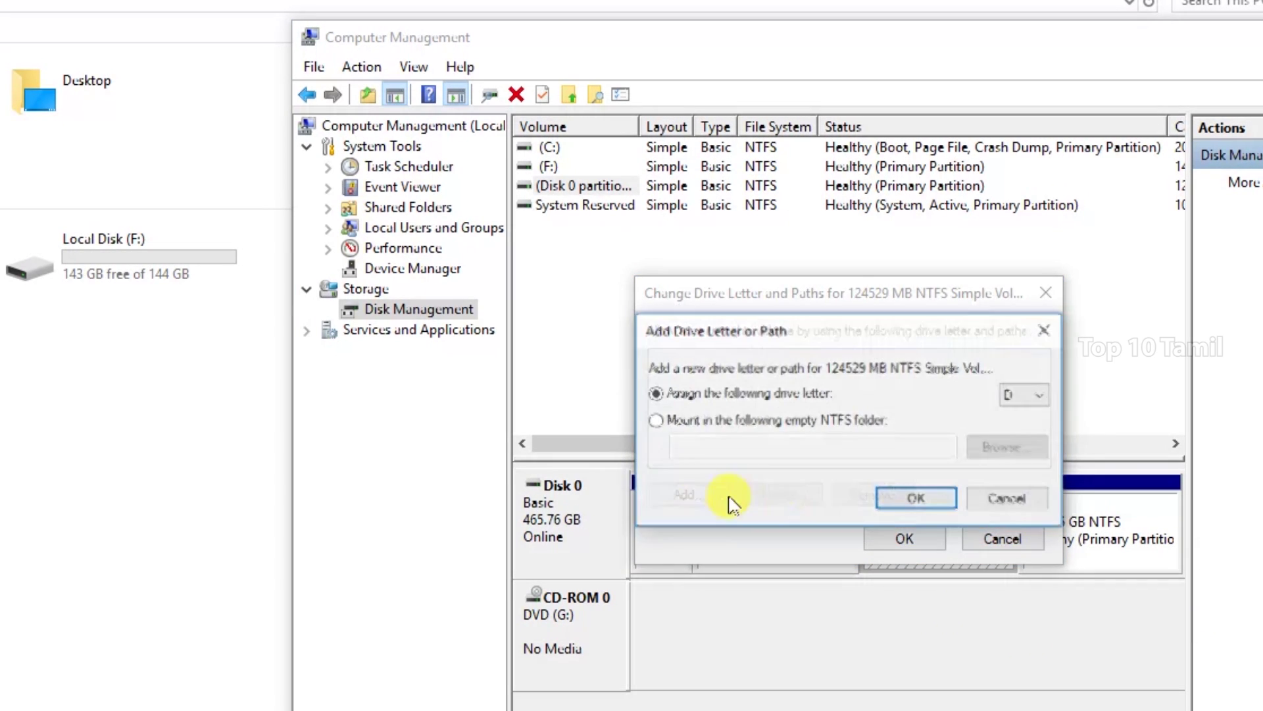
left_click(1009, 400)
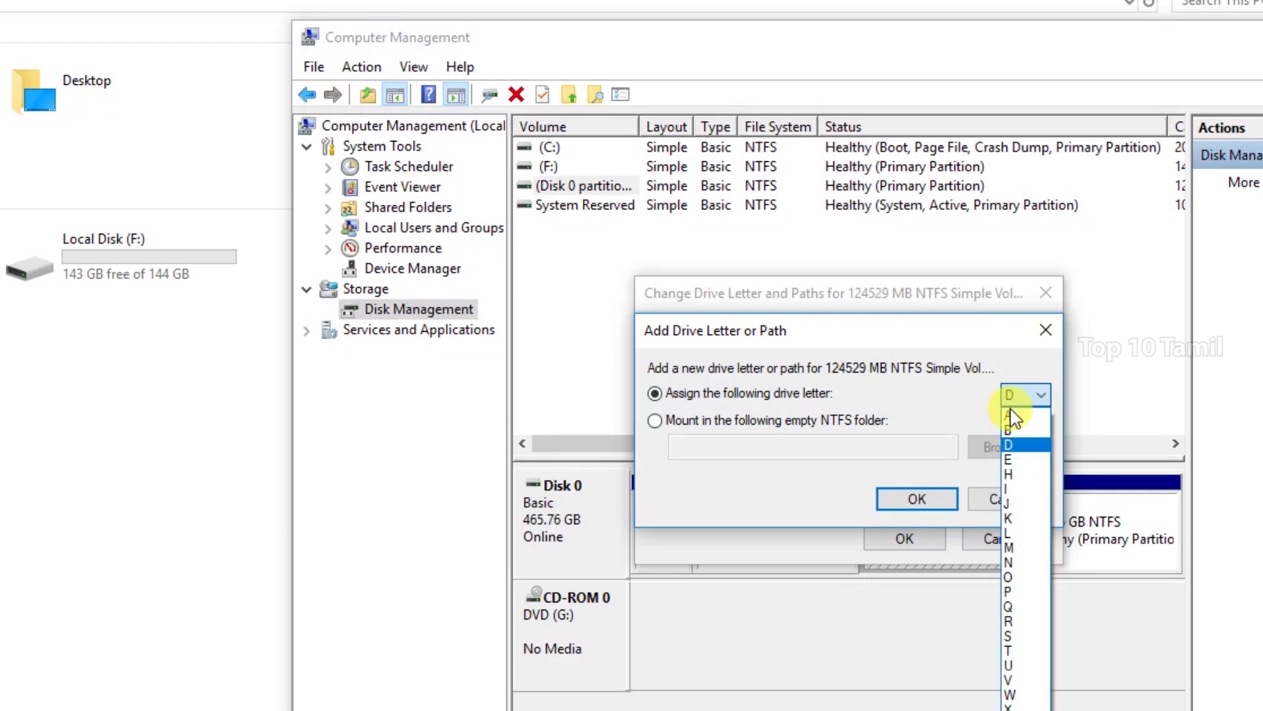
left_click(1017, 460)
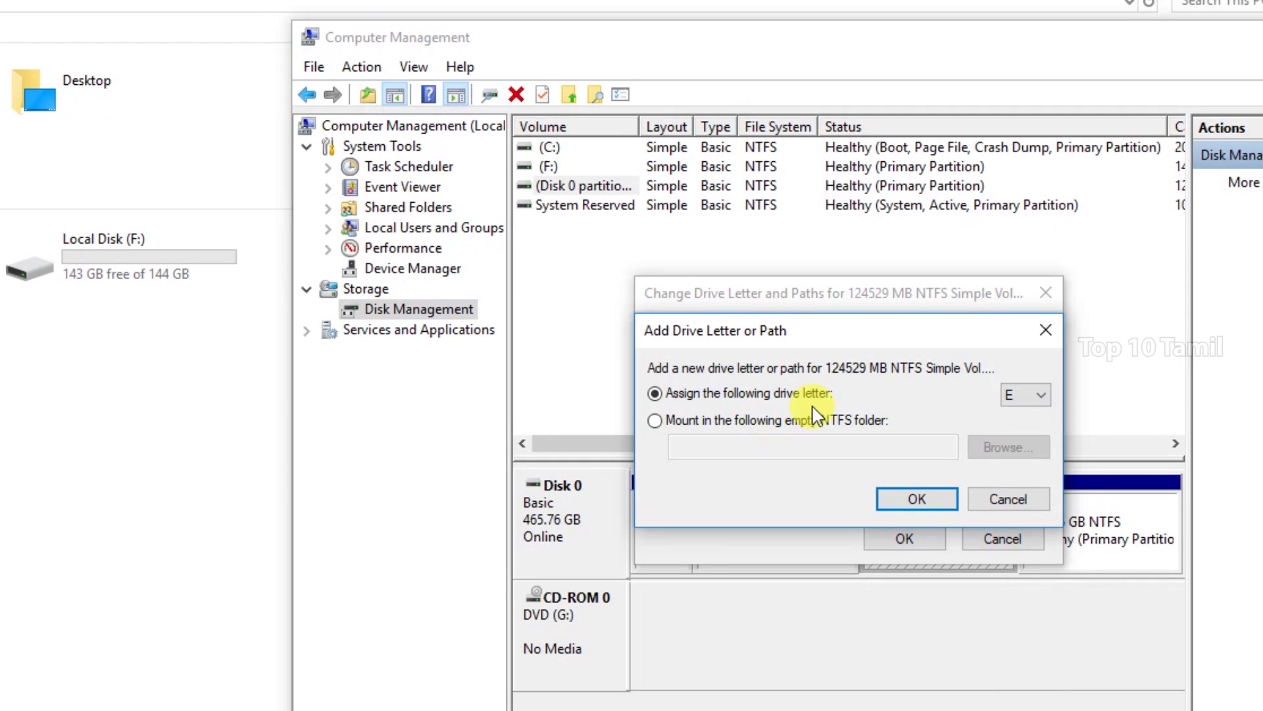
left_click(917, 498)
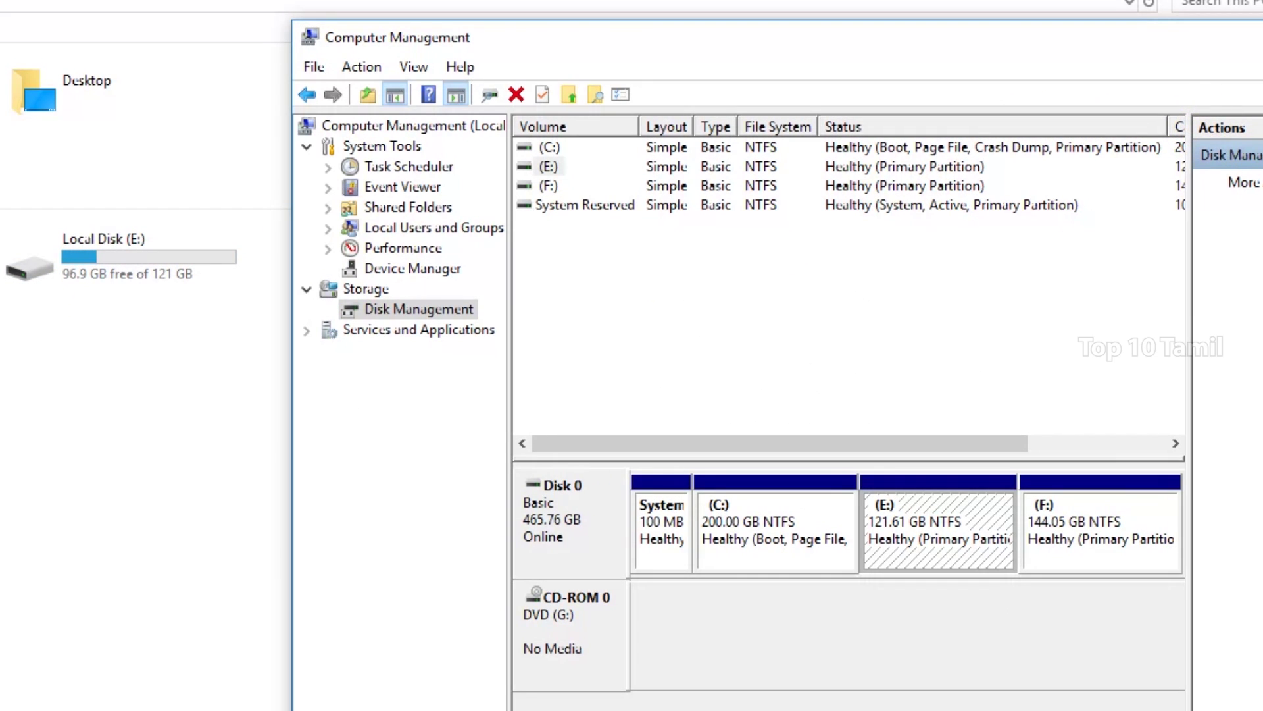
left_click(256, 293)
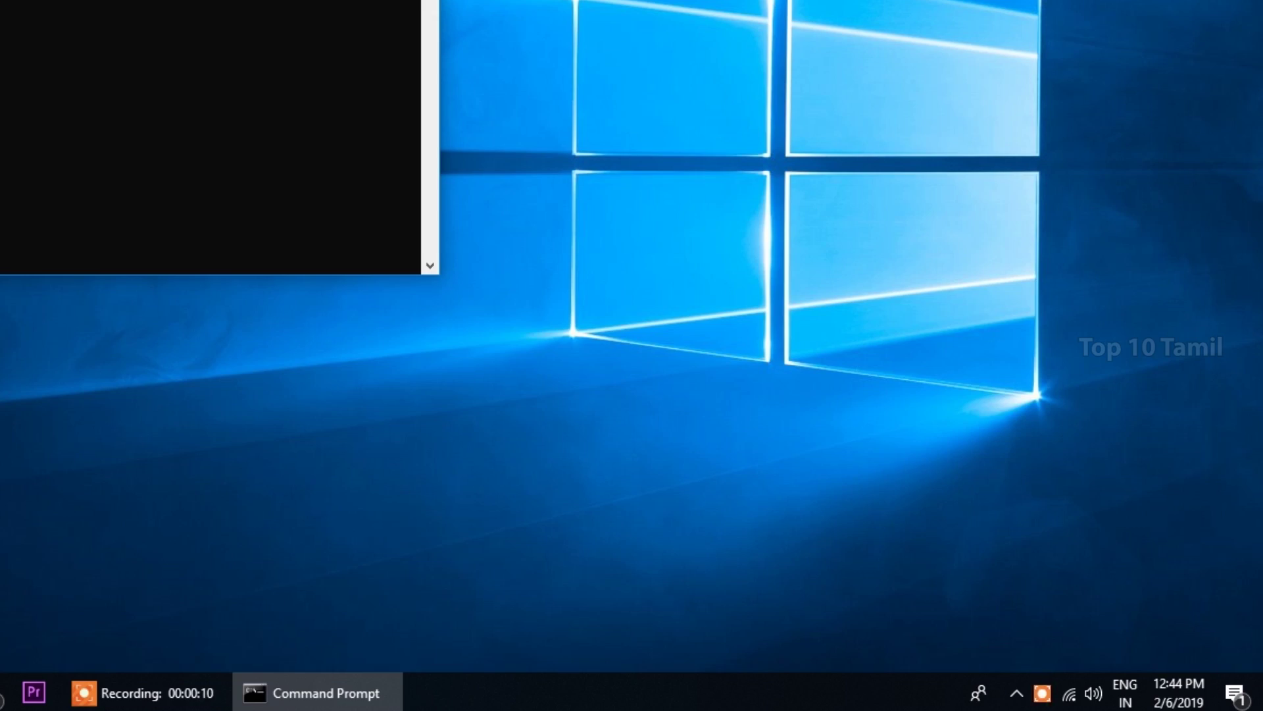
Step: Check the connected MOBILE network, launch Command Prompt from a 'cm' search, and type netsh wlan show profile
left_click(1069, 693)
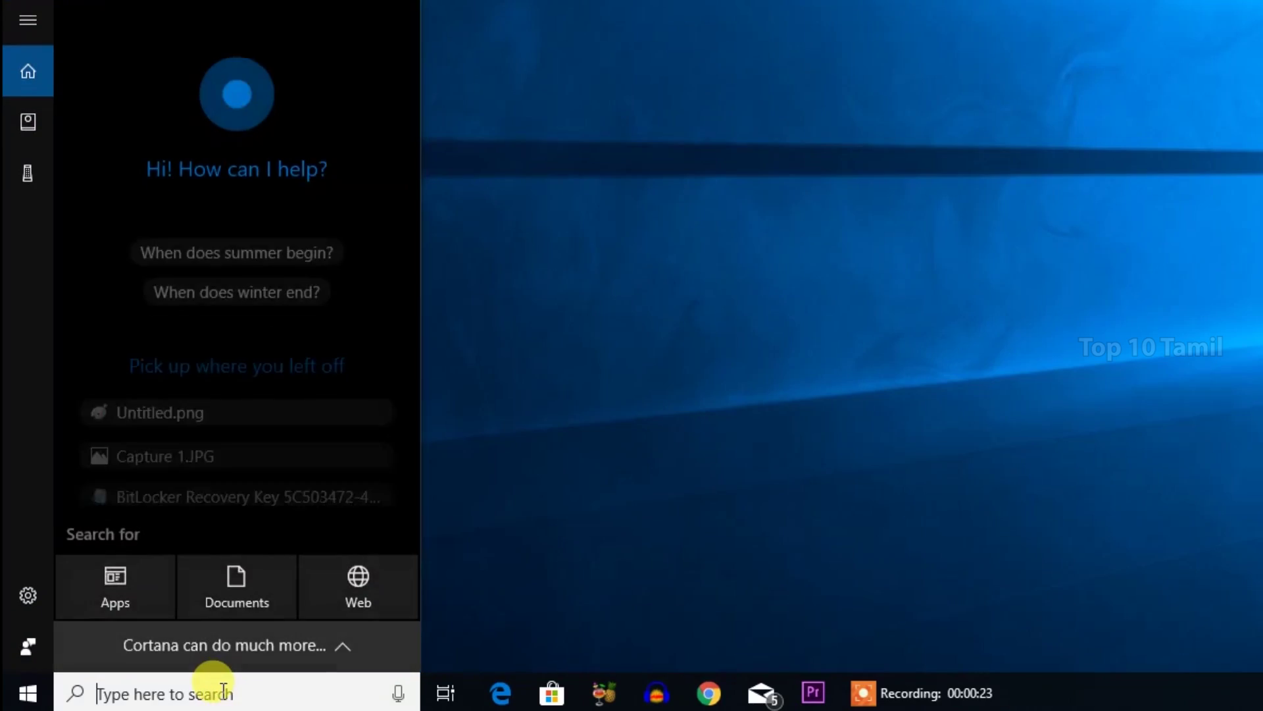
type("cm")
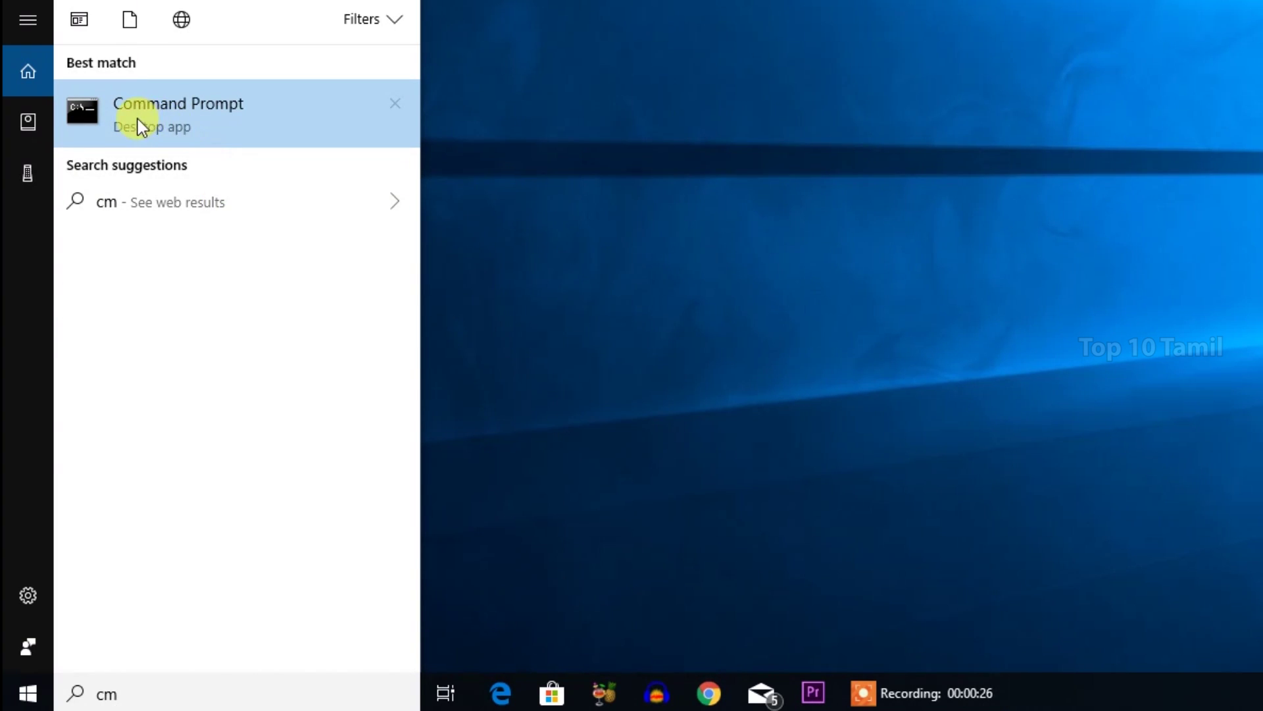
left_click(225, 108)
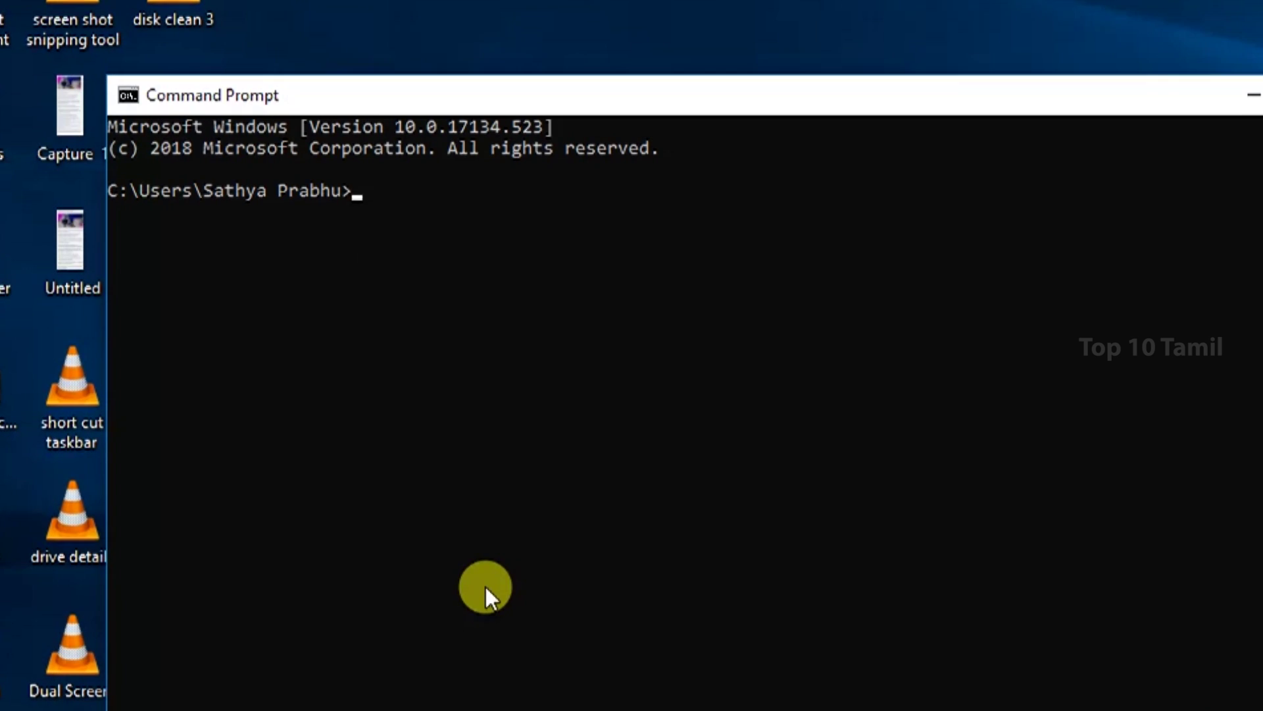
type("n")
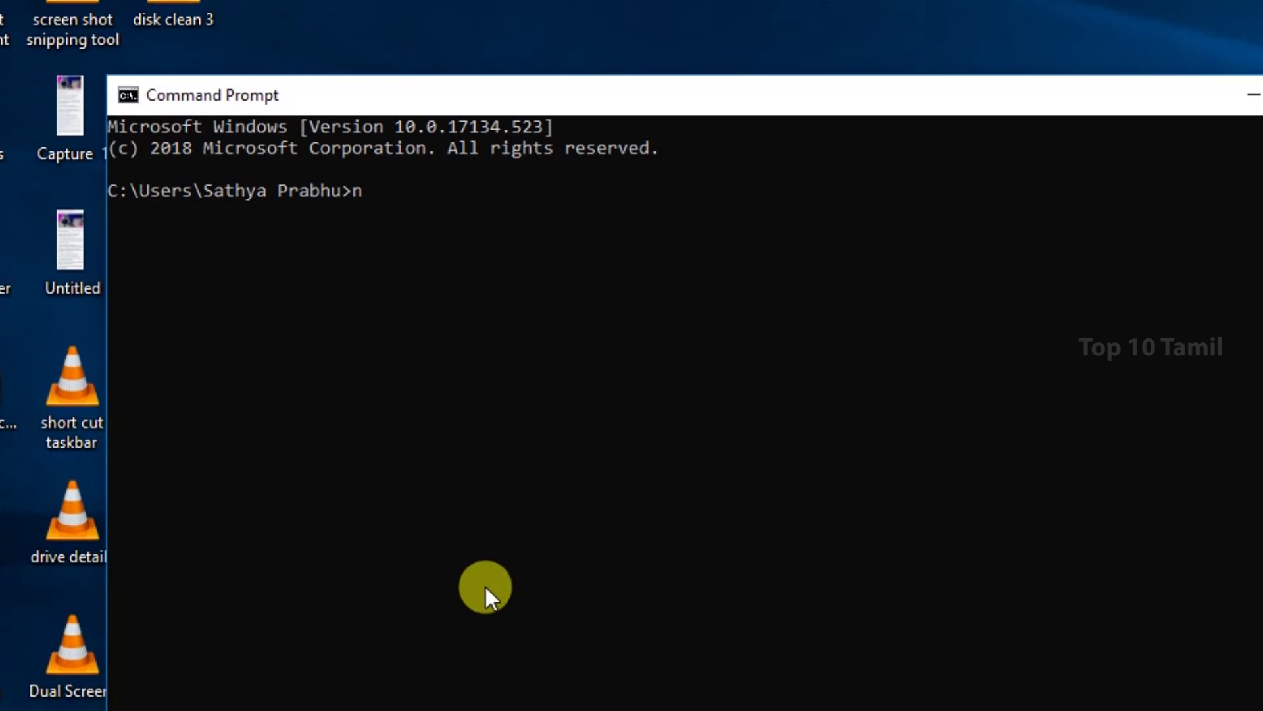
type("et")
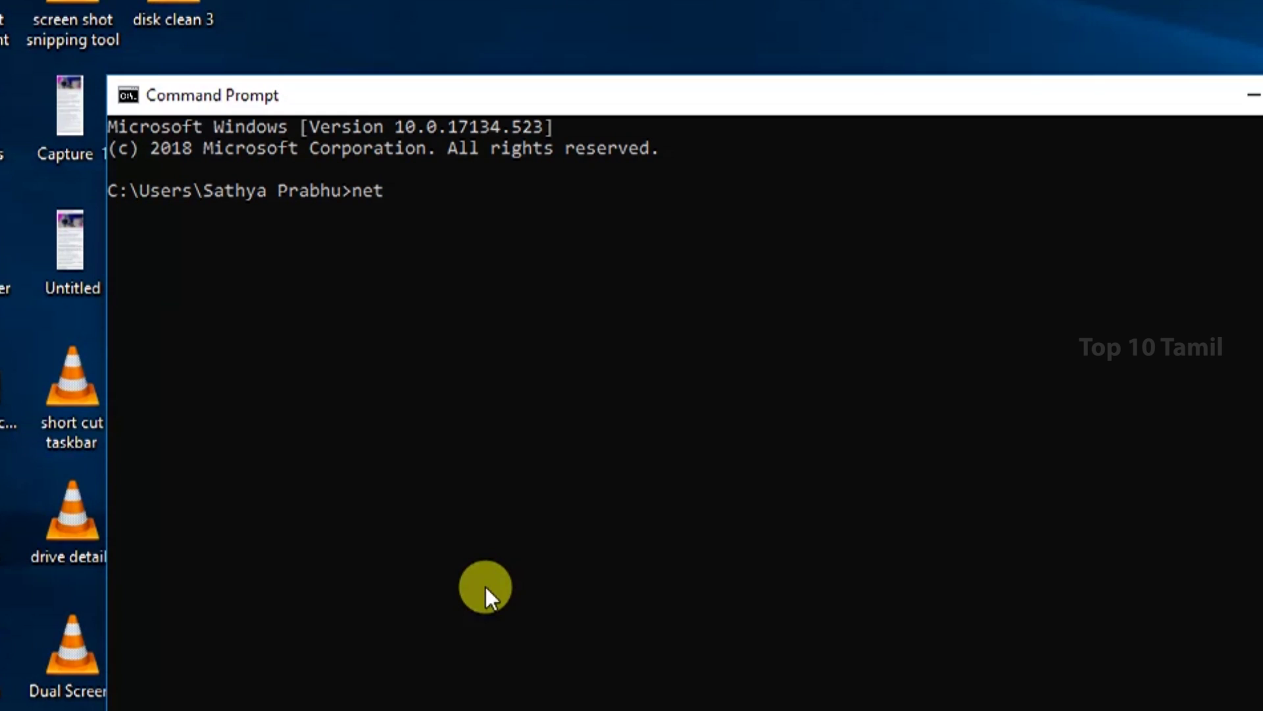
type("sh wlan sh")
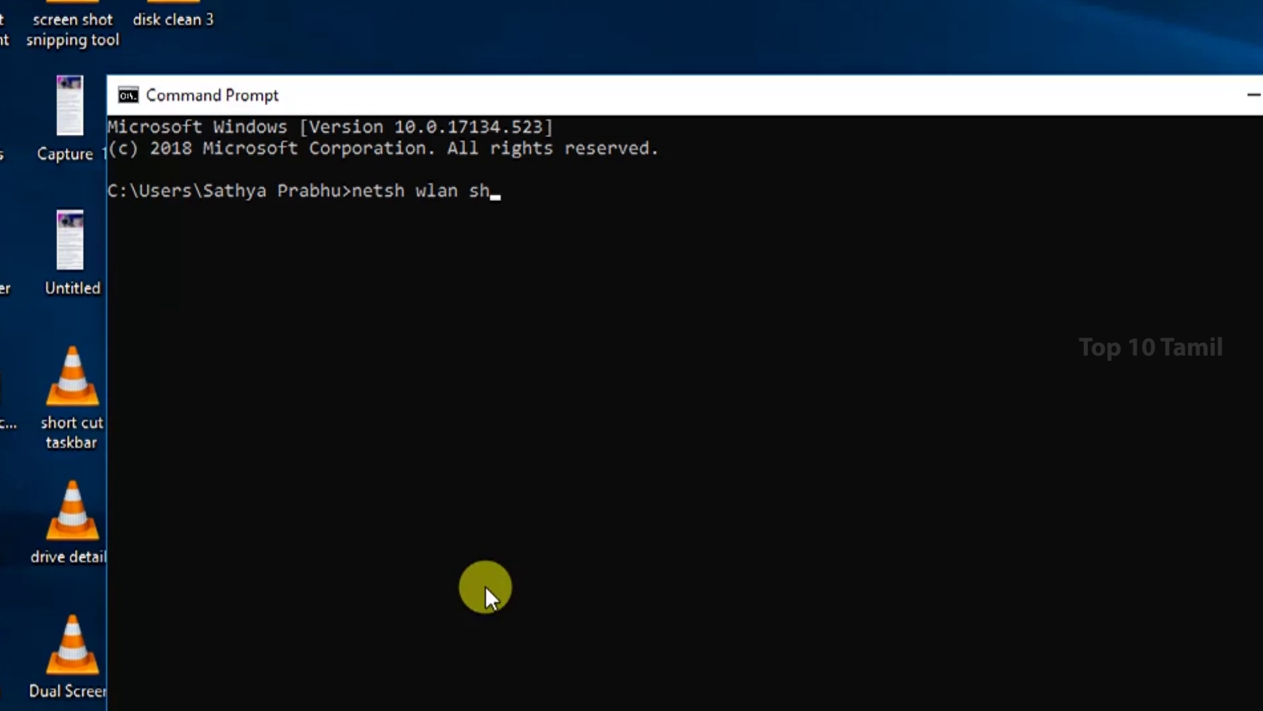
type("ow profil")
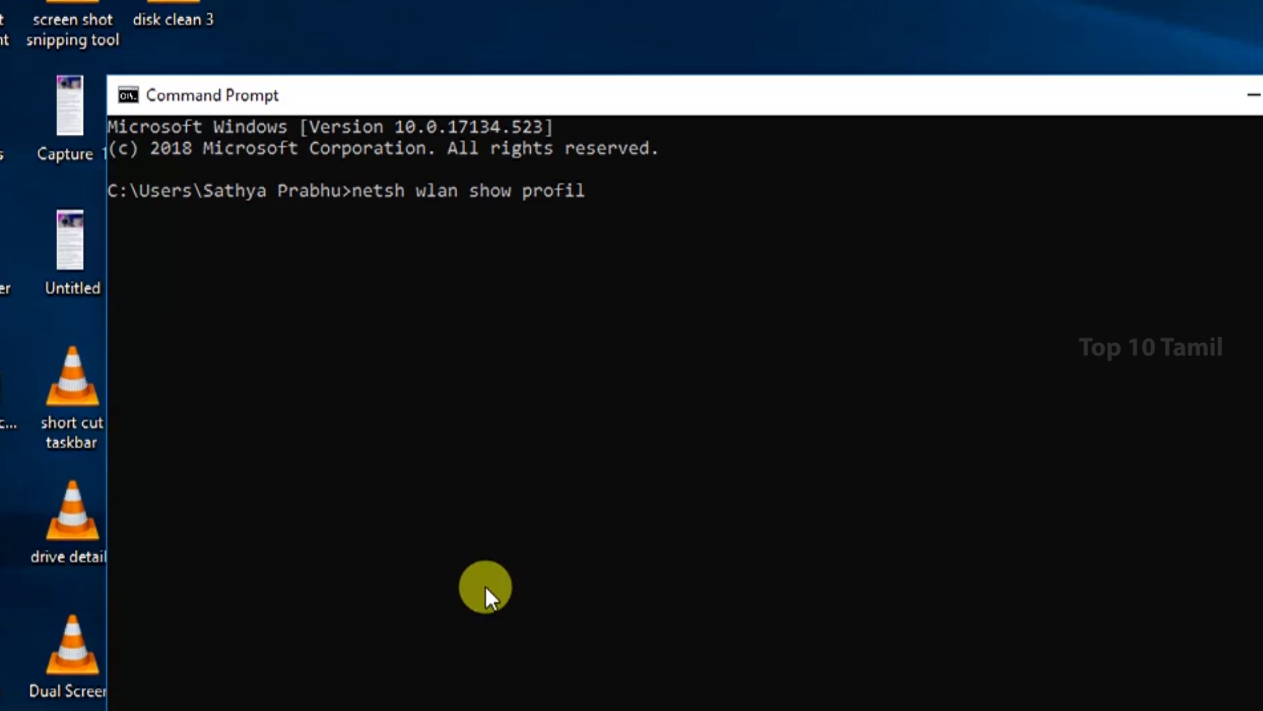
type("e")
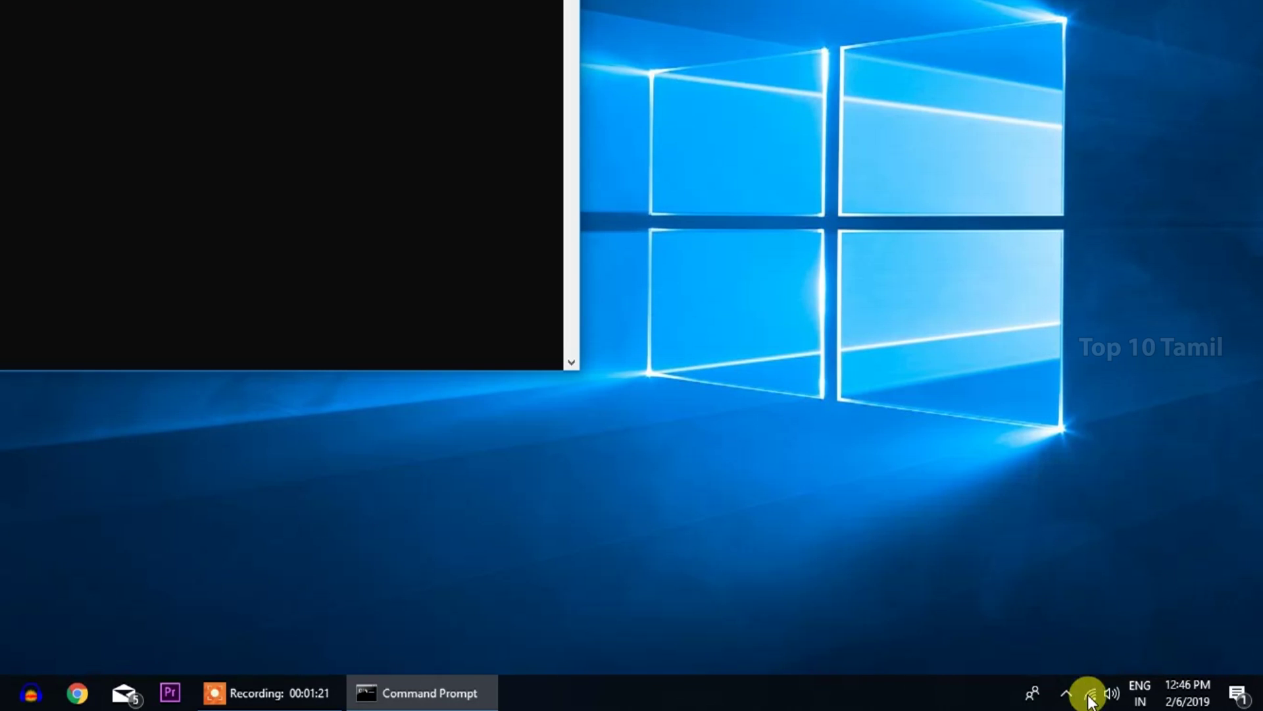
Step: Run netsh wlan show profile mobile key=clear and highlight the revealed Key Content password
left_click(1090, 695)
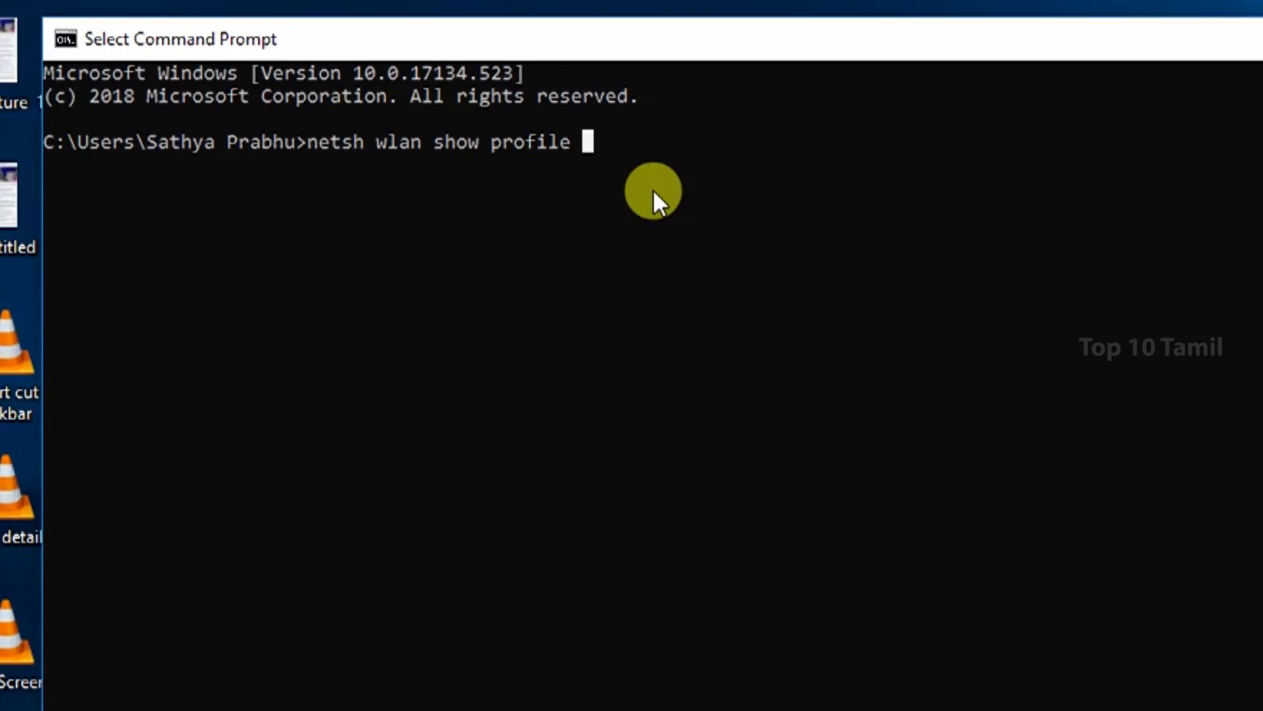
type("mi")
key("BackSpace")
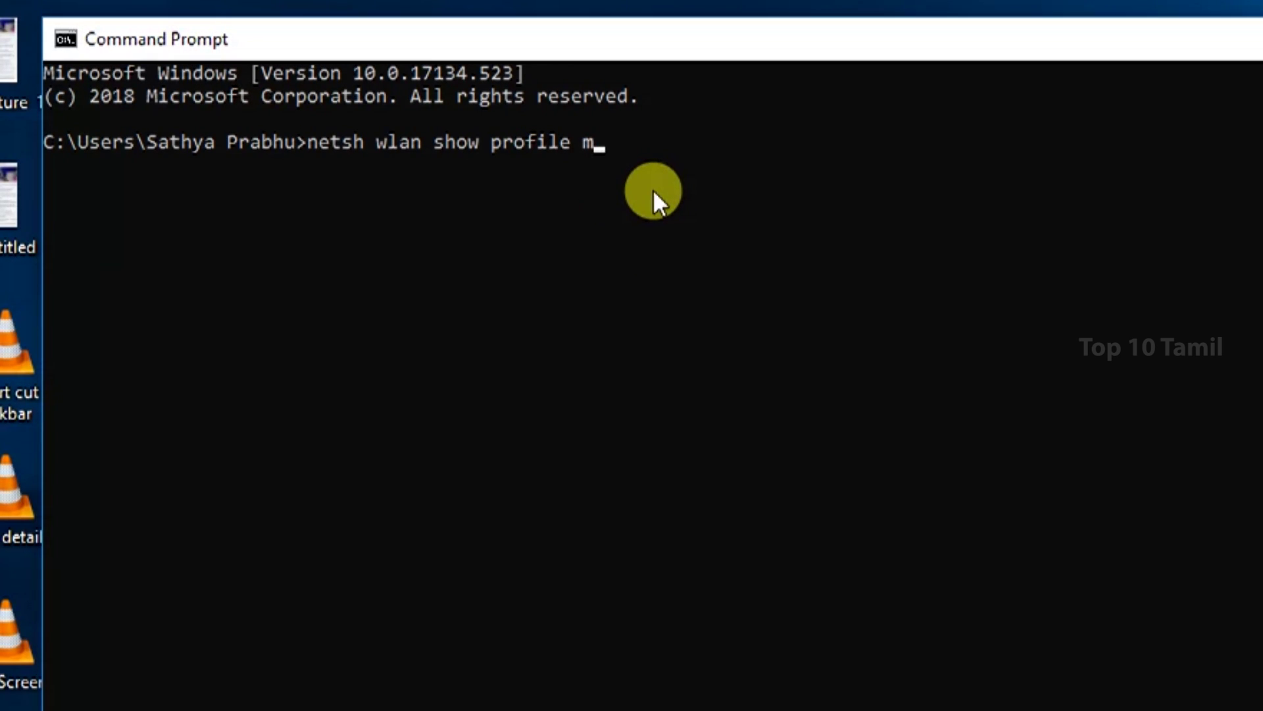
type("obile")
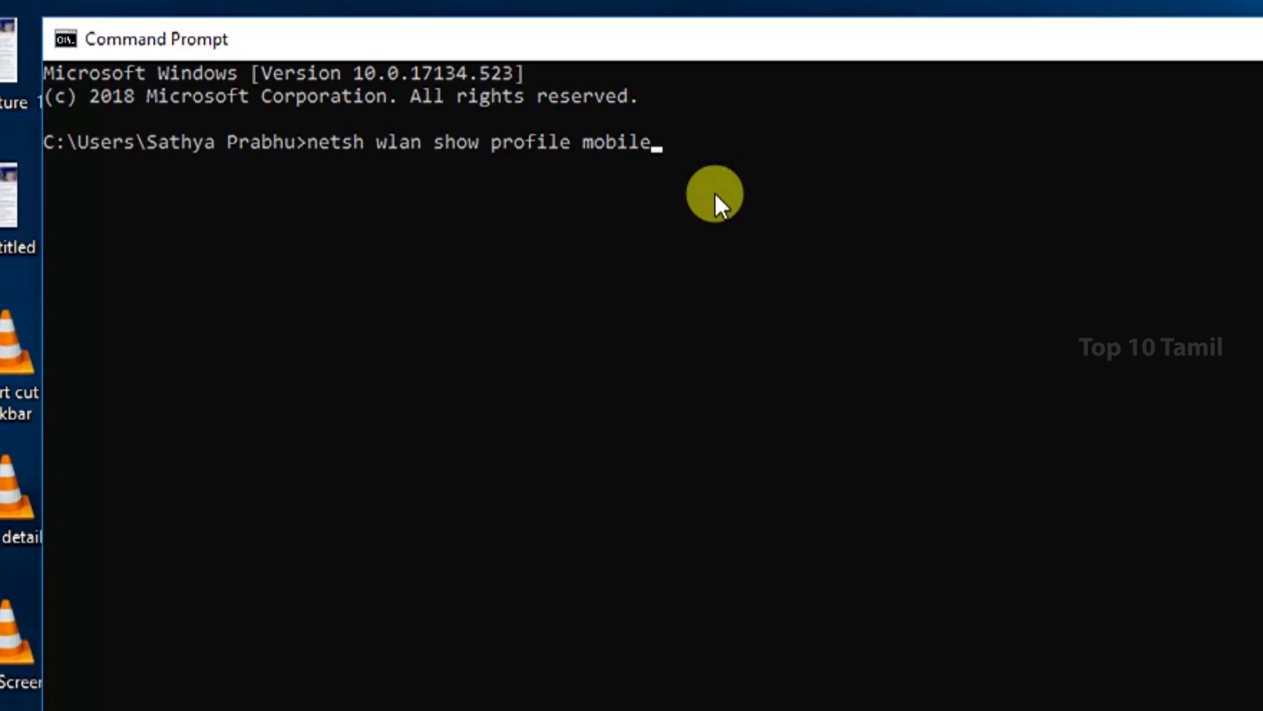
type("key=clear")
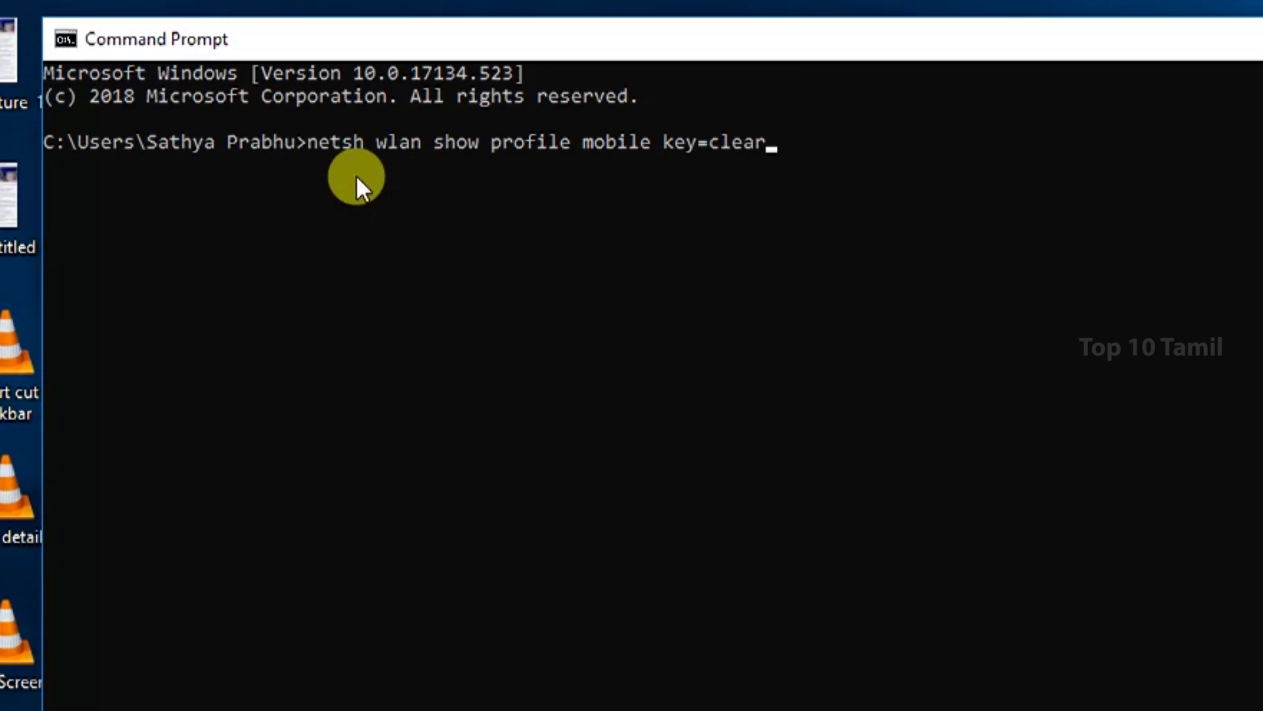
key("Return")
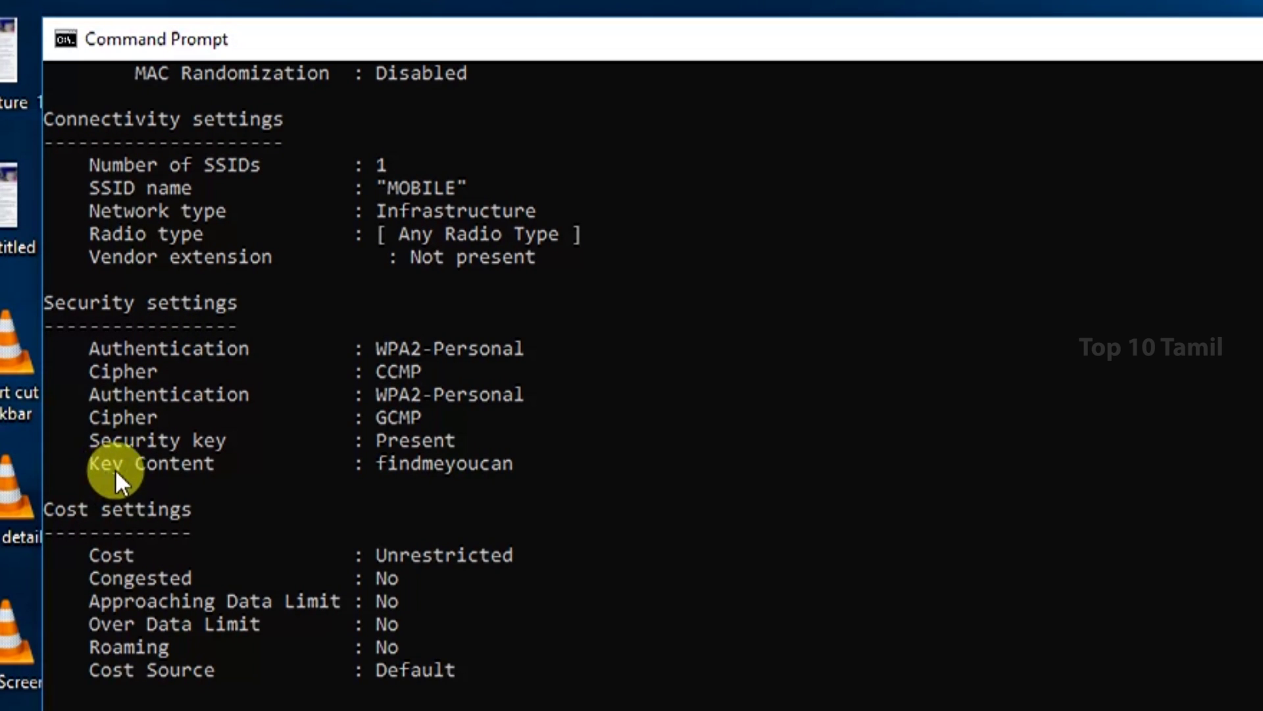
left_click(400, 463)
left_click_drag(378, 463, 511, 469)
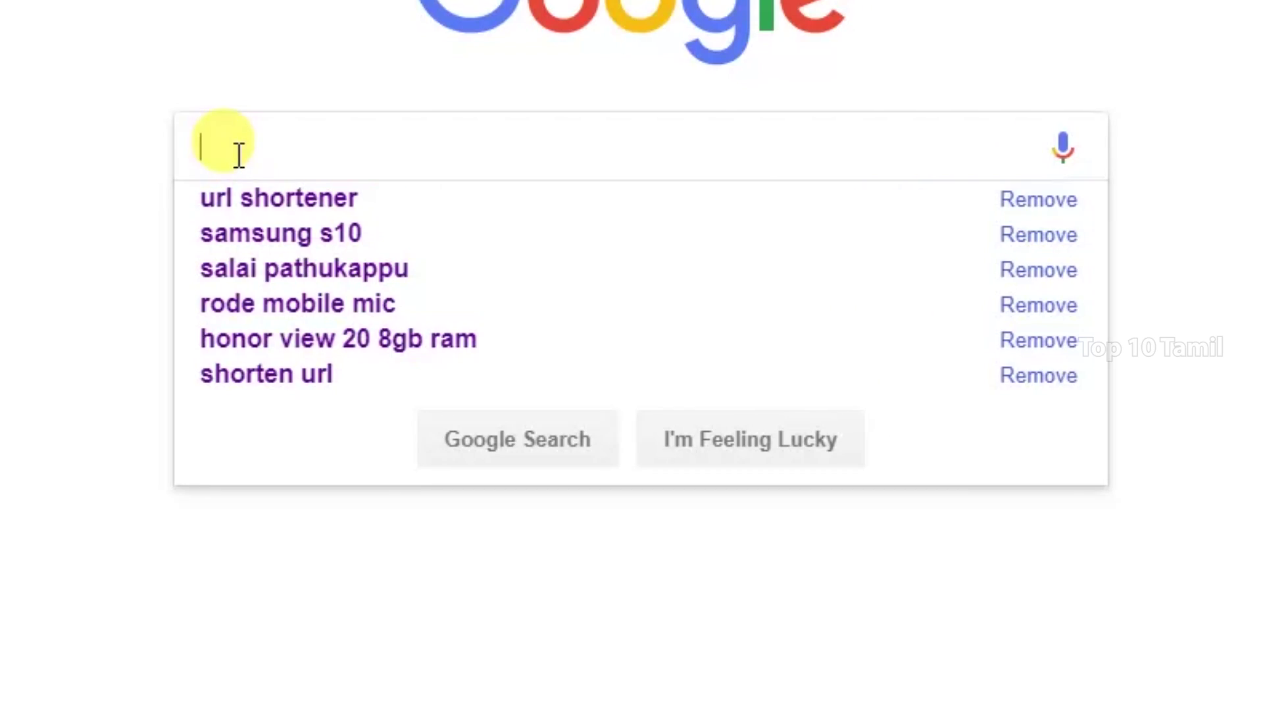
Step: Search Google for 'index of garfi' and scan the results
type("index of")
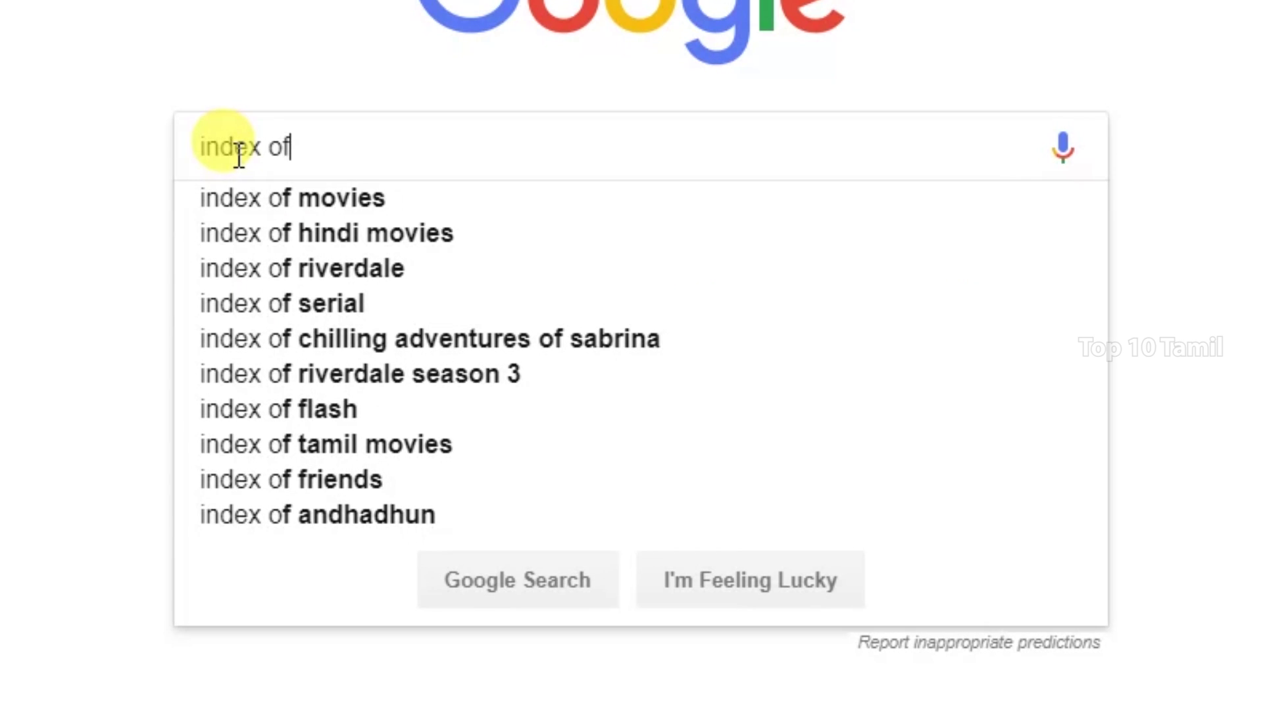
type(" garfi")
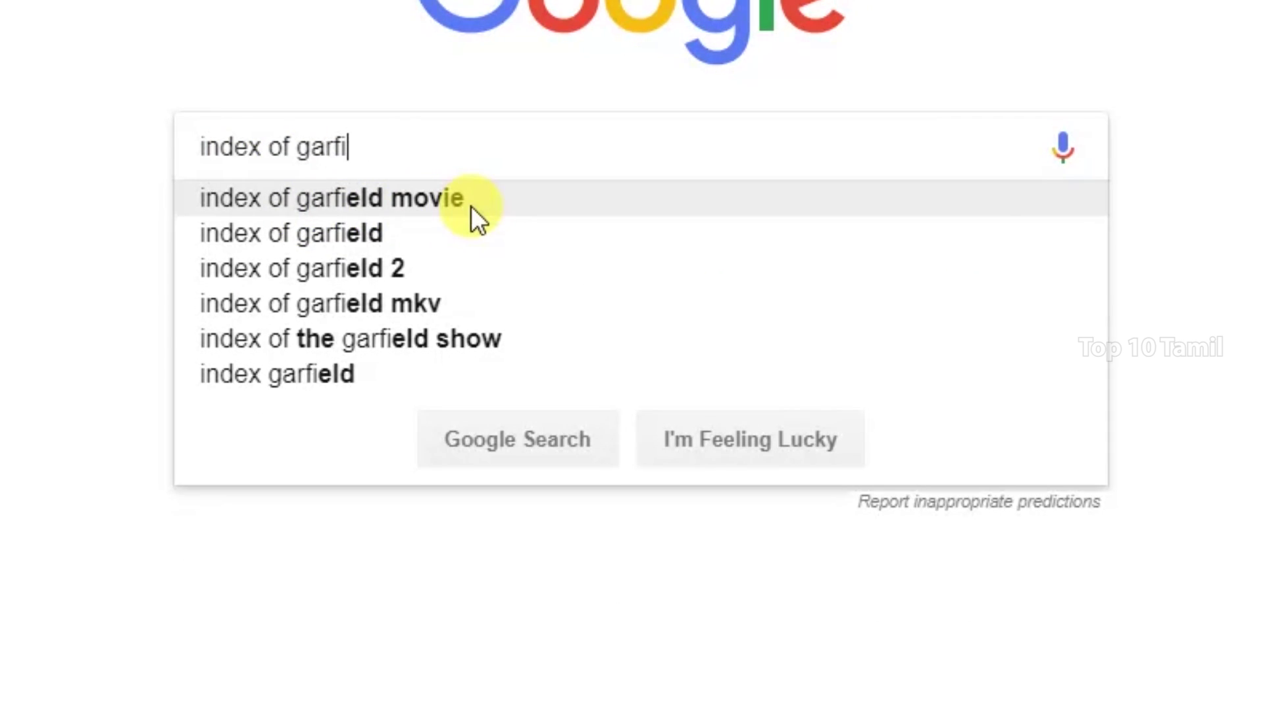
left_click(471, 206)
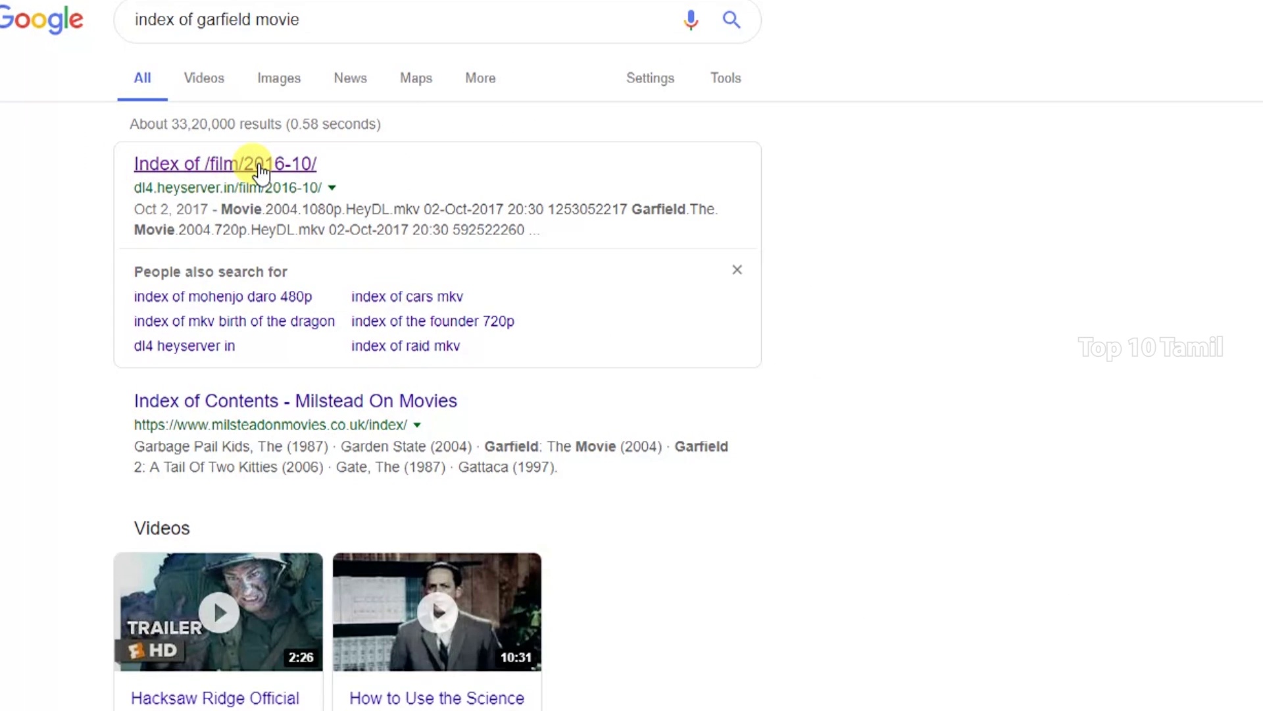
scroll(418, 330, "down", 3)
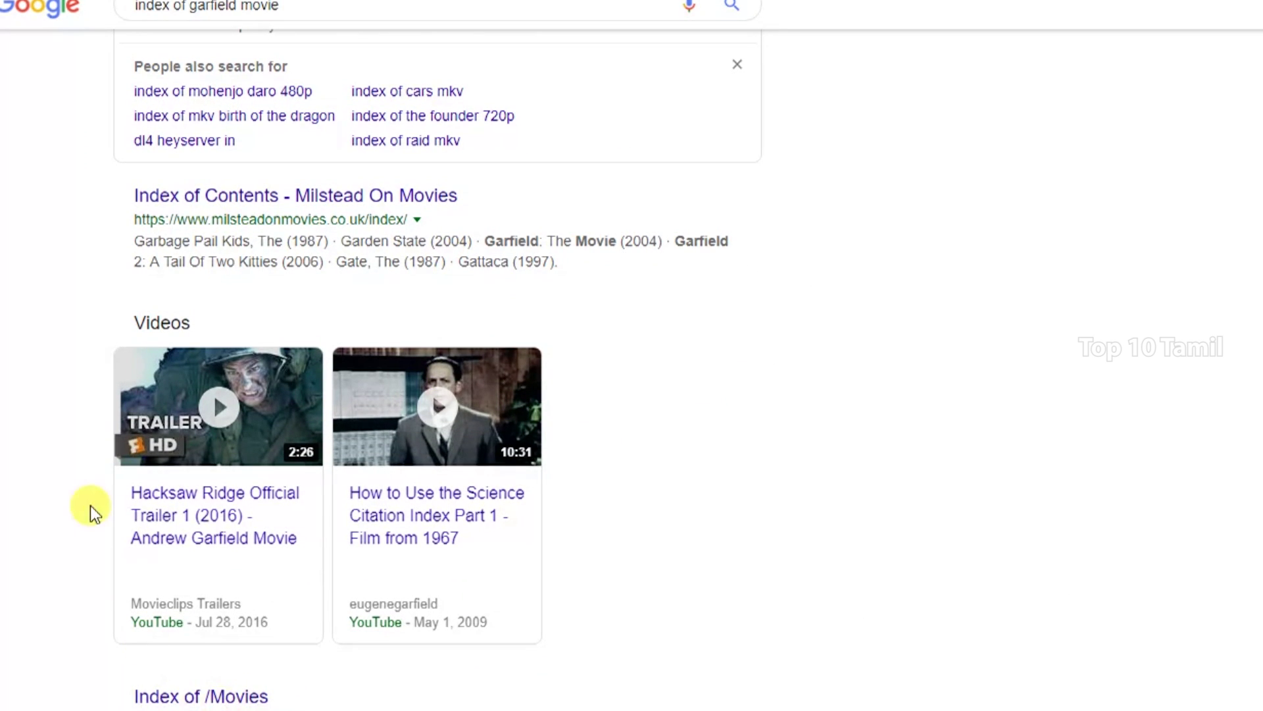
scroll(88, 412, "up", 3)
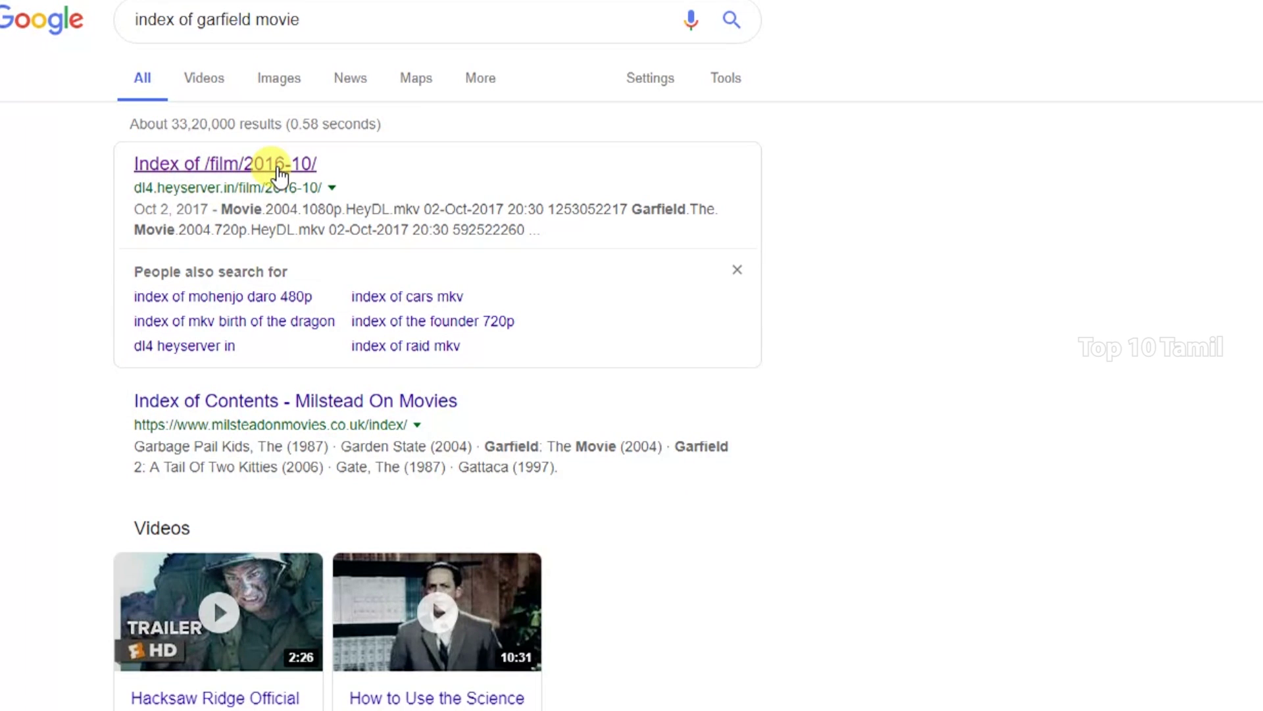
Step: Open the Index of /film/2016-10/ listing and download Garfield.2004.720p.Farsi.Dubbed.HeyDL.mkv
left_click(277, 167)
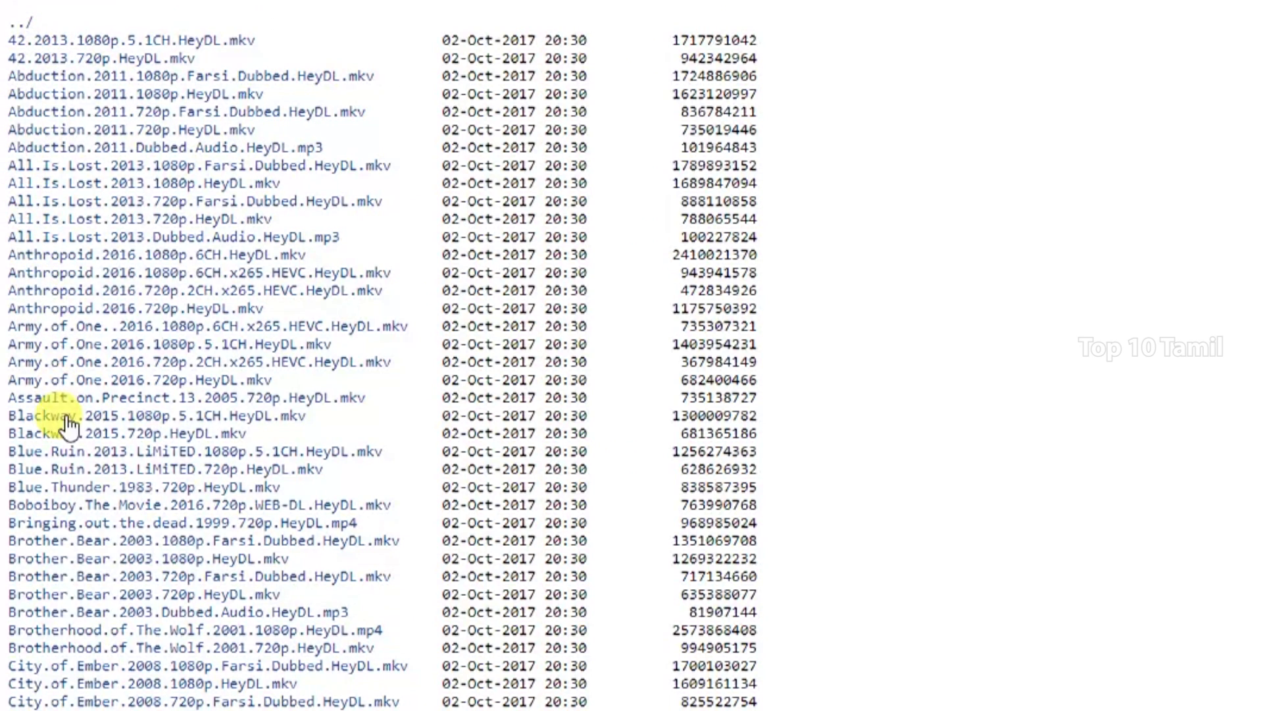
scroll(40, 555, "down", 9)
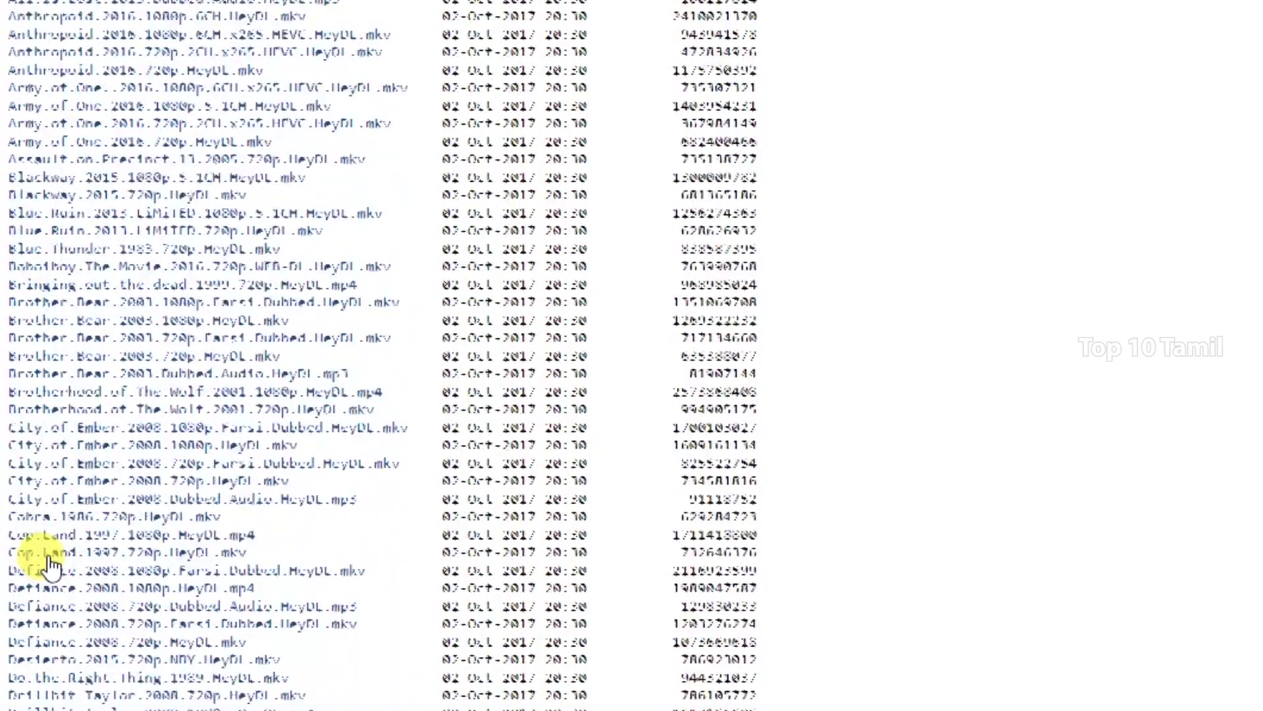
scroll(51, 564, "down", 4)
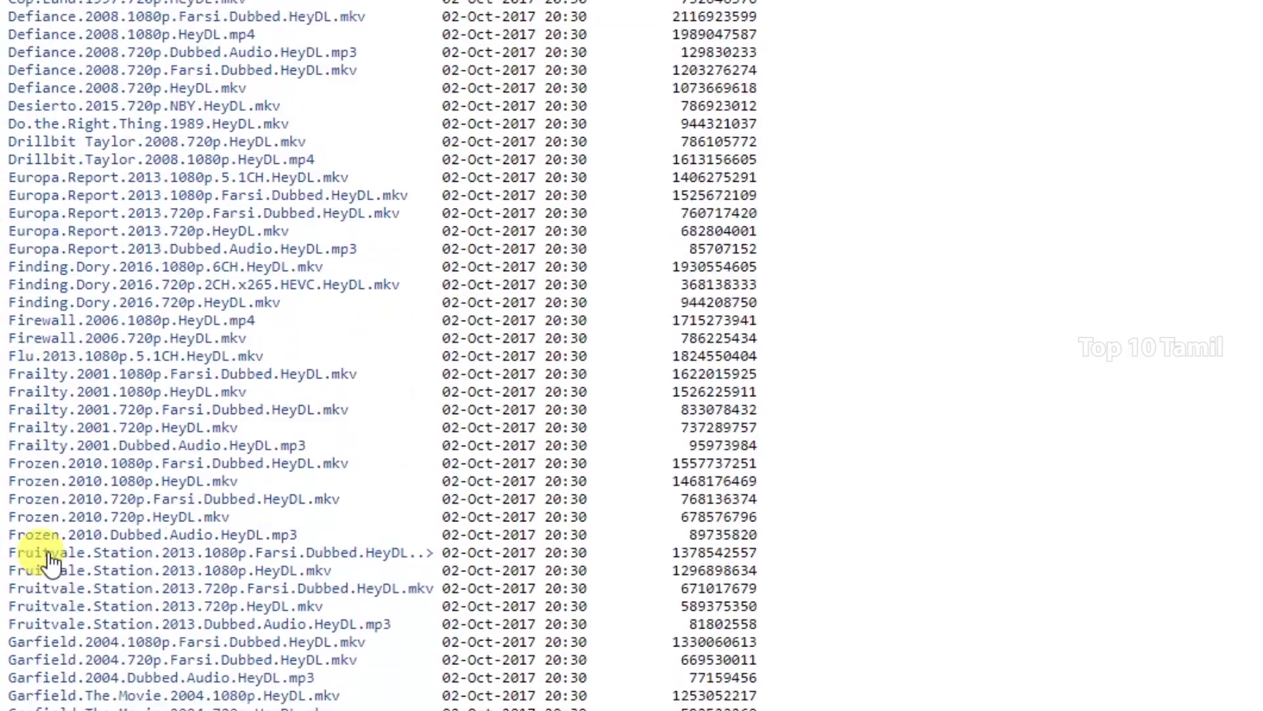
scroll(52, 577, "down", 1)
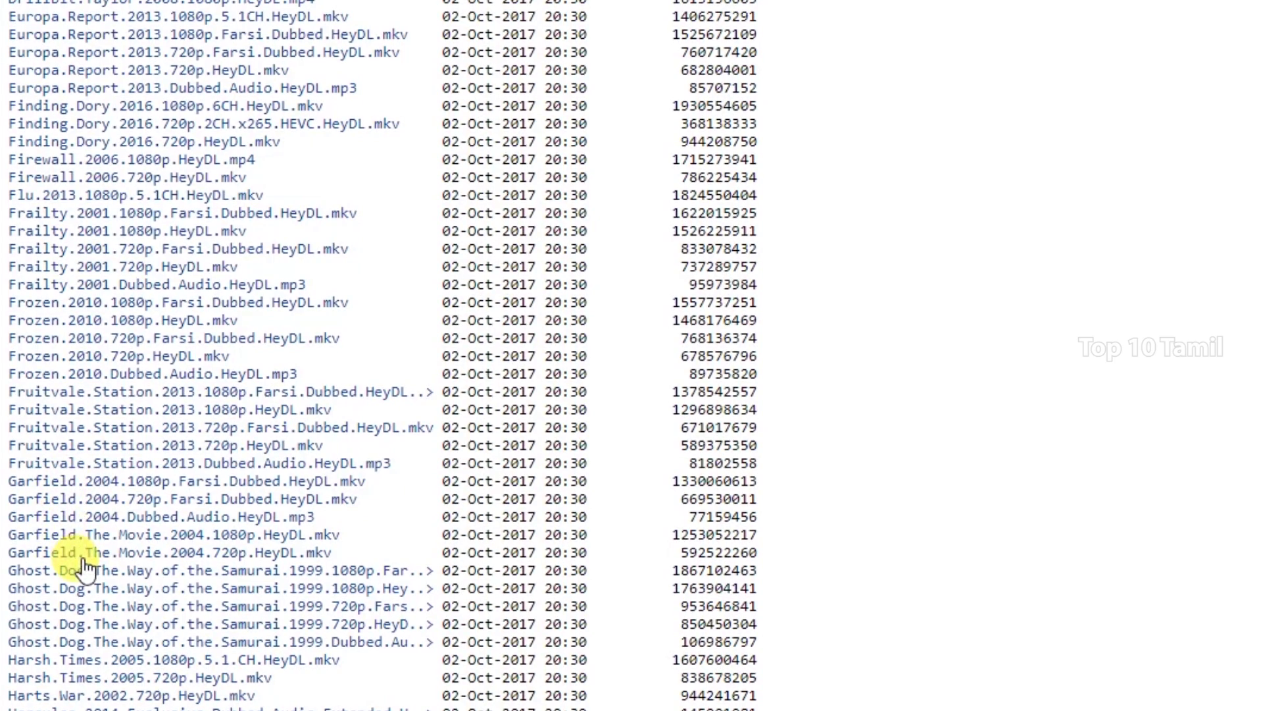
left_click(271, 496)
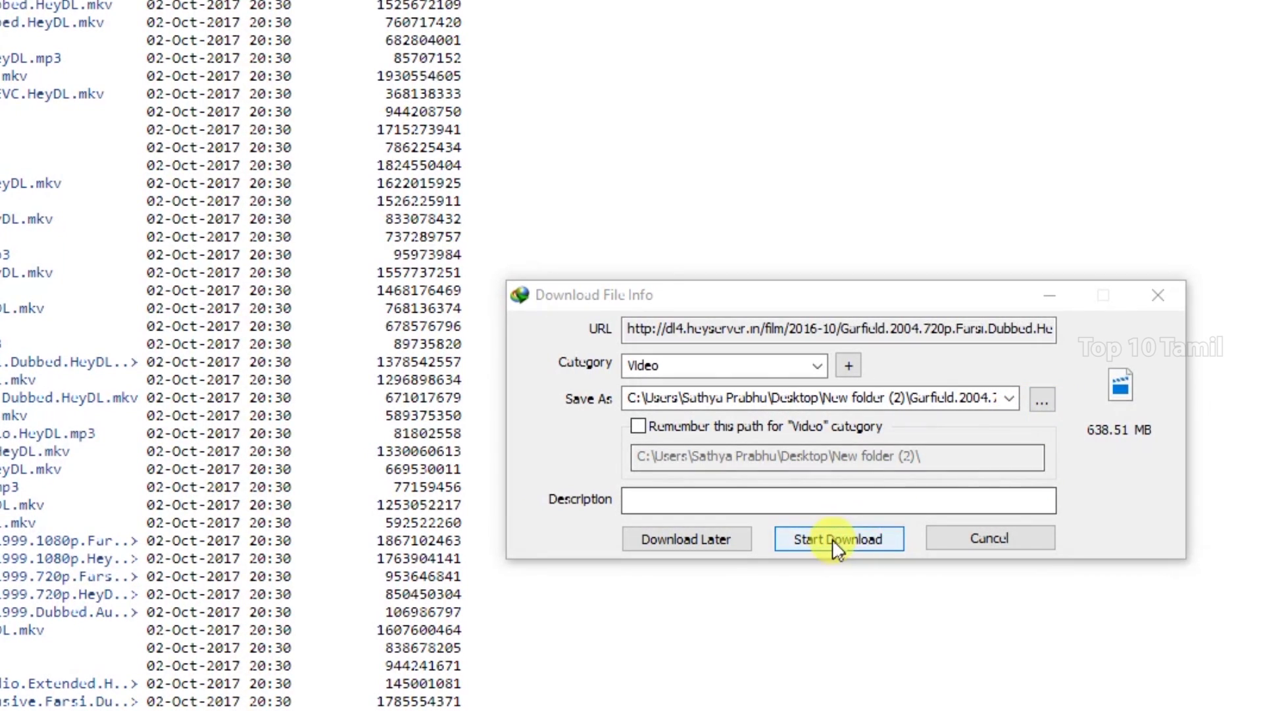
Step: Start downloading the 638.51 MB Garfield.2004.720p.Farsi.Dubbed file in IDM
left_click(858, 534)
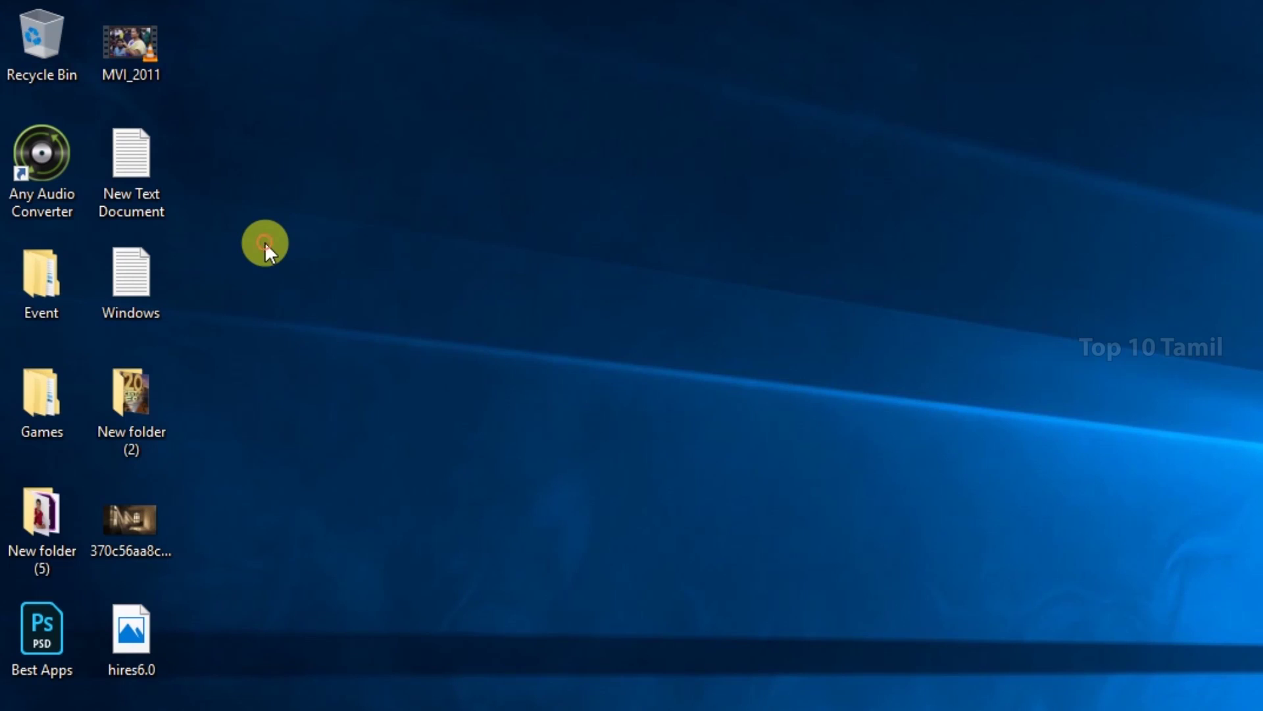
Step: Create a new desktop folder and rename it to a blank name with Alt+0160
right_click(265, 242)
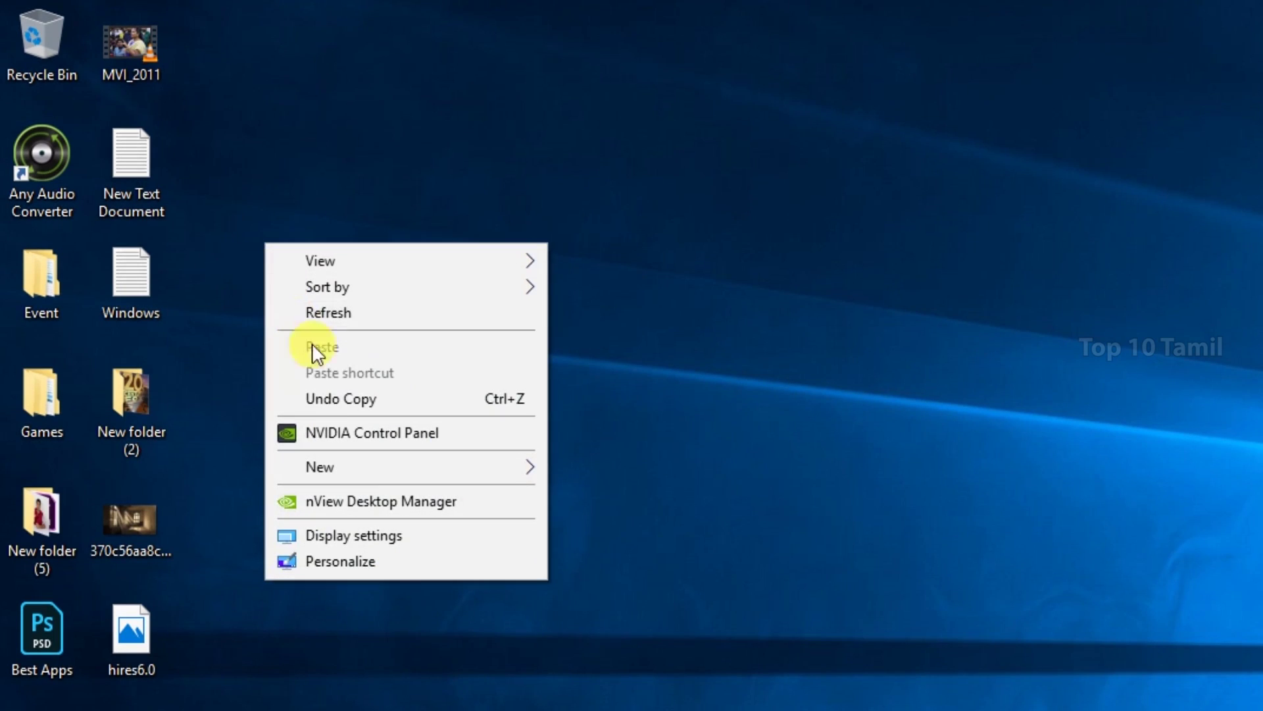
mouse_move(375, 469)
left_click(639, 472)
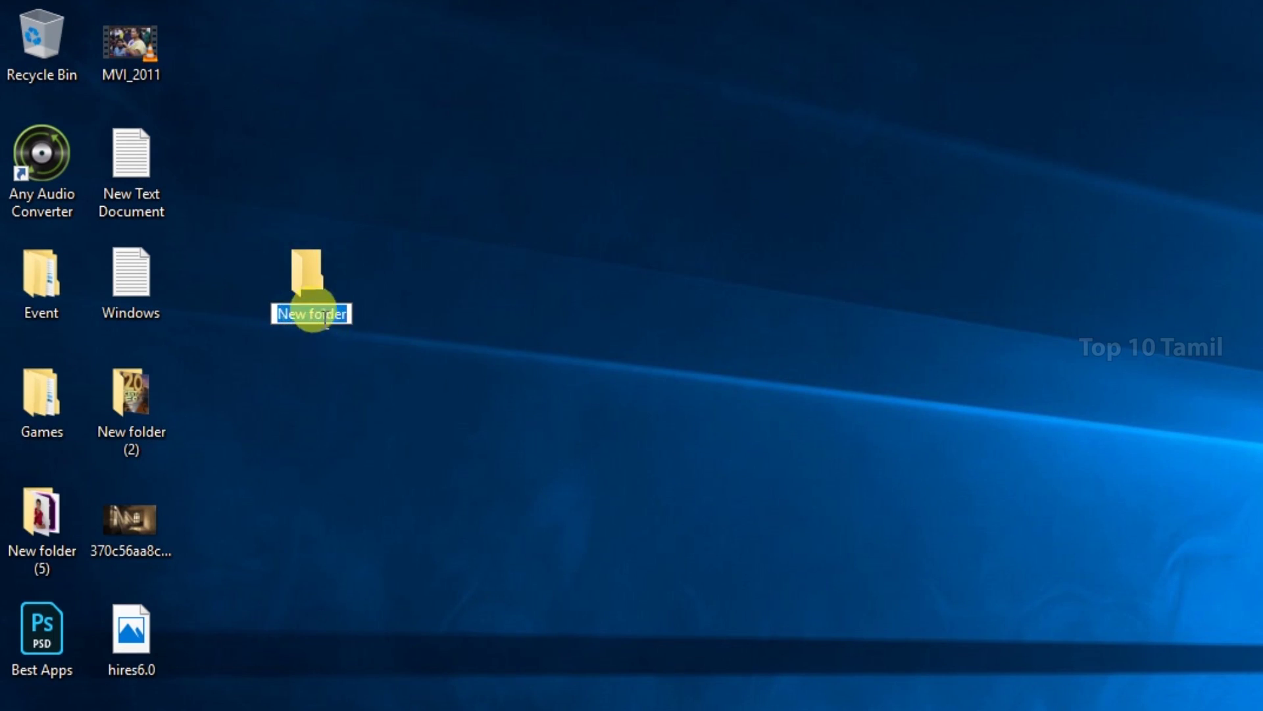
key("BackSpace")
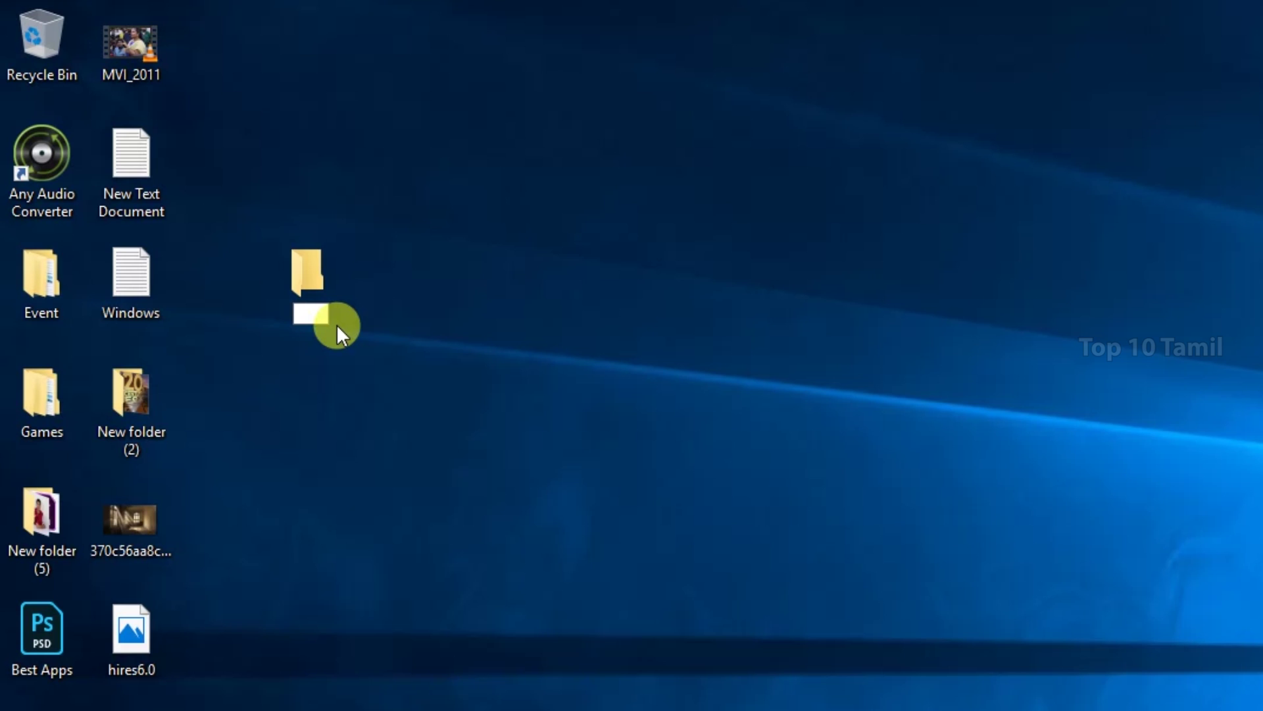
key("Return")
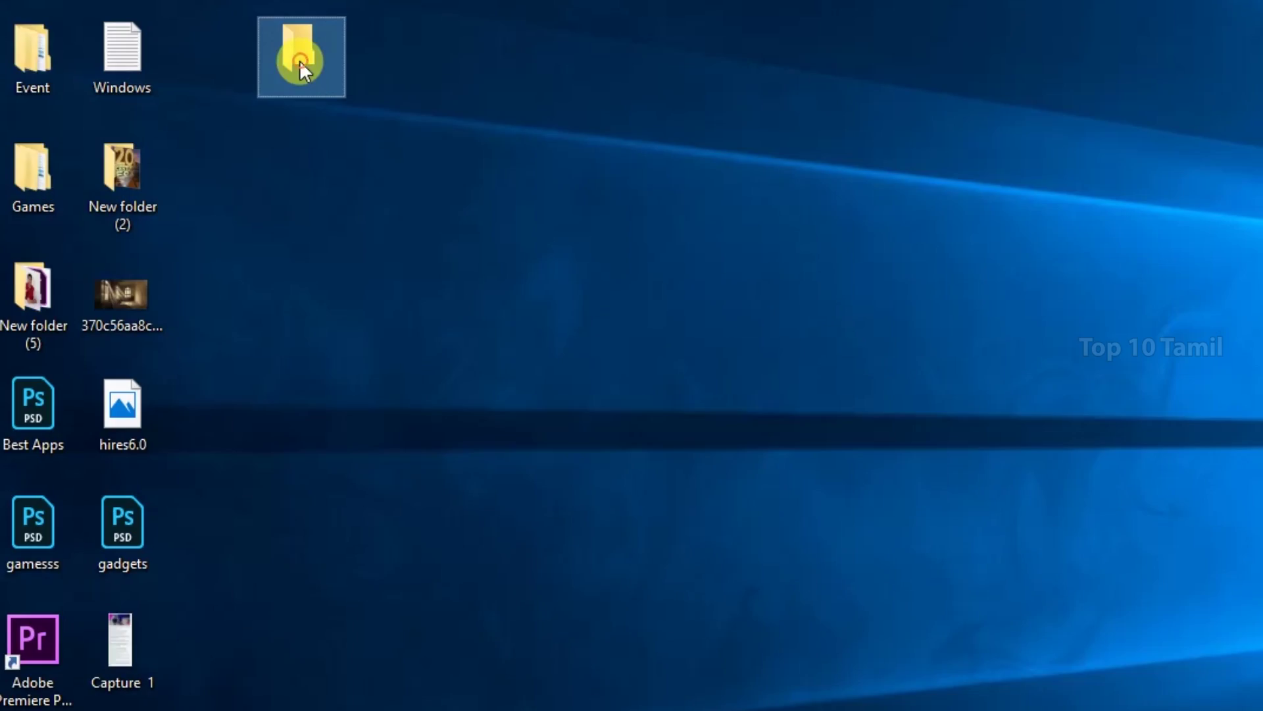
right_click(307, 284)
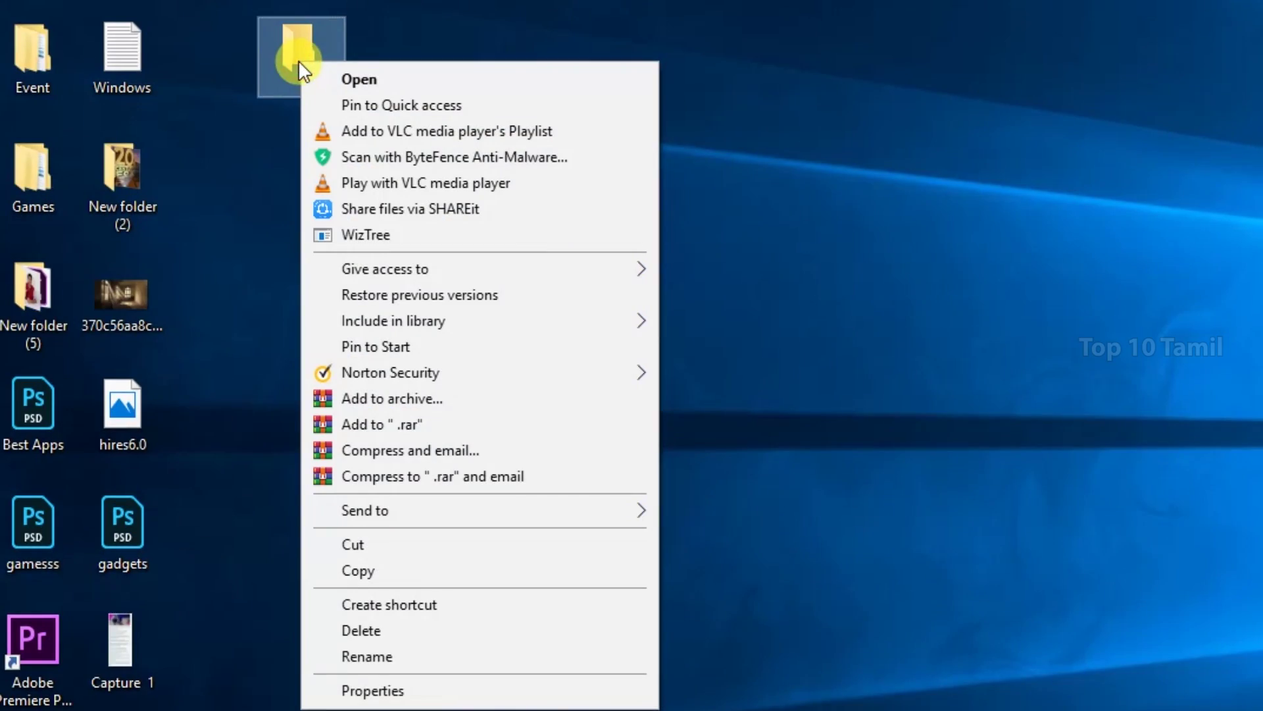
Step: Give the nameless folder a transparent blank icon through Properties > Customize > Change Icon, then apply
left_click(435, 690)
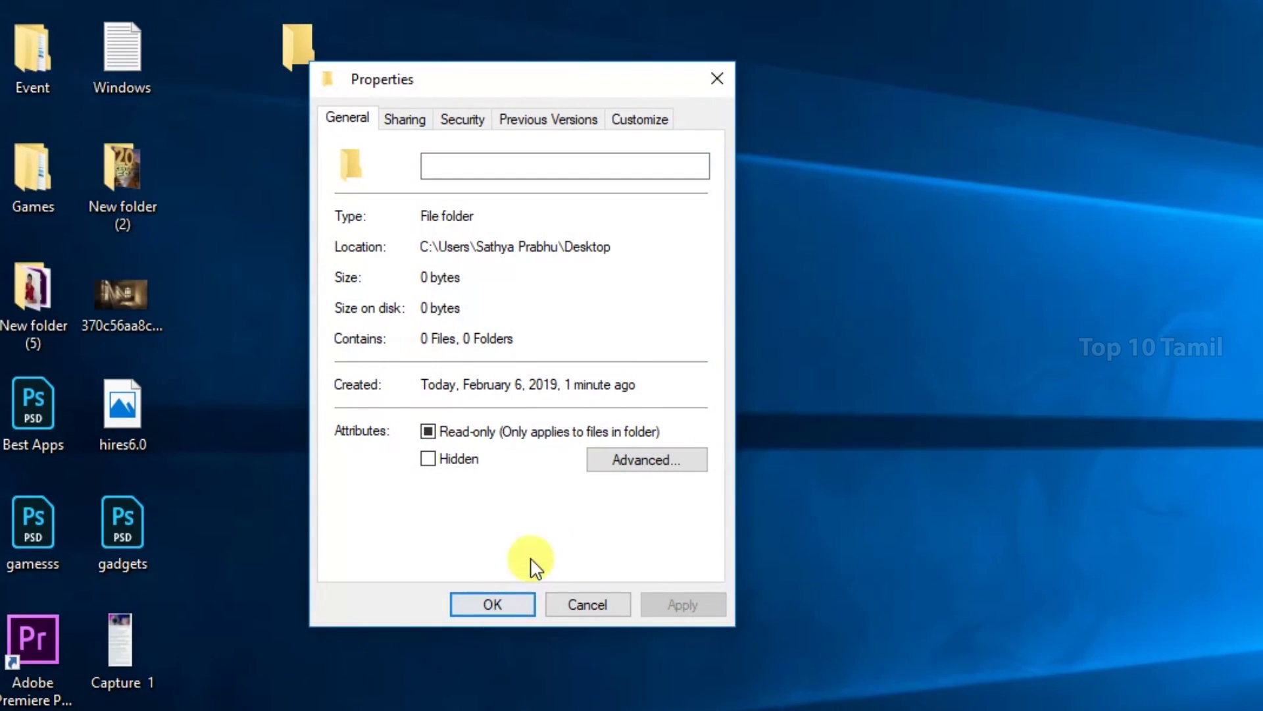
left_click(637, 128)
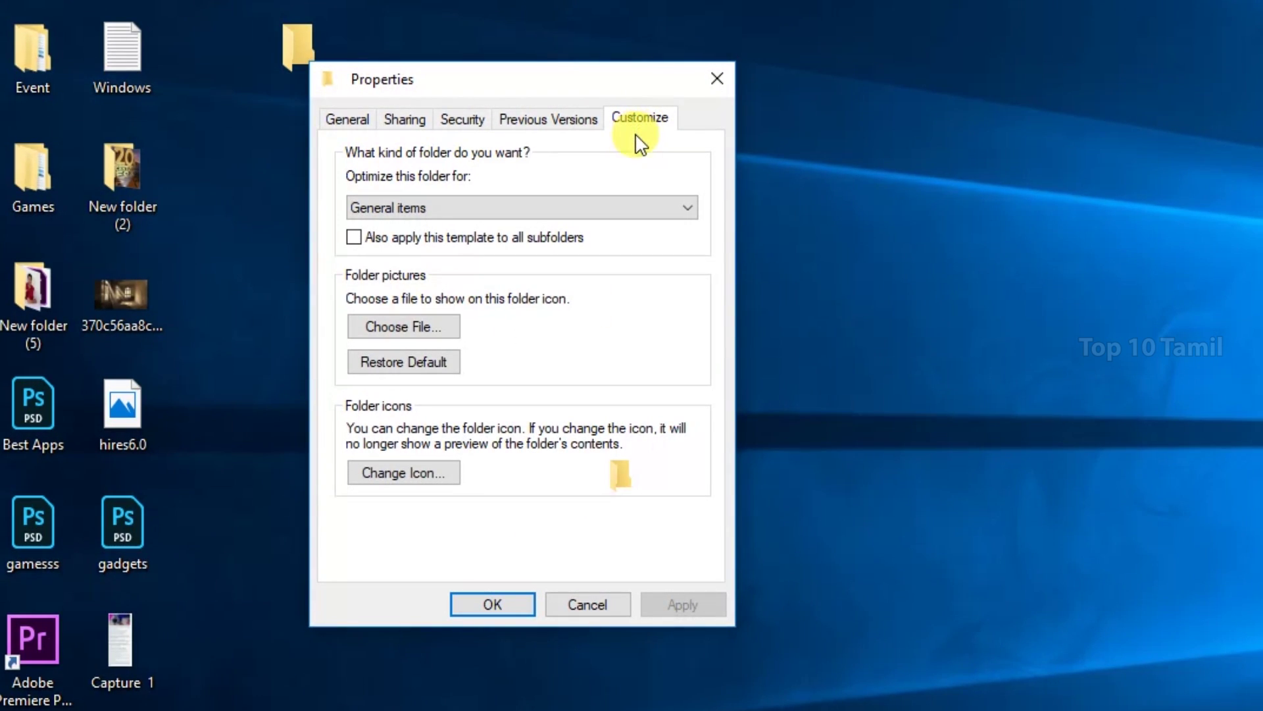
left_click(437, 480)
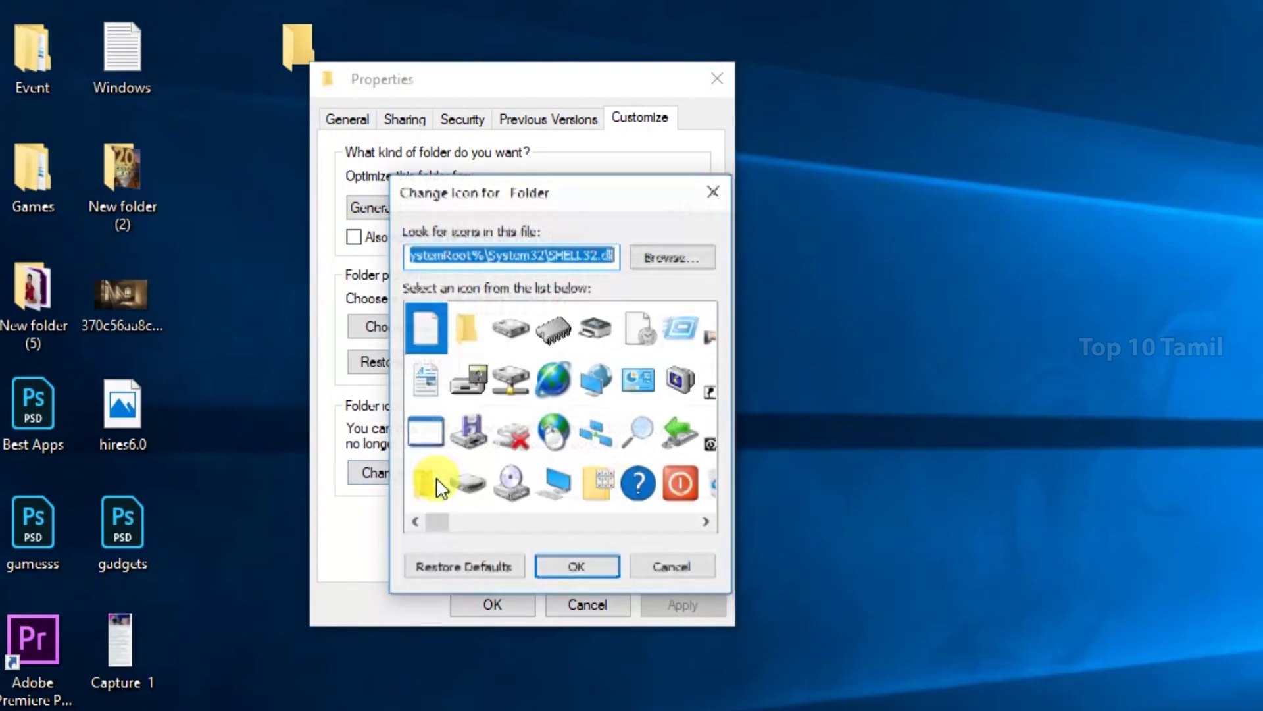
left_click(705, 521)
left_click(705, 521)
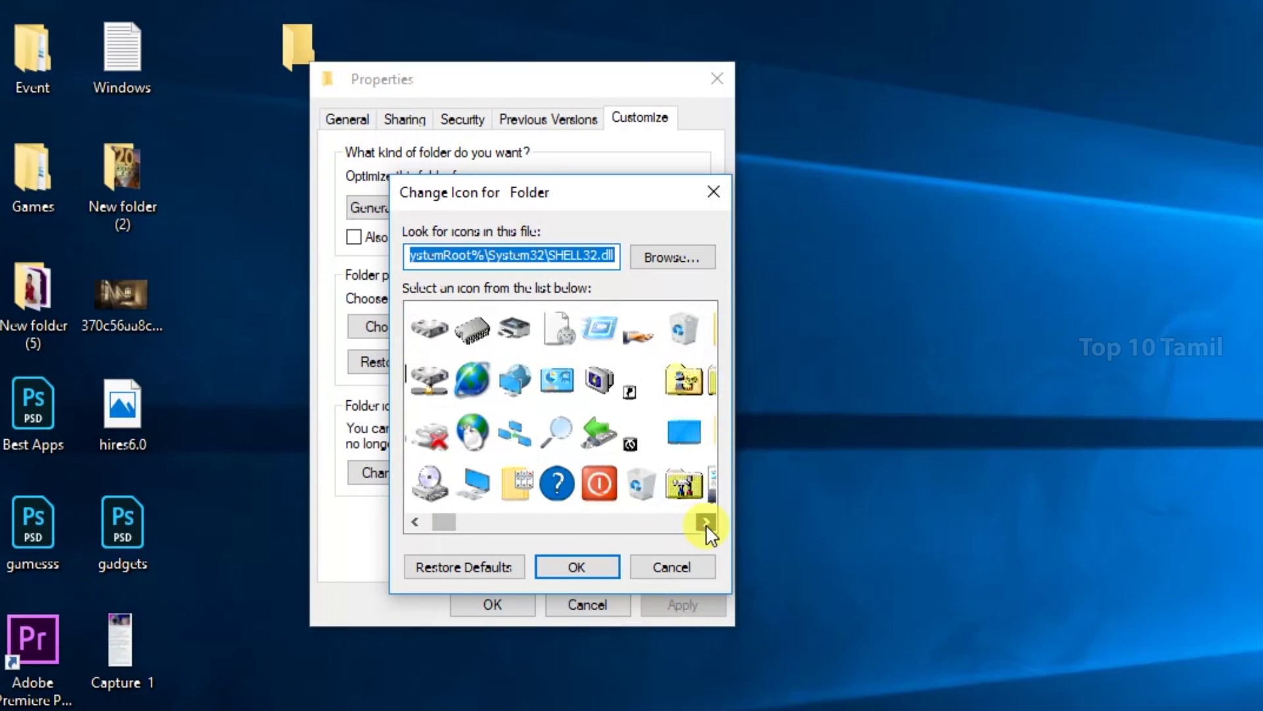
left_click(705, 521)
left_click(705, 521)
left_click(705, 522)
left_click(706, 522)
left_click(705, 521)
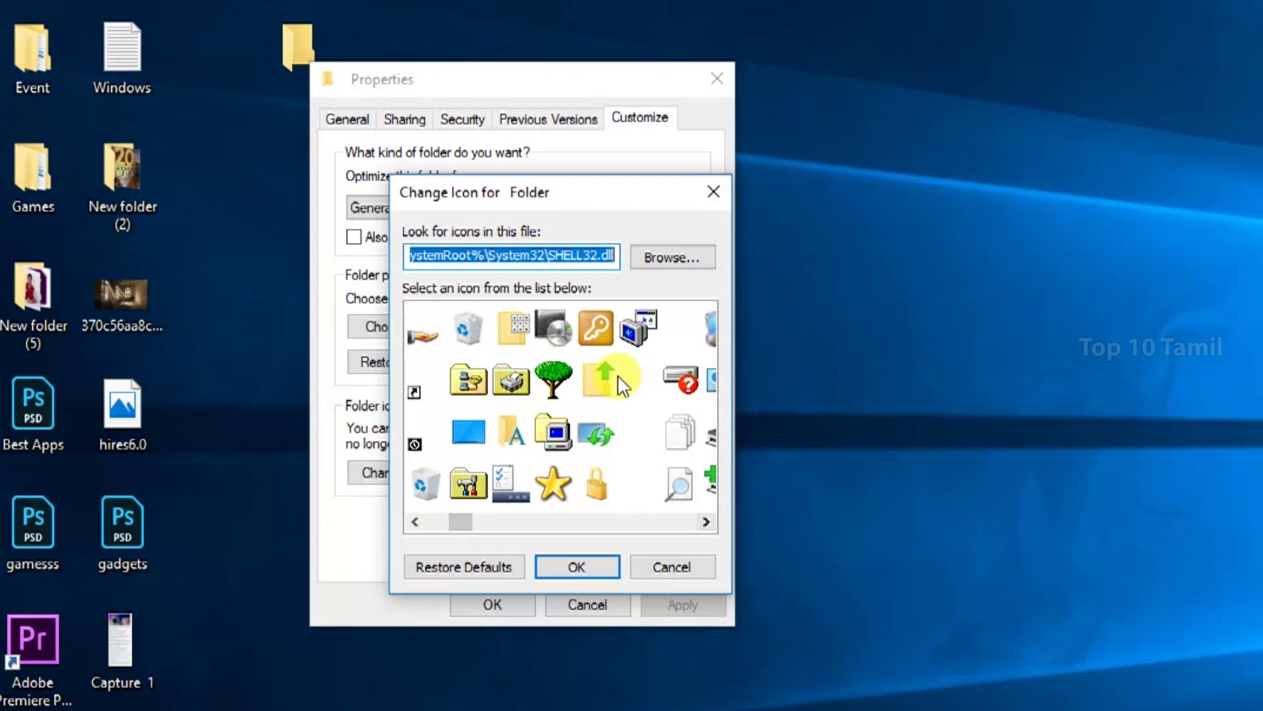
left_click(640, 401)
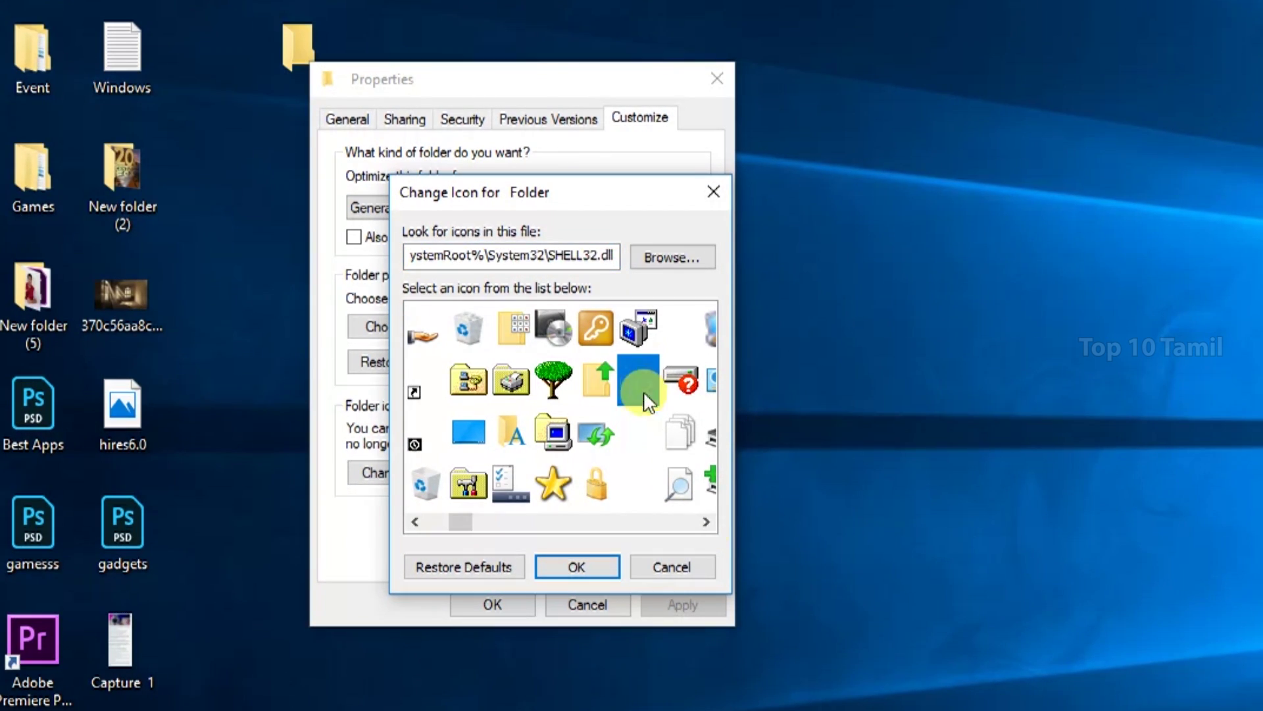
left_click(642, 432)
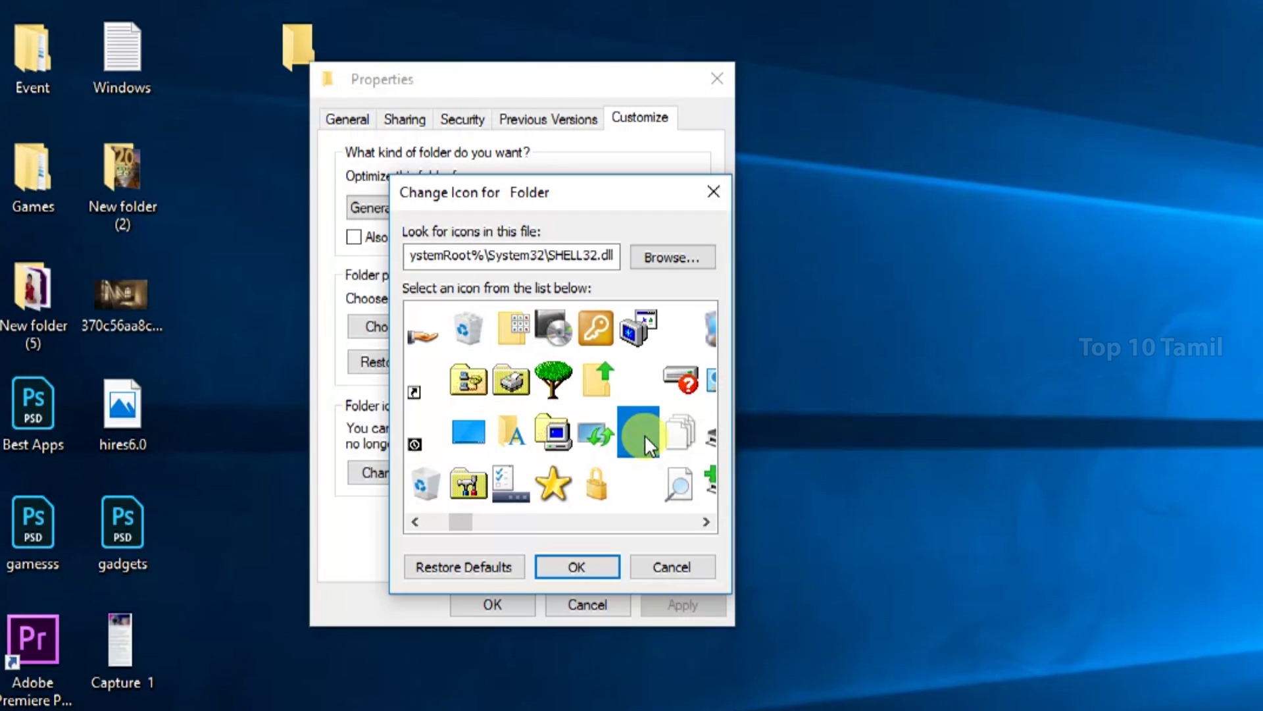
left_click(598, 563)
left_click(678, 606)
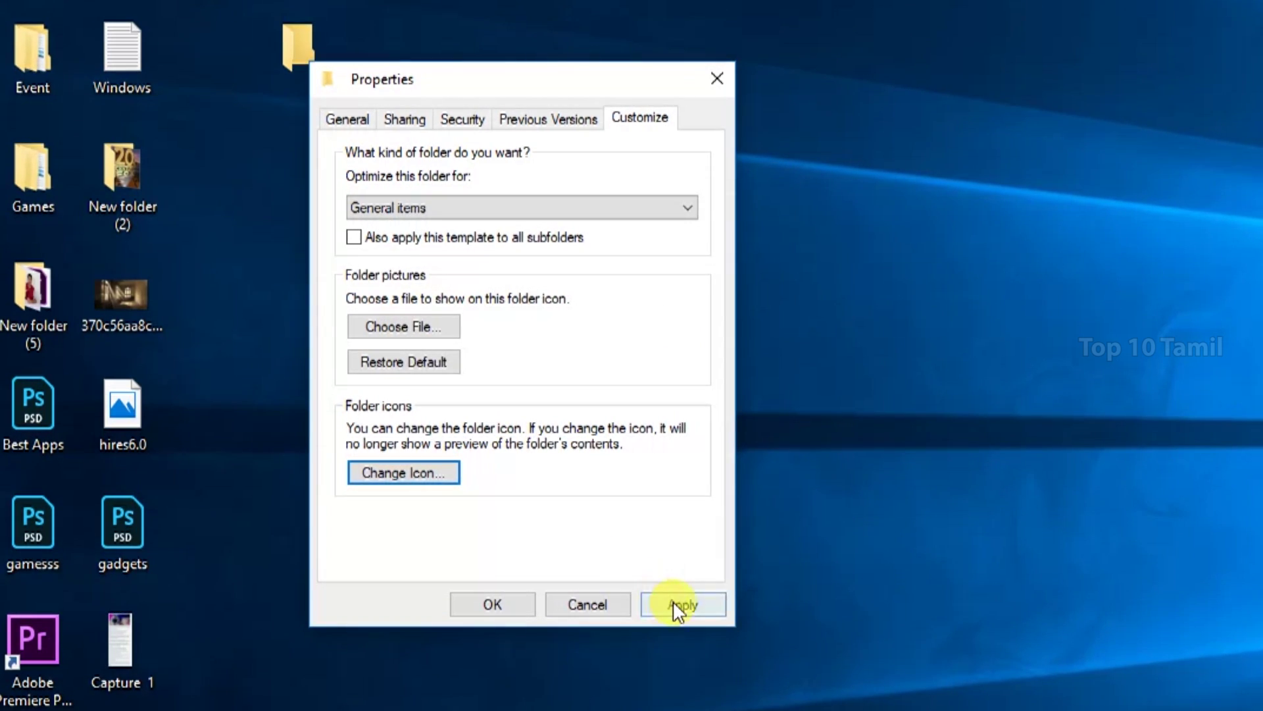
left_click(505, 595)
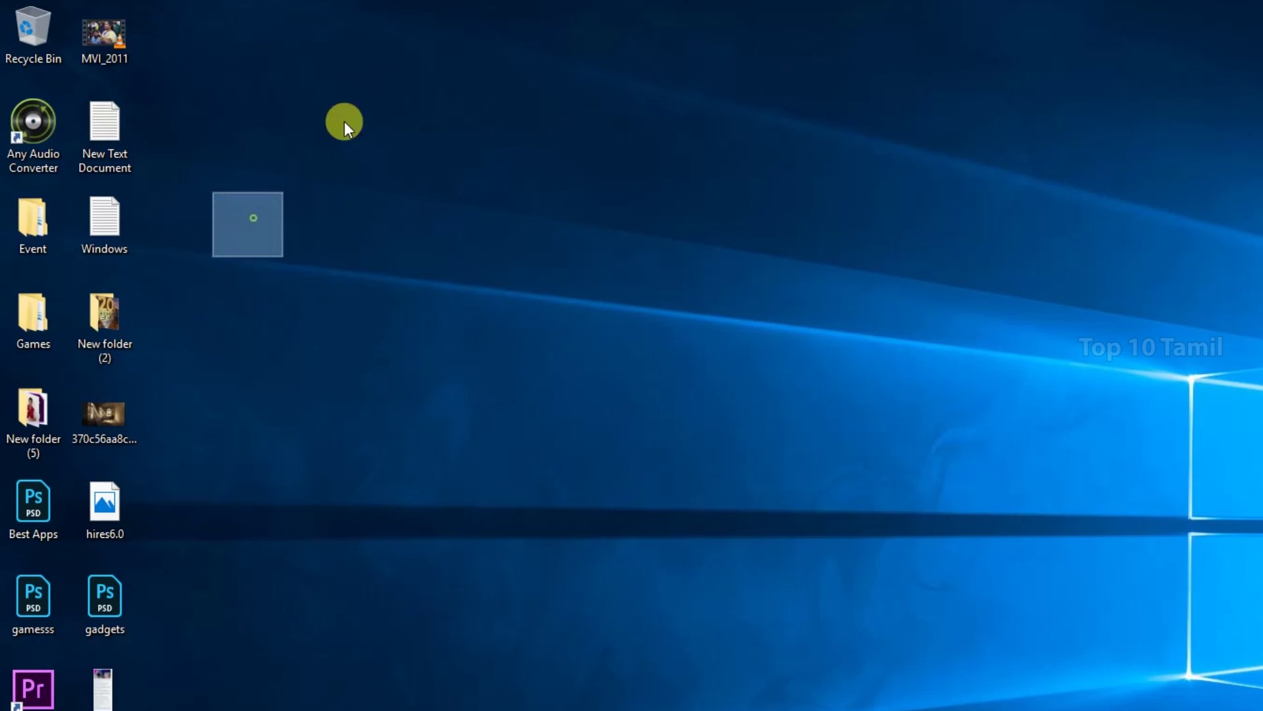
Step: Move Best Apps, gadgets, gamesss and hires6.0 into the invisible folder and verify its contents
left_click_drag(193, 608, 254, 321)
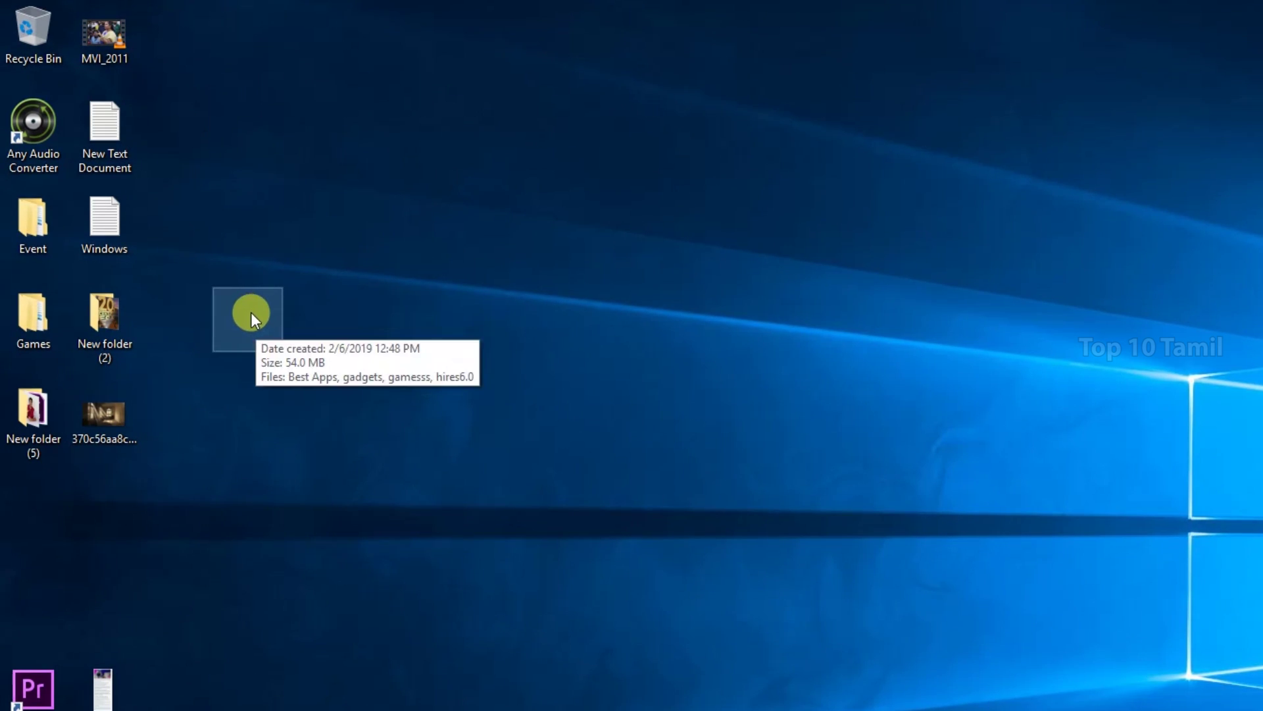
left_click(250, 327)
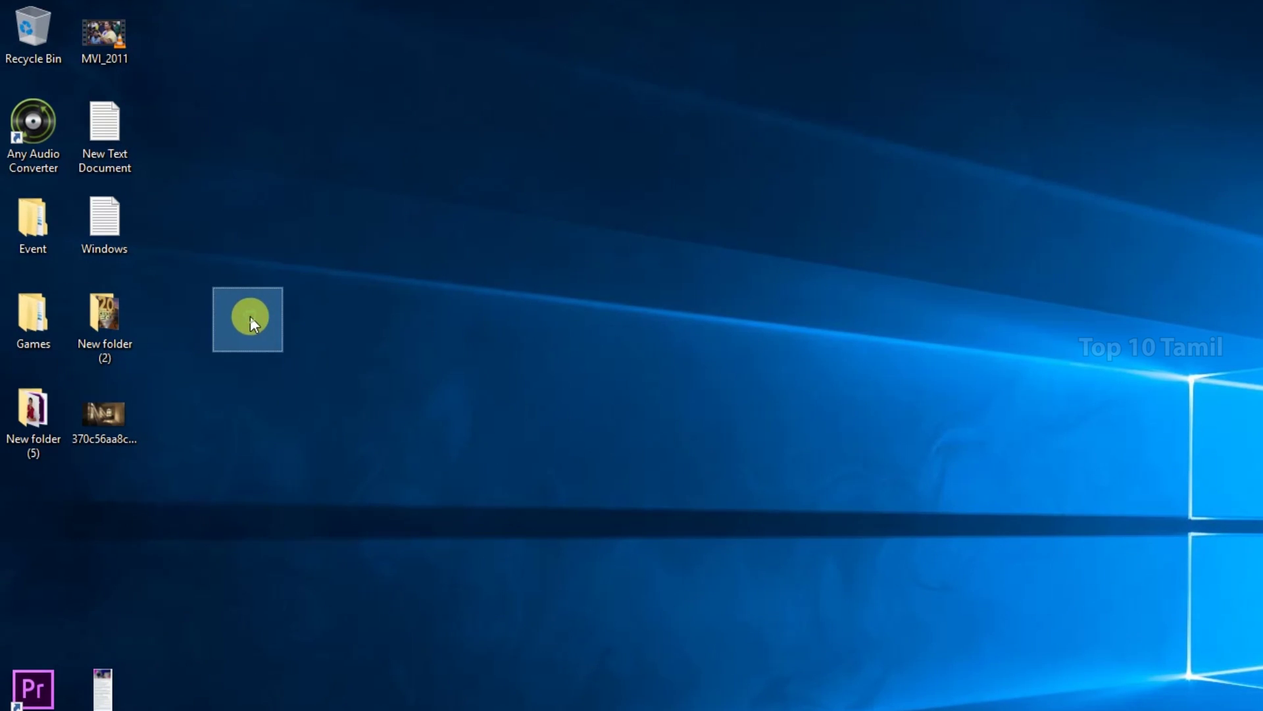
double_click(253, 321)
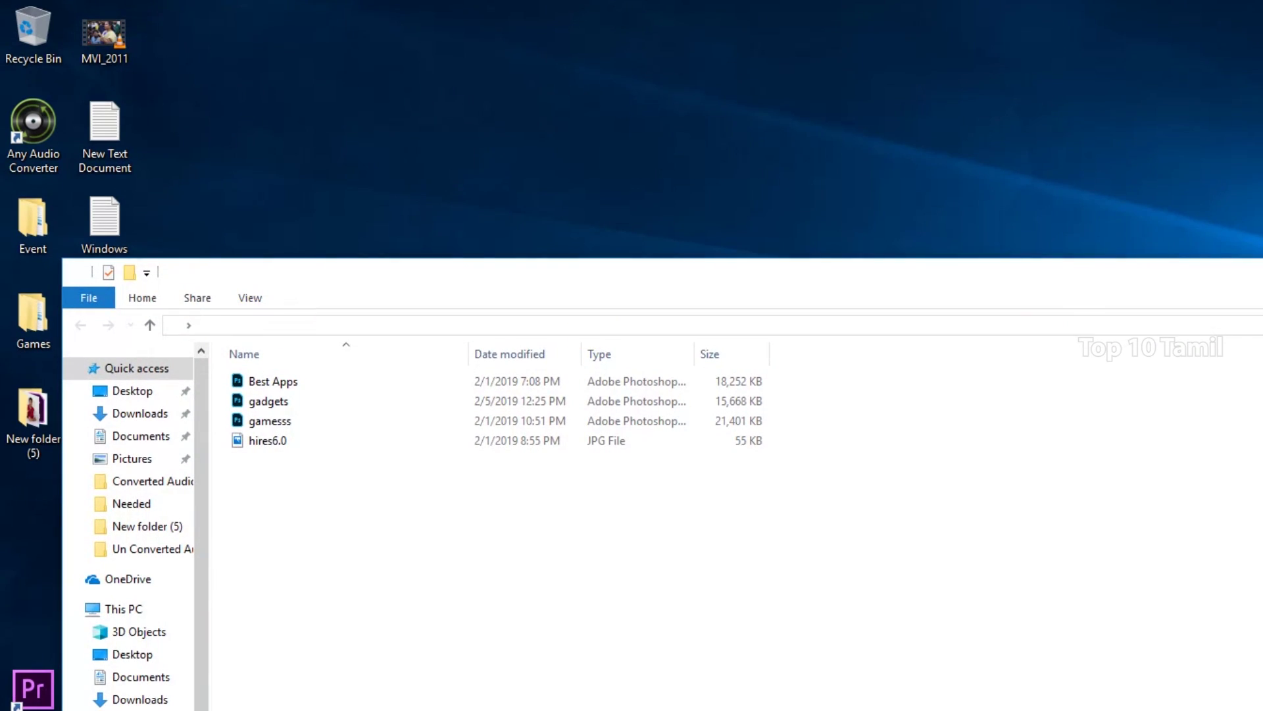
key("alt+F4")
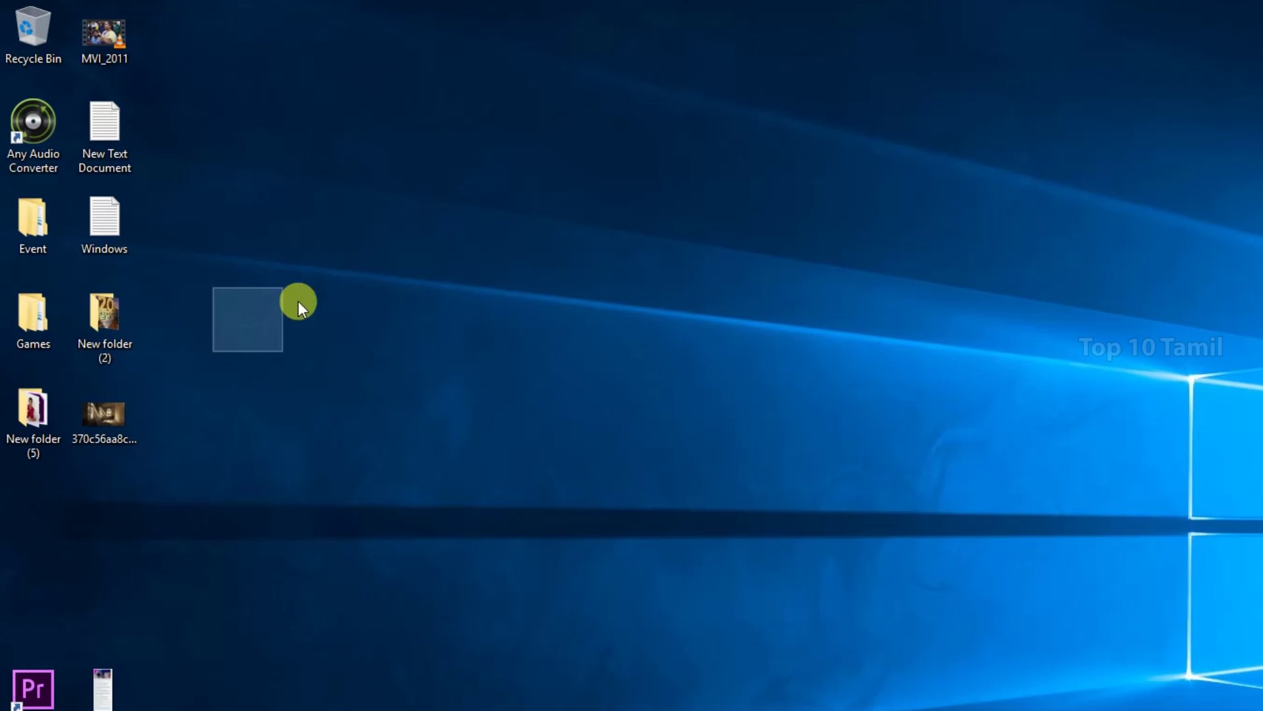
left_click(238, 327)
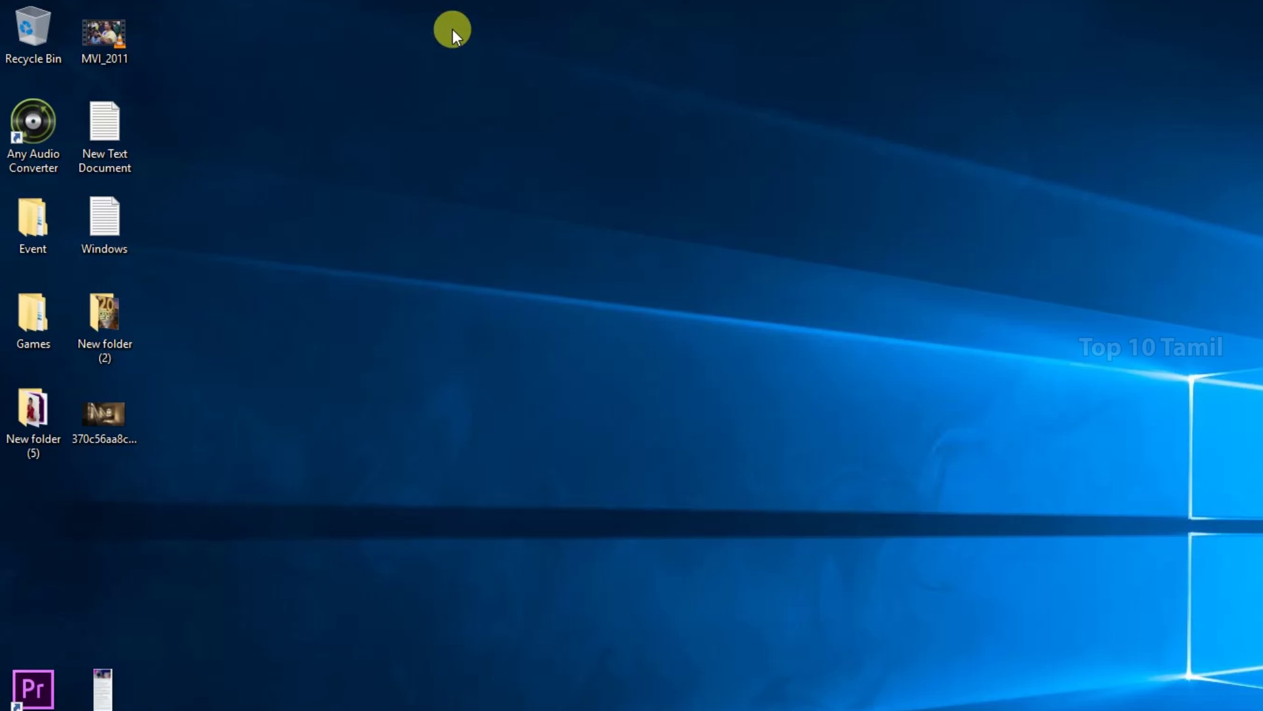
left_click(306, 131)
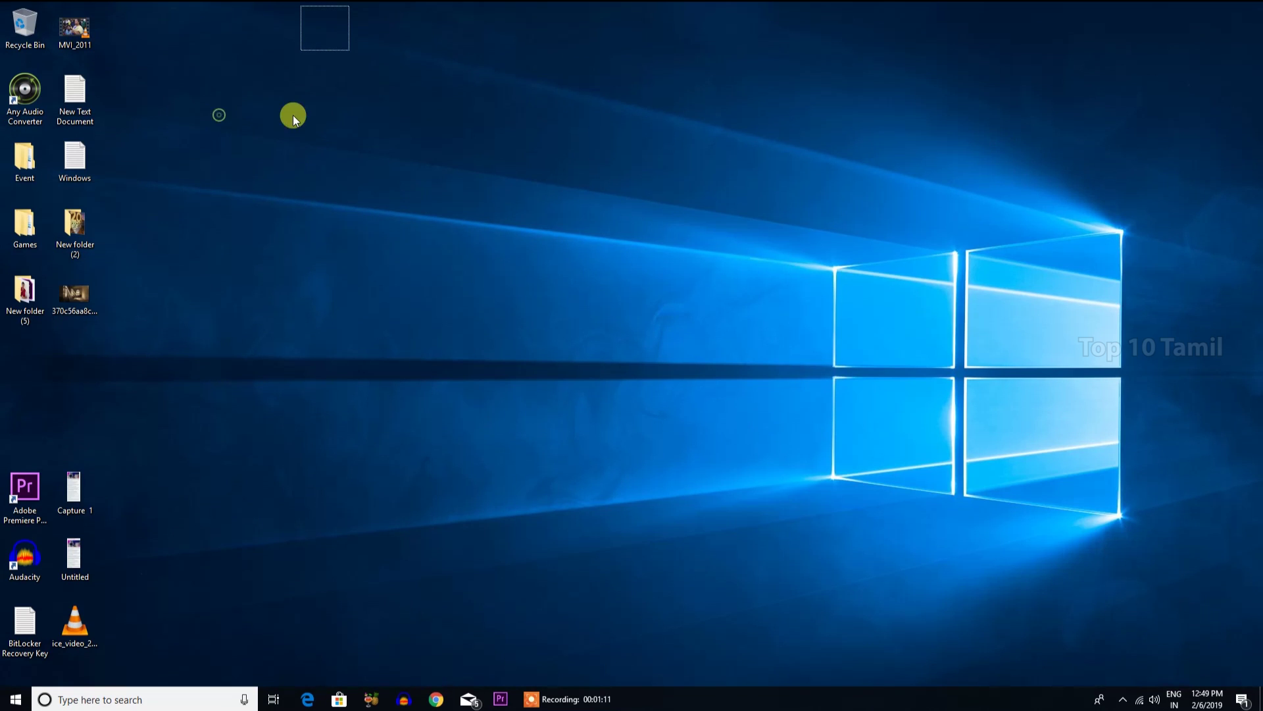
Step: Drag the invisible folder to the desktop's top-right corner and clear the selection
left_click(84, 118)
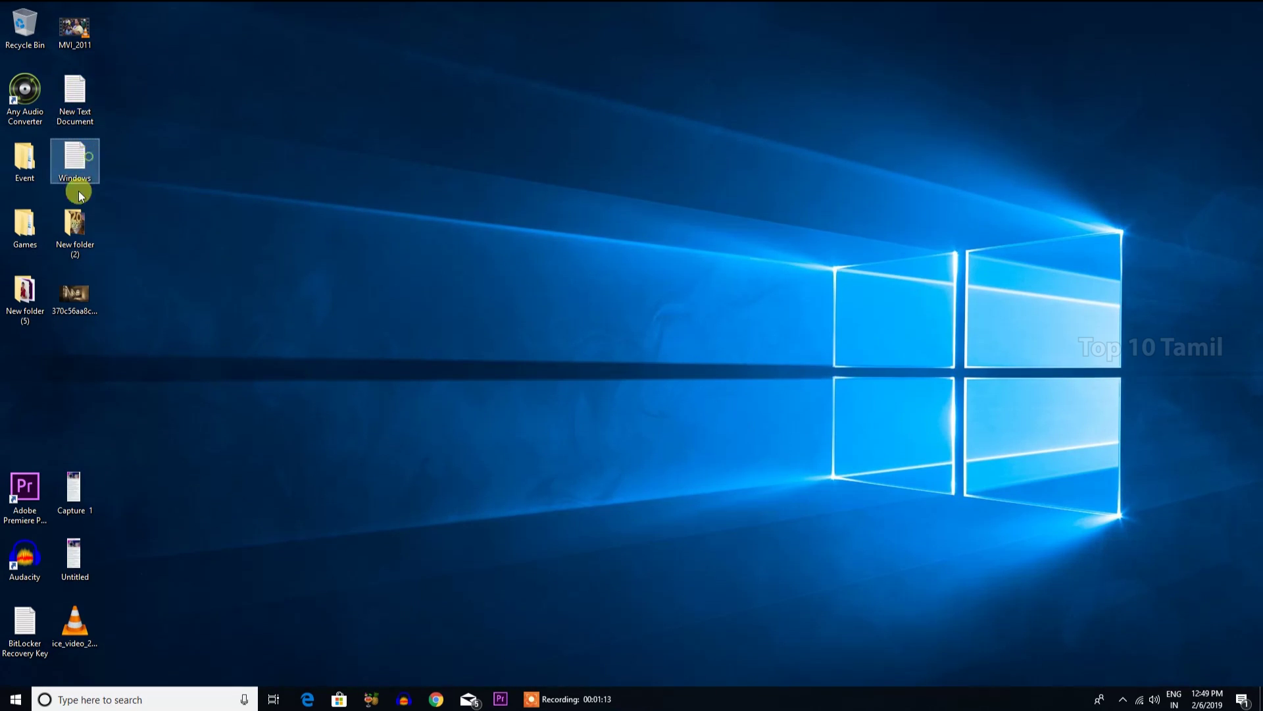
left_click(31, 156)
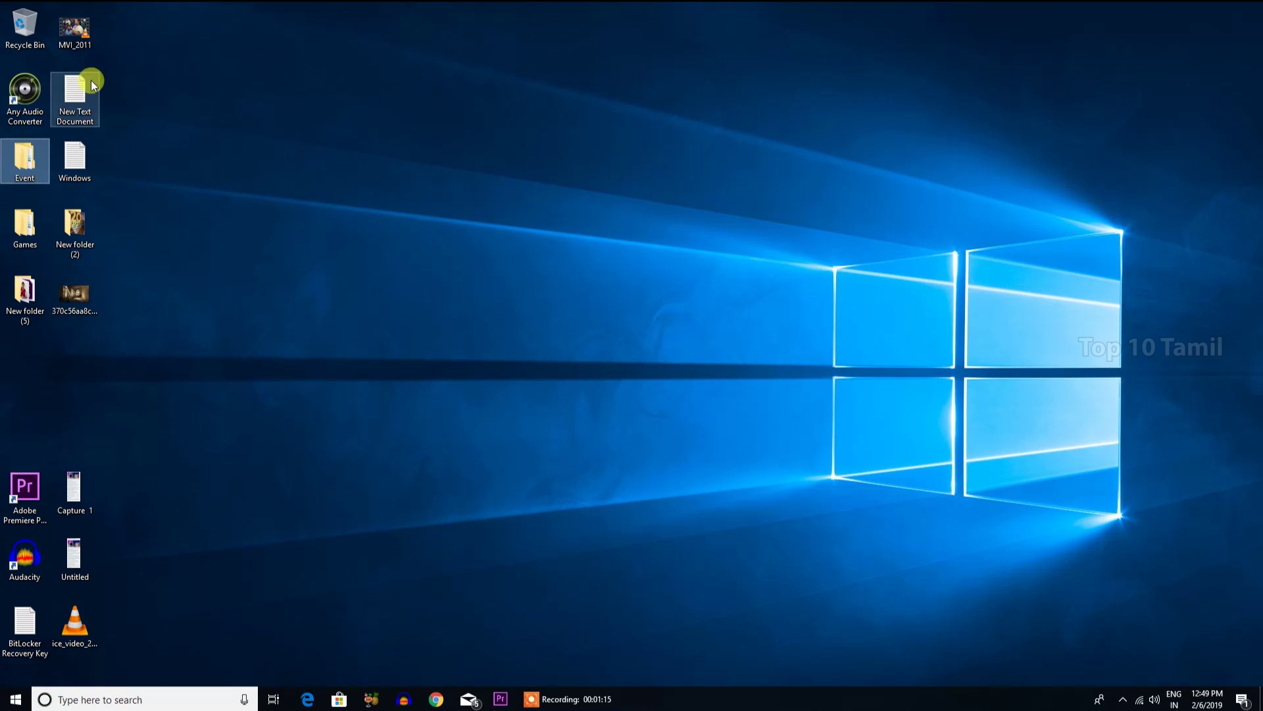
left_click_drag(322, 26, 1210, 36)
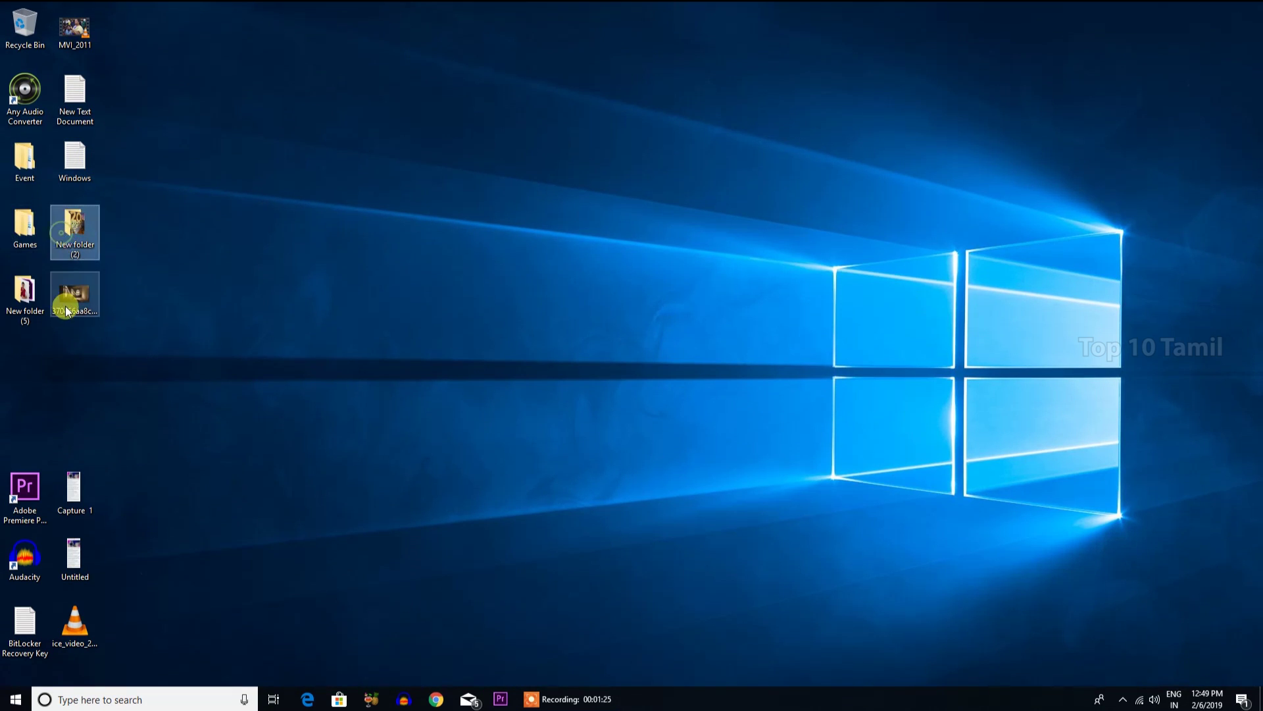
left_click(36, 494)
left_click(69, 492)
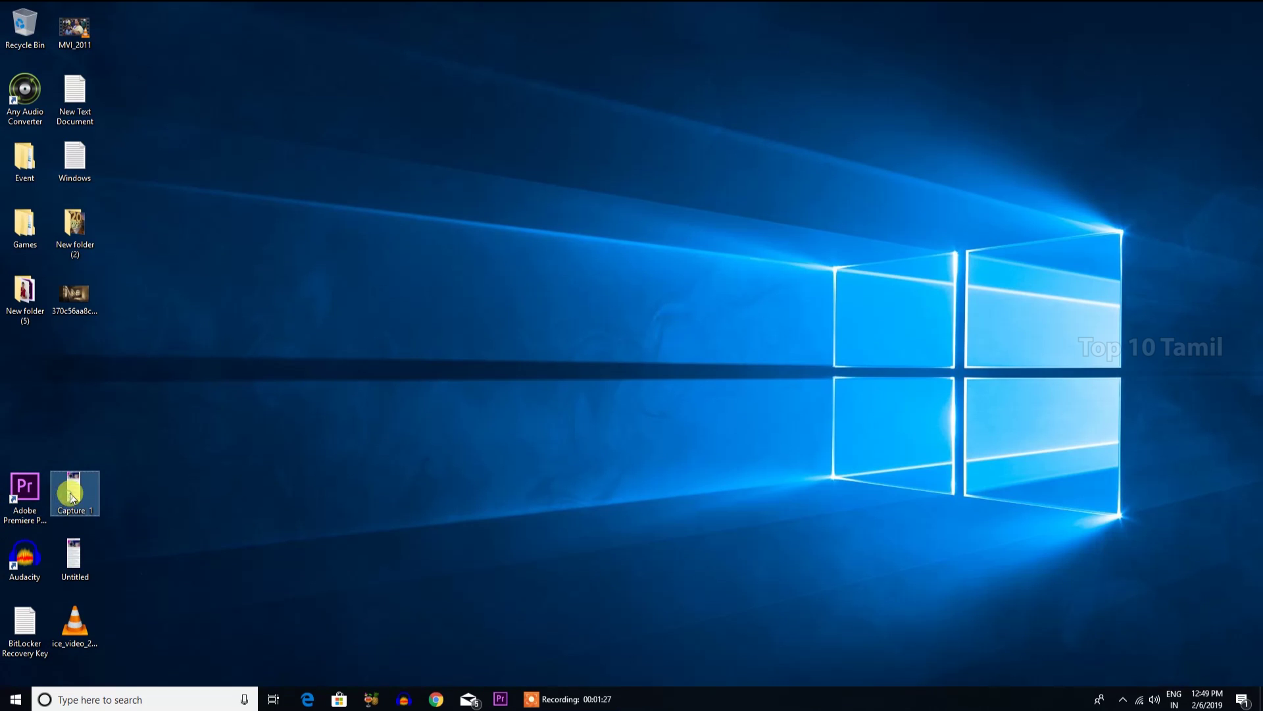
left_click(803, 412)
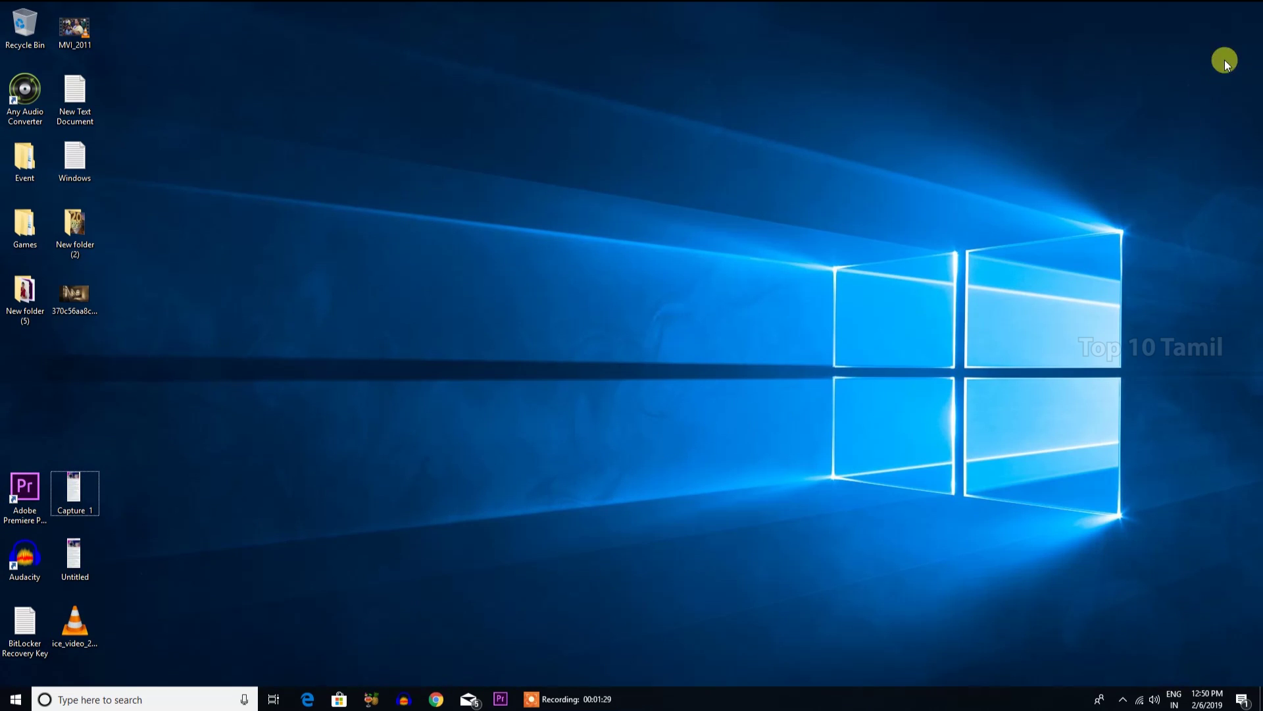